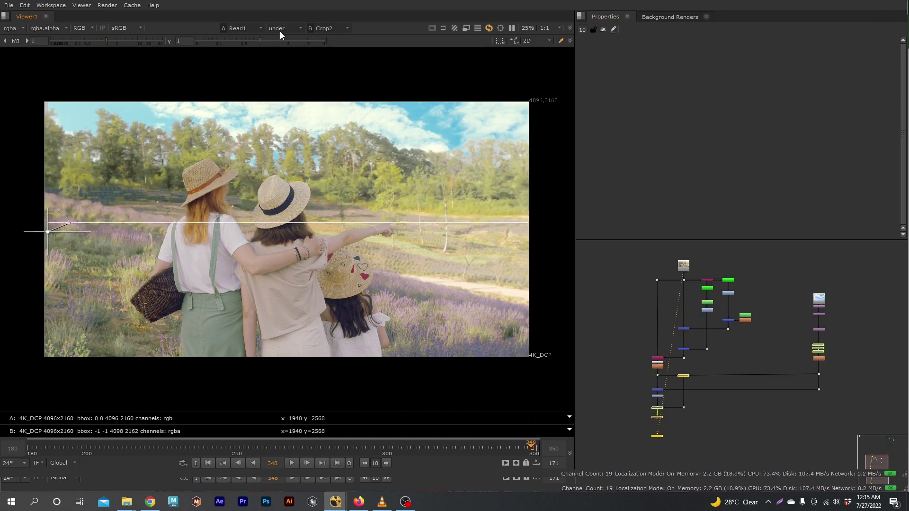
Turn off the viewer's wipe comparison and paste a copy of the footage Read node into an empty area of the node graph
key(w)
middle_drag(723, 408, 698, 414)
click(660, 271)
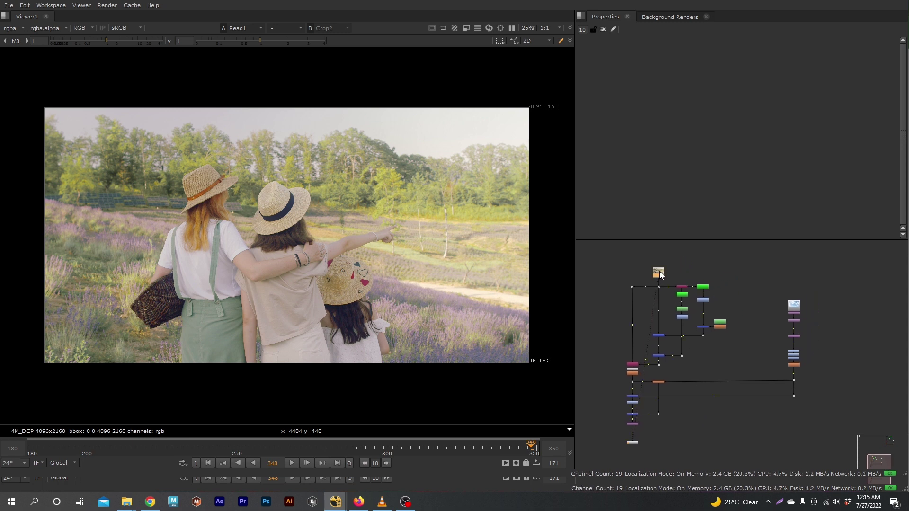
scroll(724, 348, down, 3)
middle_drag(806, 365, 688, 339)
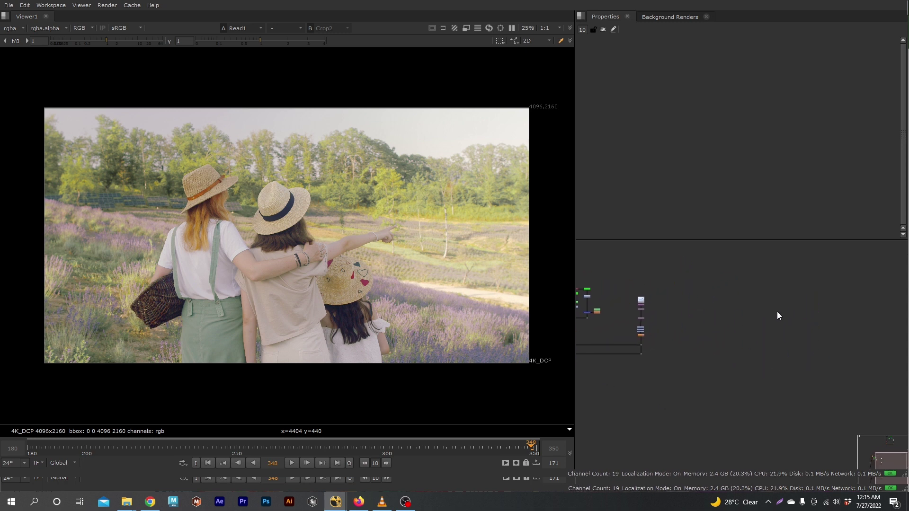
key(ctrl+v)
scroll(777, 313, up, 3)
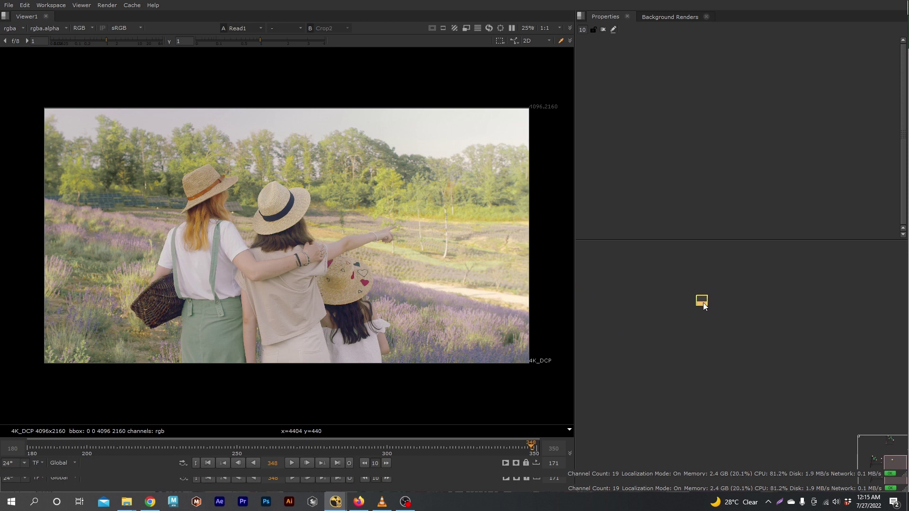
Show the pasted Read node's footage in the viewer
key(1)
scroll(681, 327, down, 1)
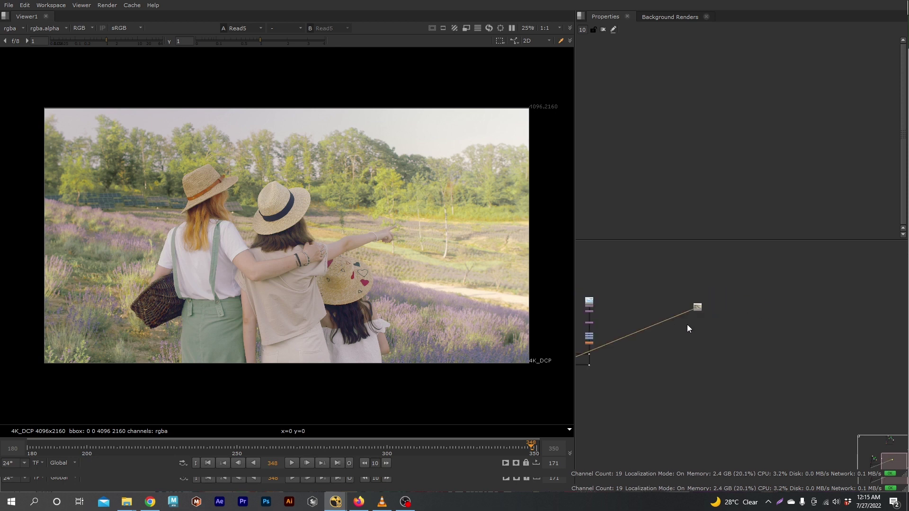
middle_drag(688, 328, 761, 329)
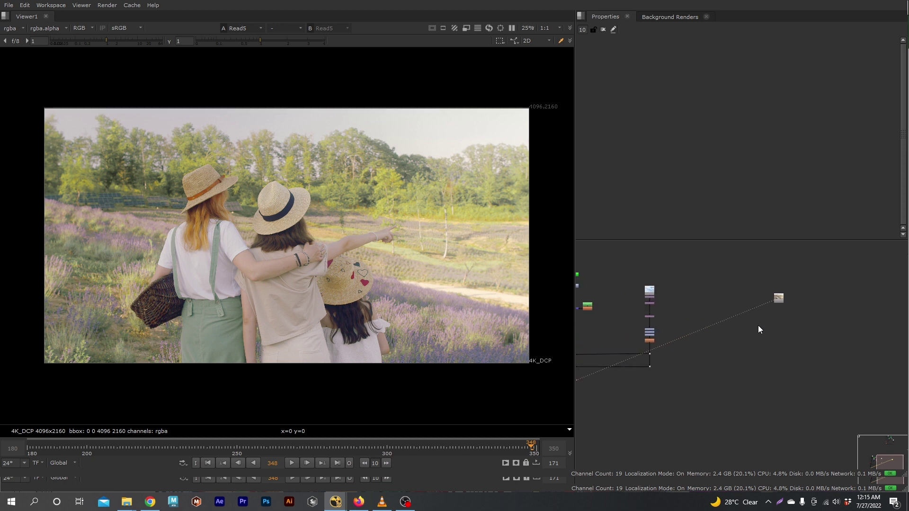
drag(610, 376, 745, 344)
scroll(803, 318, up, 4)
middle_drag(767, 321, 754, 350)
scroll(724, 333, up, 3)
scroll(727, 337, up, 2)
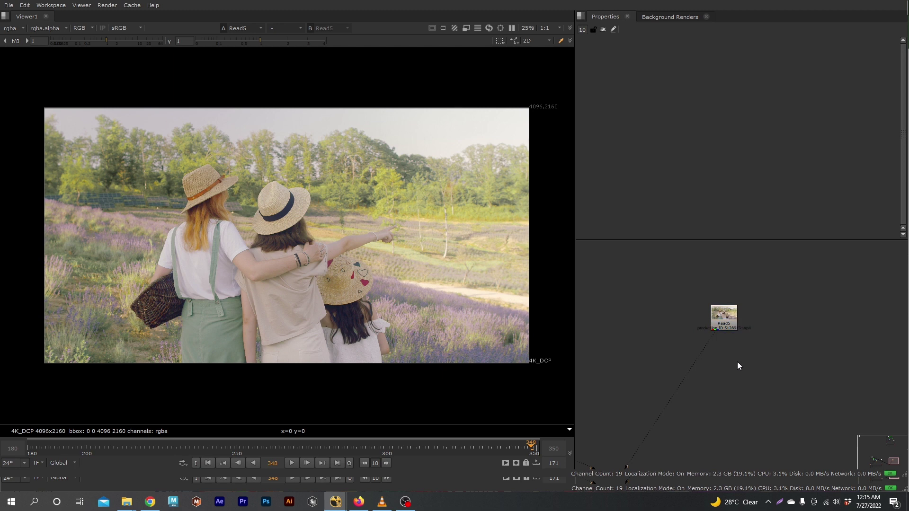
Examine the footage's red, green and blue channels one at a time, ending back on the full RGB view
click(730, 323)
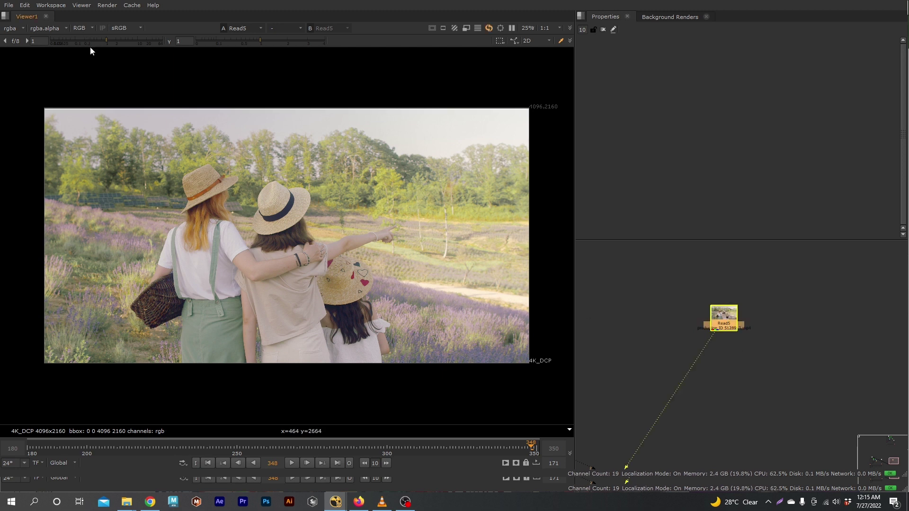
key(r)
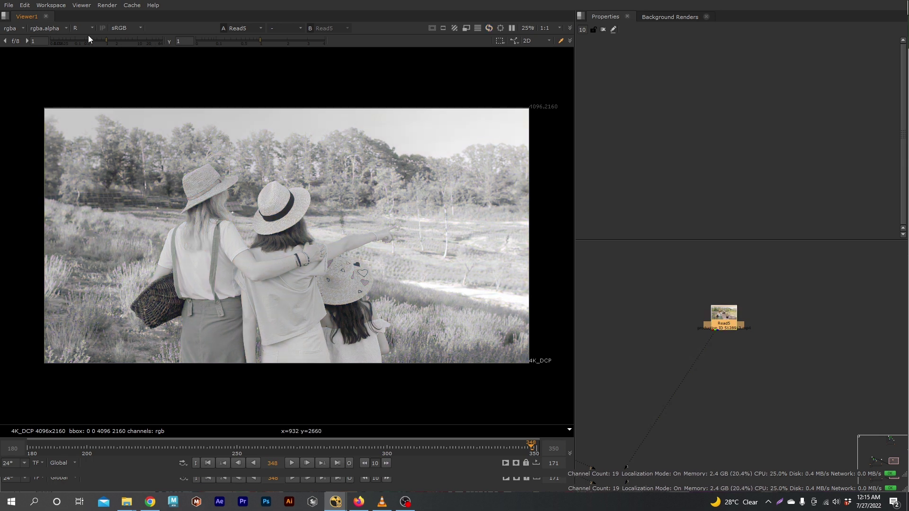
key(g)
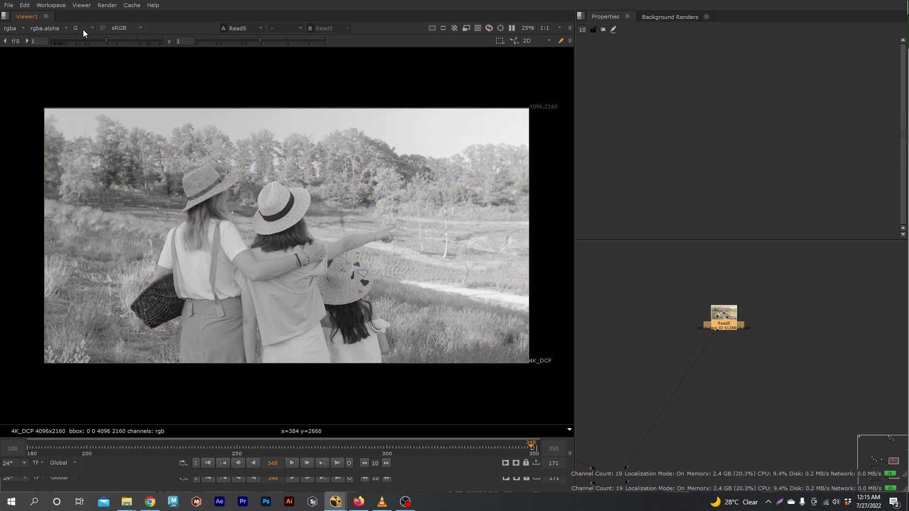
key(b)
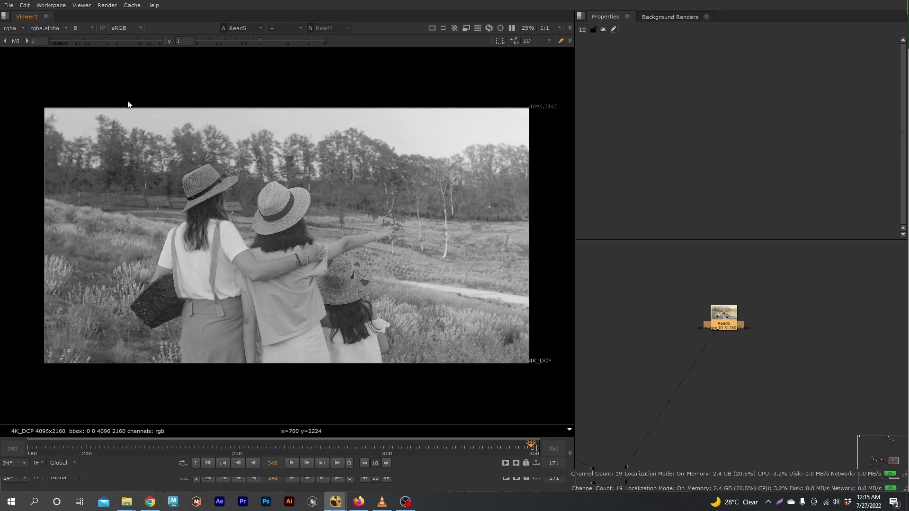
key(b)
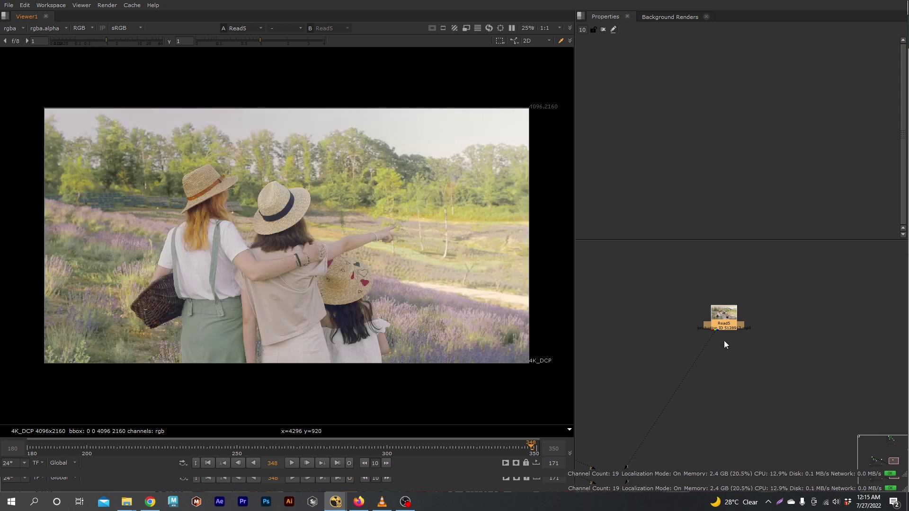
Add a Shuffle node below the pasted Read node and route the blue input channel to the red and green outputs
click(736, 360)
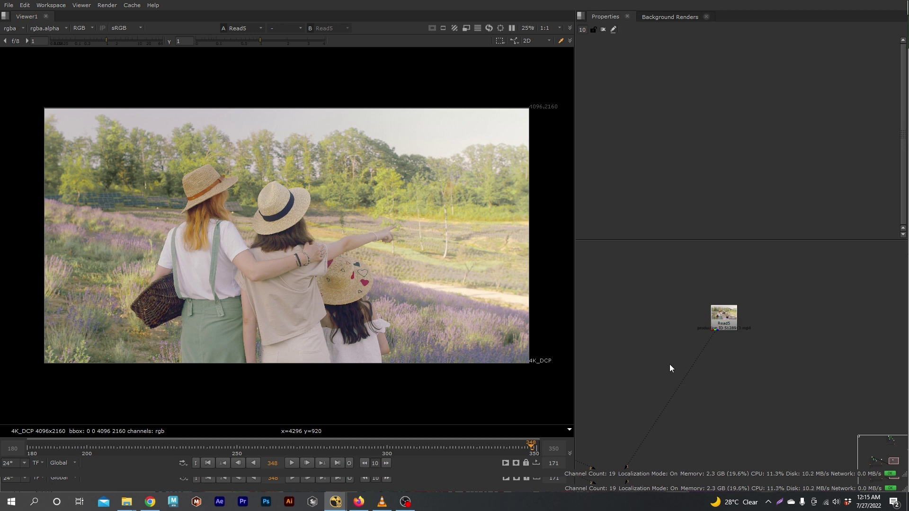
key(Tab)
key(Return)
drag(708, 353, 728, 356)
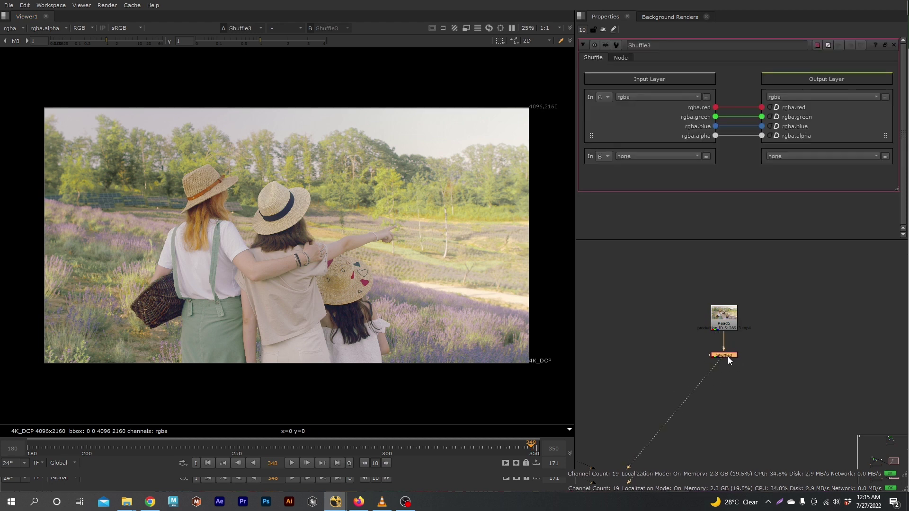
drag(715, 126, 762, 107)
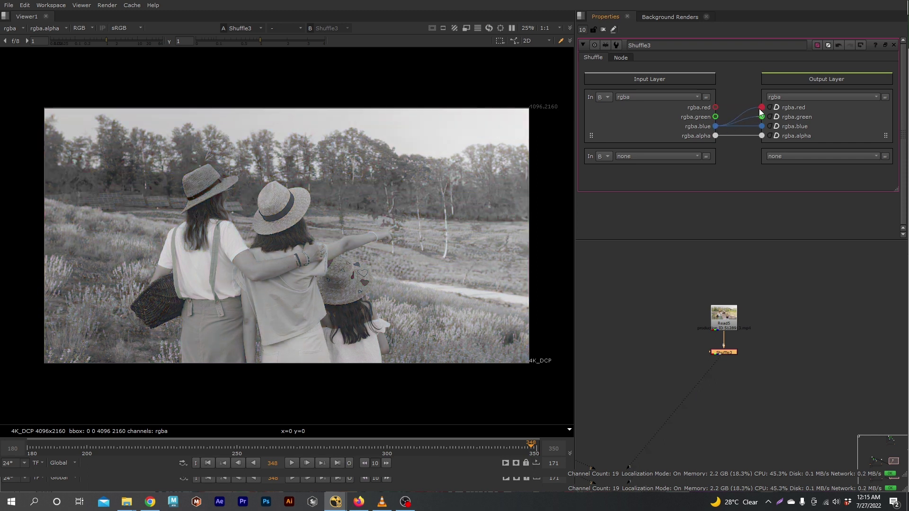
drag(718, 357, 720, 352)
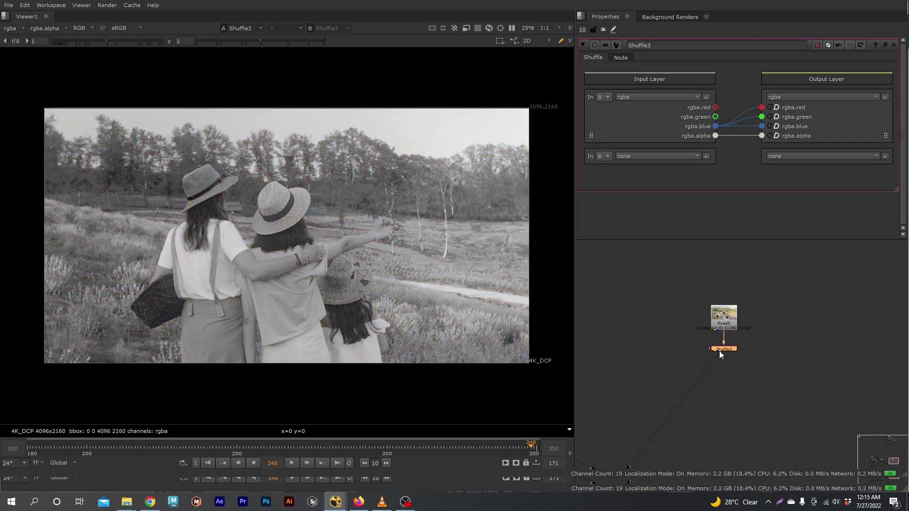
Add a luminance Keyer node below the Shuffle and arrange both nodes beside the pasted Read node
click(778, 373)
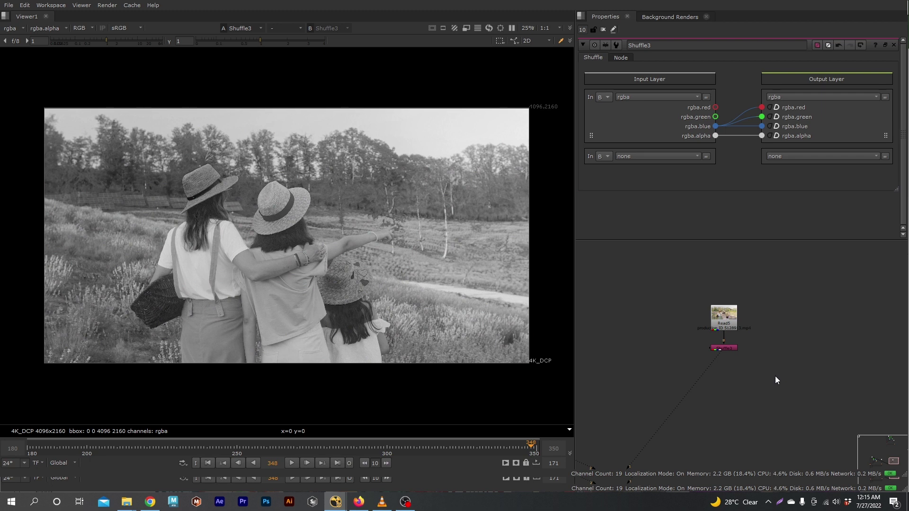
key(k)
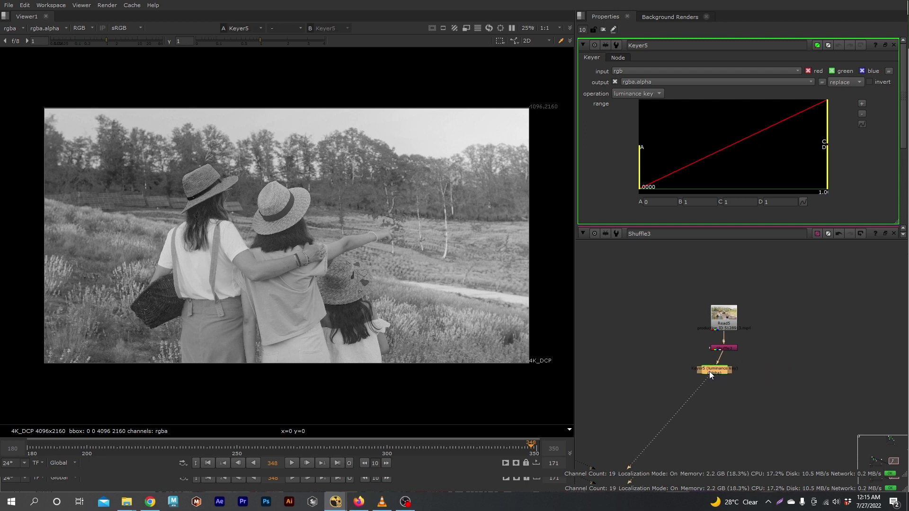
click(720, 369)
drag(722, 371, 773, 343)
middle_drag(833, 345, 774, 381)
scroll(696, 384, up, 2)
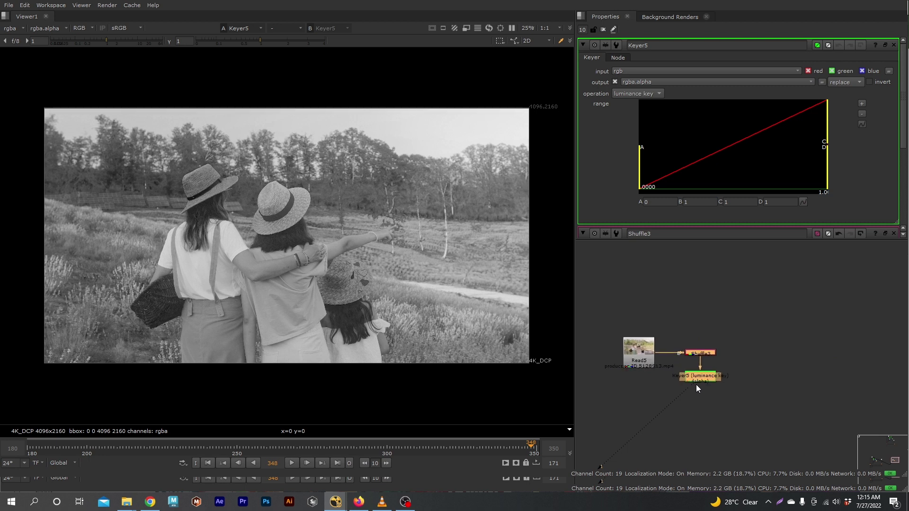
click(734, 381)
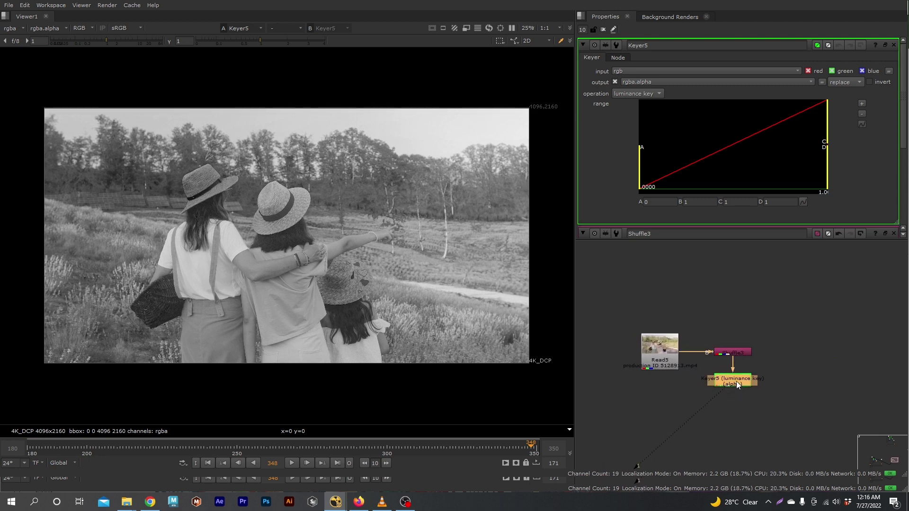
shift+click(736, 381)
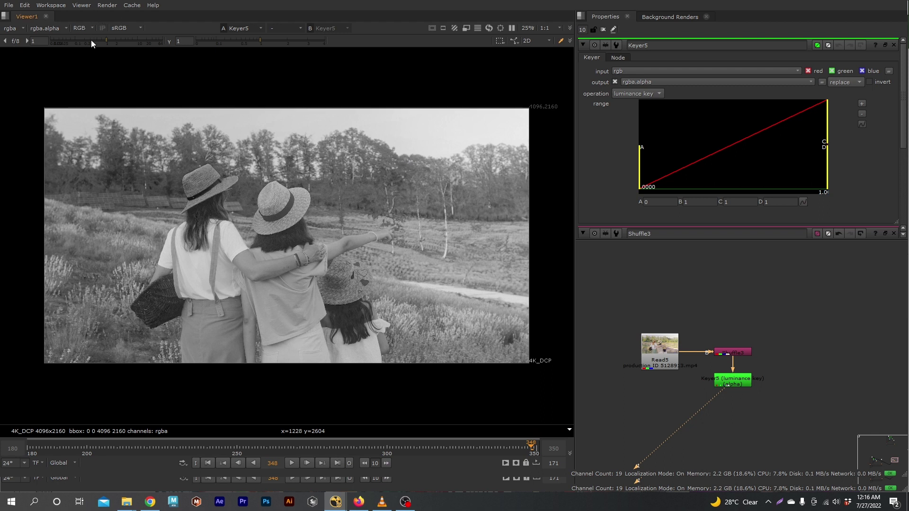
Display the alpha channel and tighten the Keyer's luminance range to A about 0.343 and B about 0.538
key(a)
drag(639, 157, 711, 157)
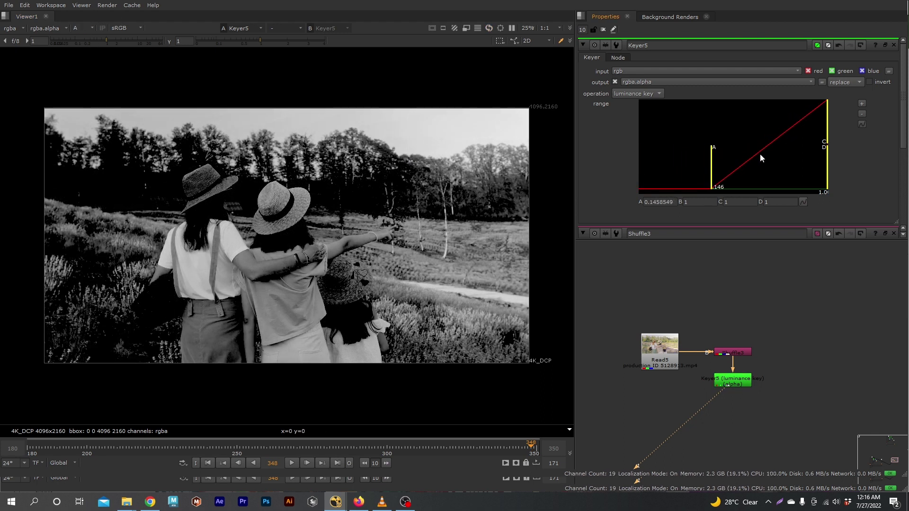
drag(826, 141, 780, 143)
drag(712, 167, 751, 171)
Add an Invert node for all channels below the Keyer, aligned with it
middle_drag(730, 444, 725, 389)
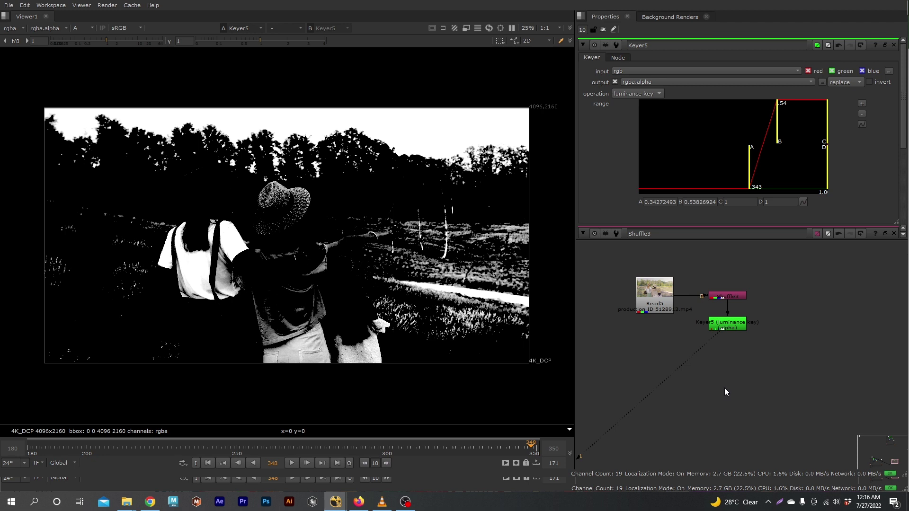
key(i)
mouse_move(723, 388)
mouse_down()
mouse_move(692, 361)
mouse_move(728, 355)
mouse_move(729, 394)
mouse_up()
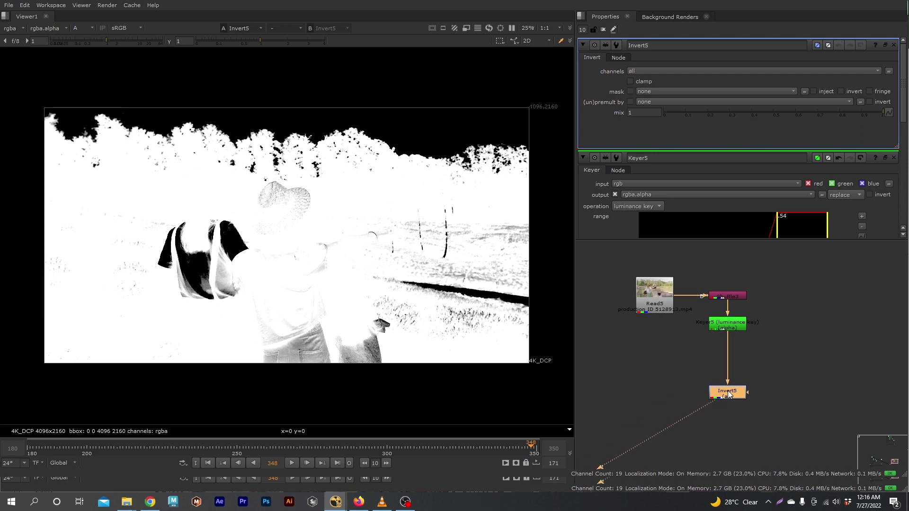
click(780, 361)
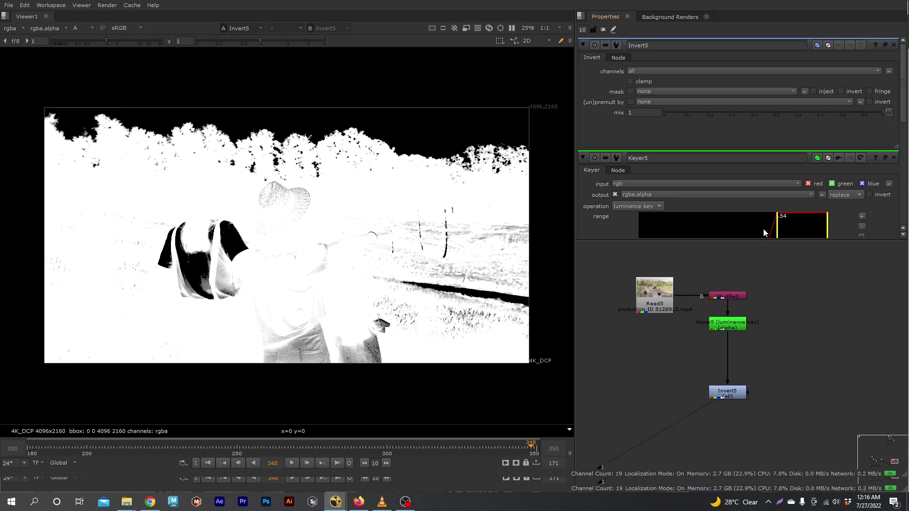
Enlarge the properties area with a limit of 1 open node, and raise the Keyer's range A to about 0.437
drag(732, 240, 731, 280)
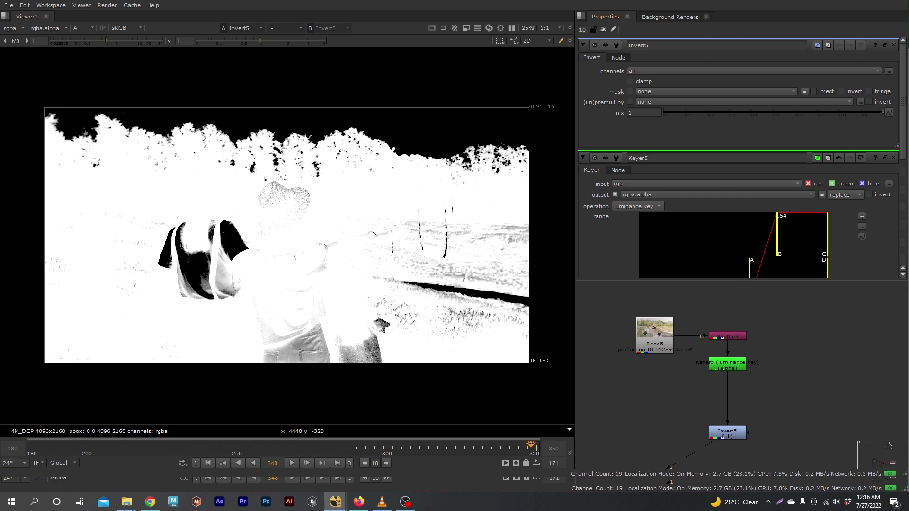
text(1)
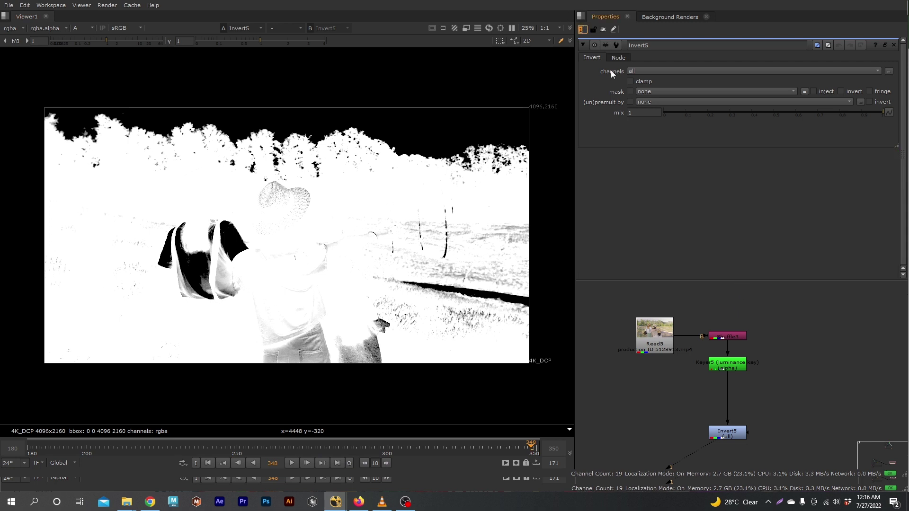
double_click(726, 364)
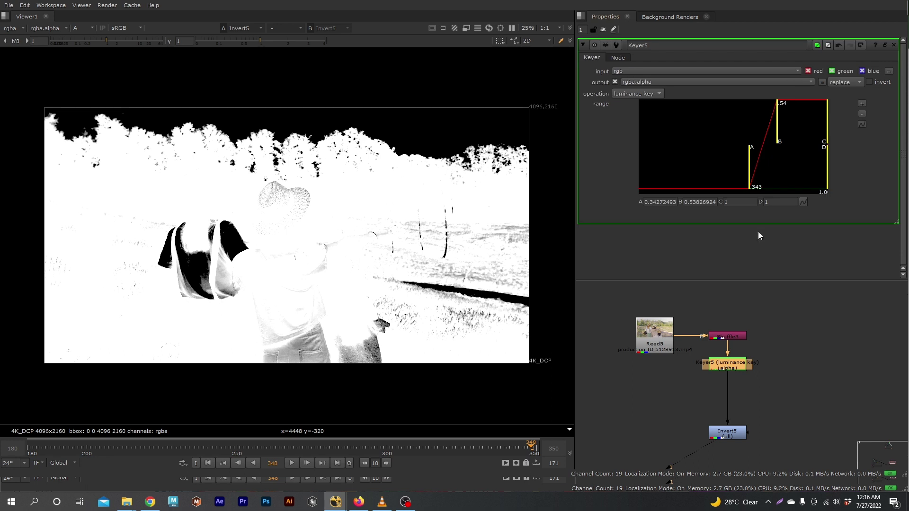
drag(753, 177, 764, 180)
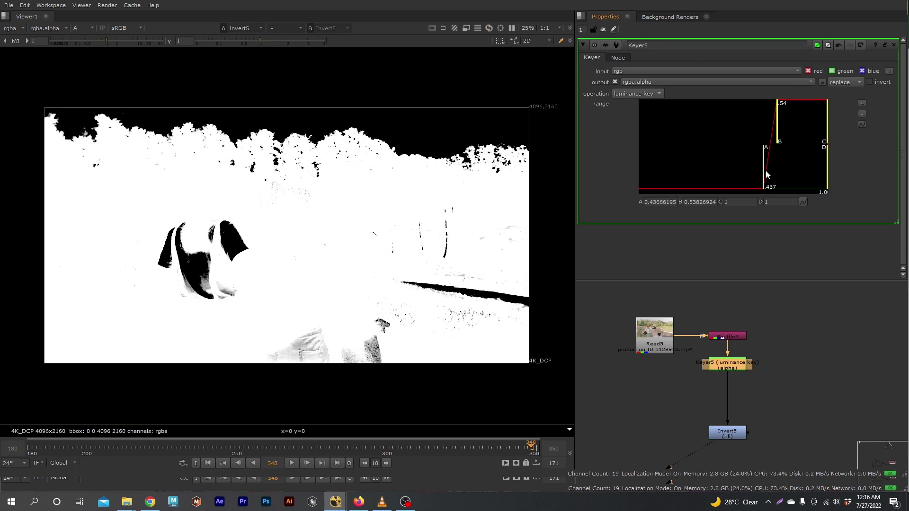
mouse_move(776, 144)
mouse_down()
mouse_move(783, 143)
mouse_move(776, 146)
mouse_up()
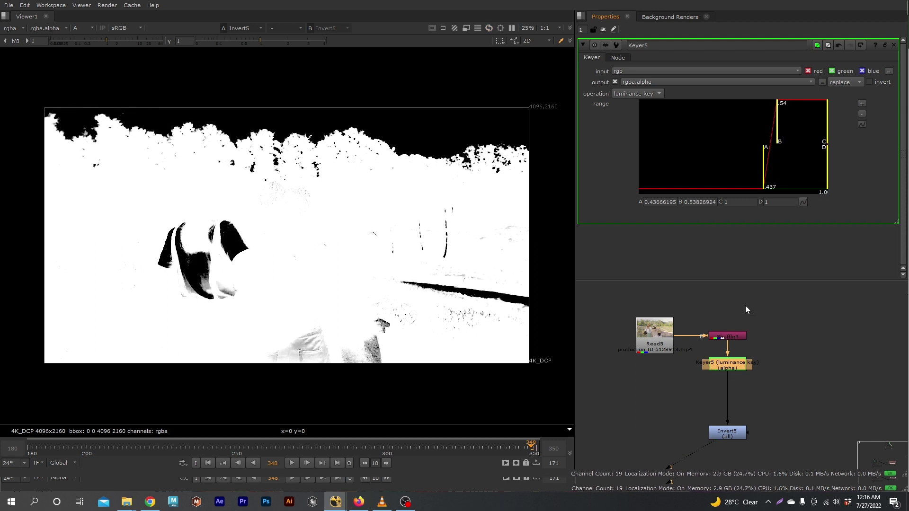
Insert a Roto node between the Keyer and the Invert node
click(754, 396)
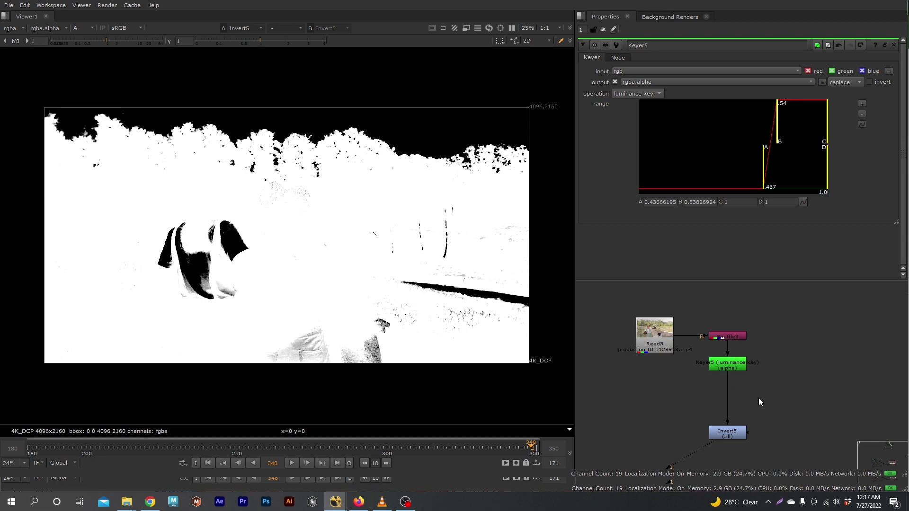
key(o)
drag(758, 401, 729, 400)
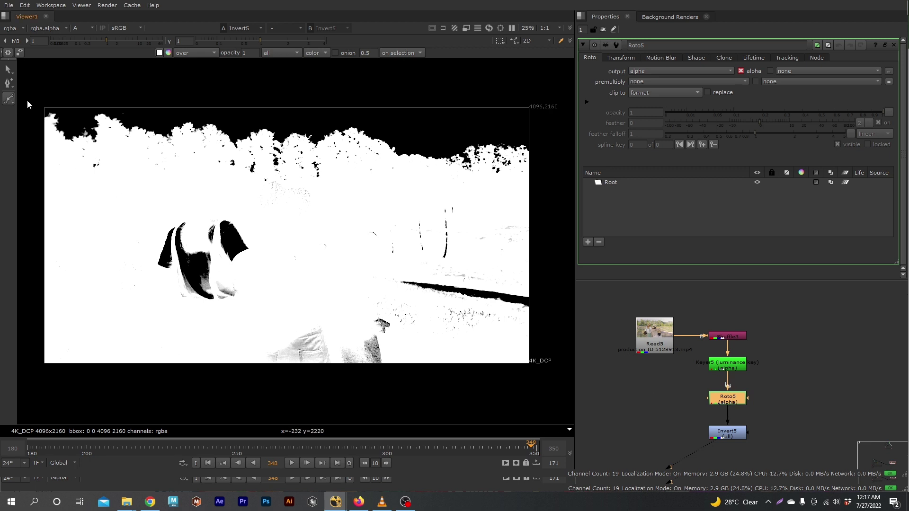
Start a Bezier garbage matte outside the frame's lower-left corner, continue it up the left side, and switch the viewer to RGB
scroll(115, 364, down, 1)
middle_drag(122, 356, 135, 377)
click(126, 369)
click(52, 358)
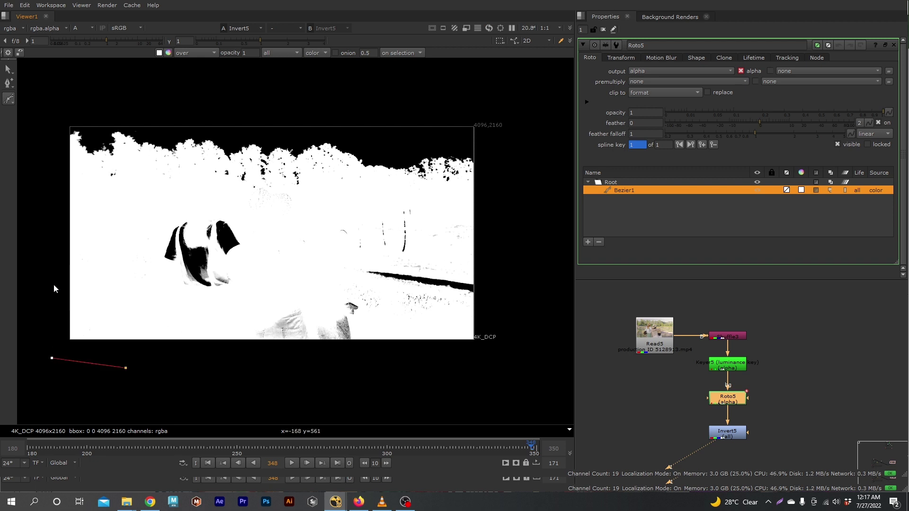
click(50, 206)
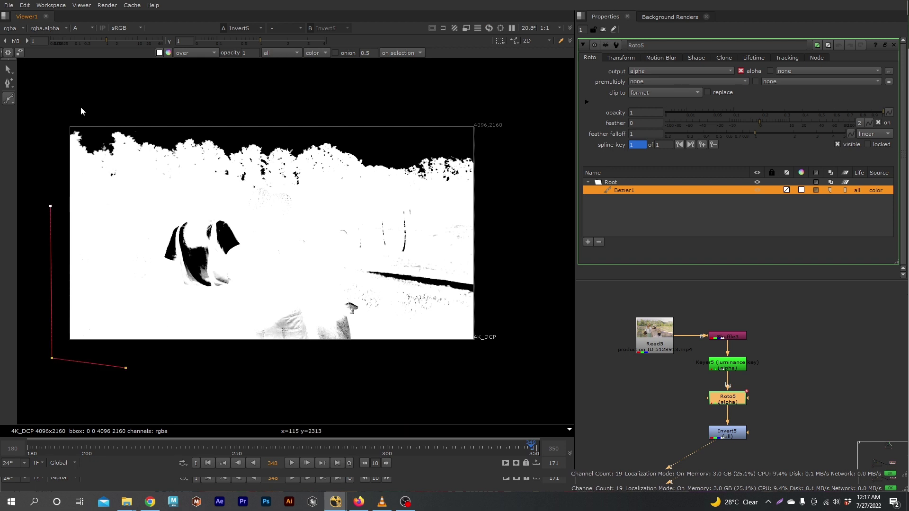
click(81, 29)
click(90, 44)
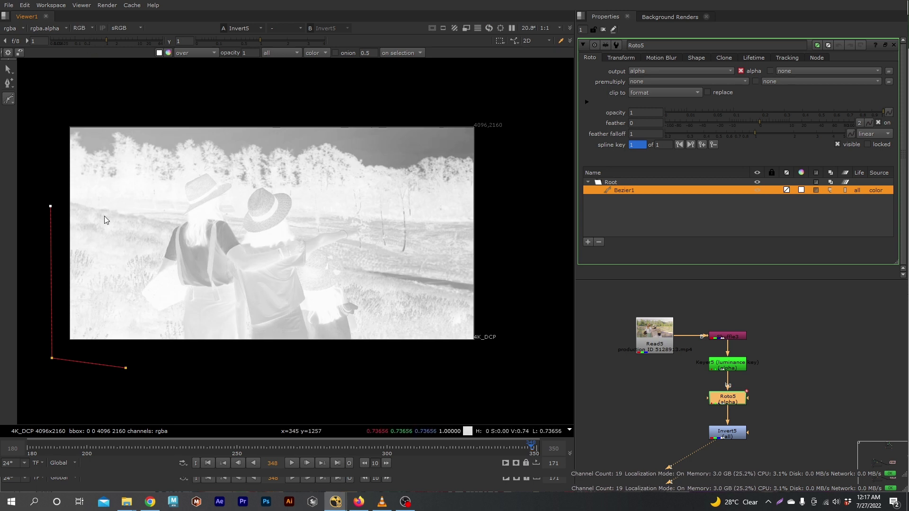
Trace the Bezier through the lower tree line and above the women's hats, then close it around the outside of the frame
click(68, 191)
click(97, 188)
click(144, 190)
click(168, 185)
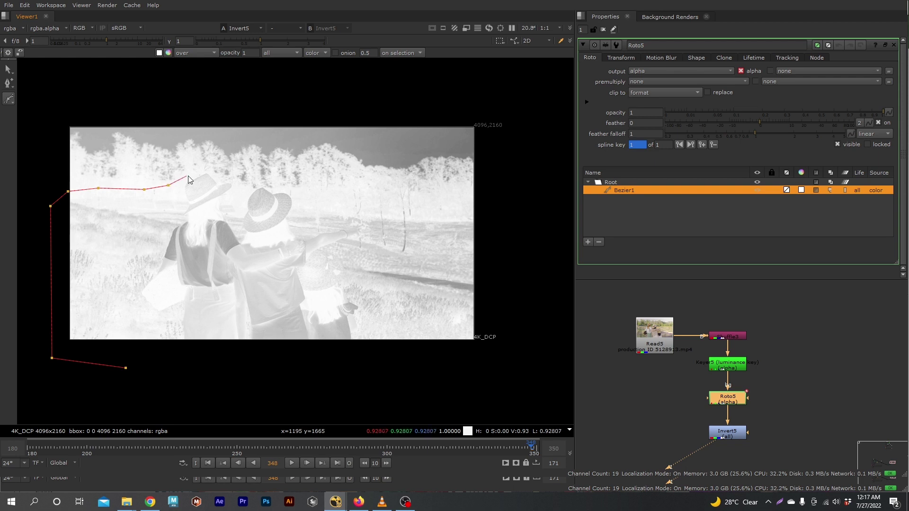
click(188, 175)
click(204, 172)
click(215, 173)
click(218, 175)
click(235, 181)
click(252, 183)
click(262, 184)
click(276, 187)
click(293, 187)
click(301, 186)
click(305, 184)
click(327, 185)
click(348, 188)
click(370, 184)
click(392, 188)
click(424, 190)
click(455, 185)
click(480, 181)
click(513, 294)
click(512, 343)
click(251, 378)
click(126, 368)
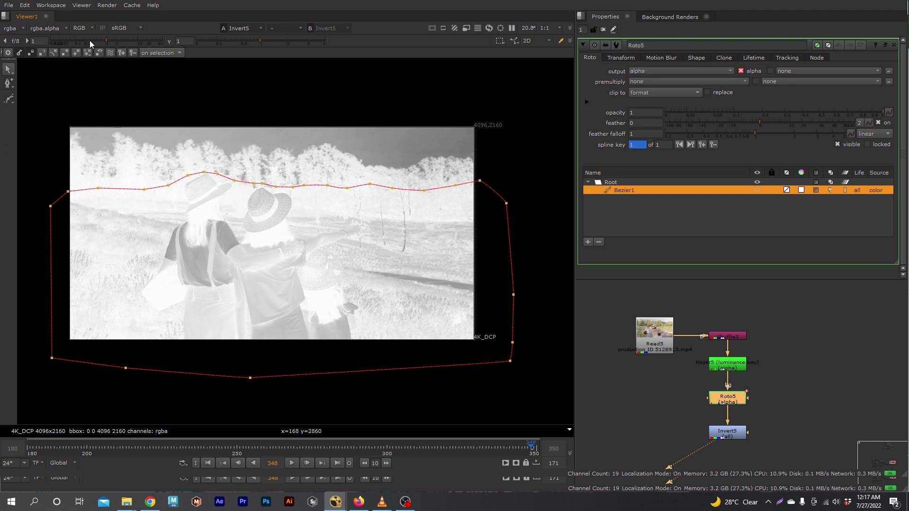
Display the alpha channel and set the Bezier's shape color to 0
key(a)
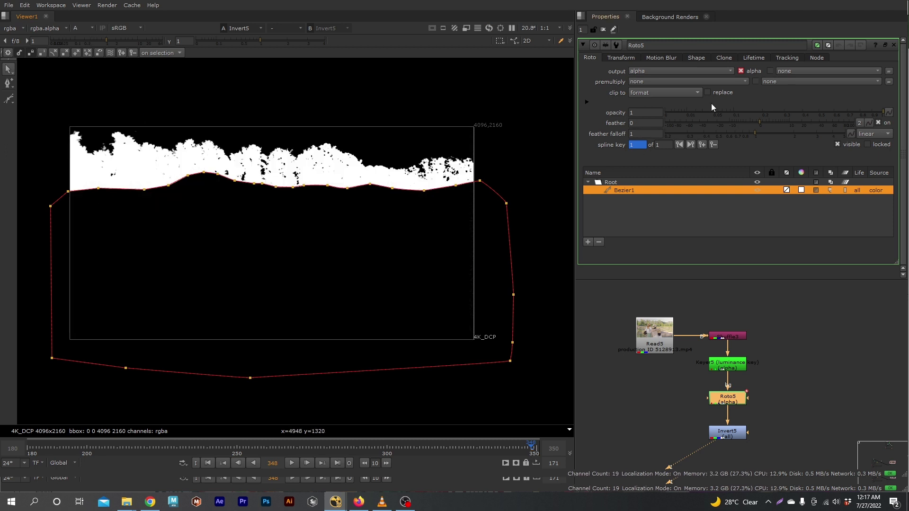
click(669, 216)
click(644, 192)
click(695, 59)
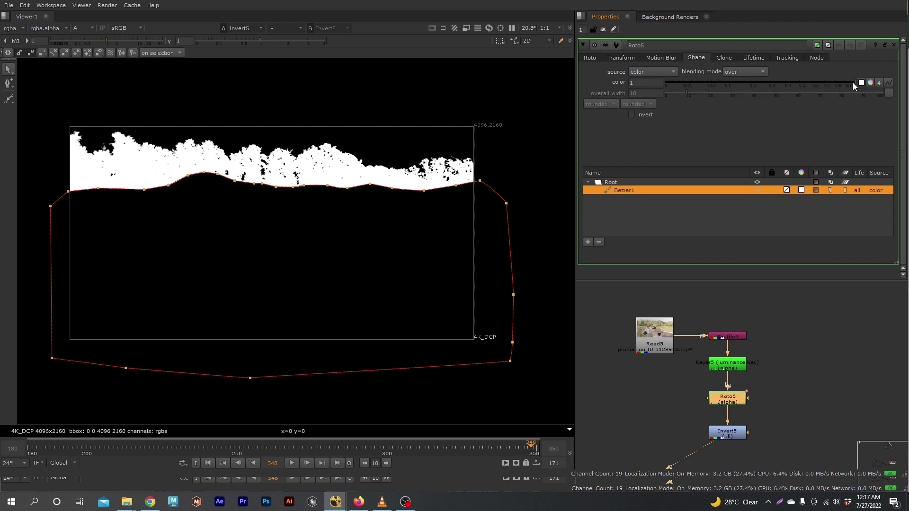
drag(854, 83, 678, 81)
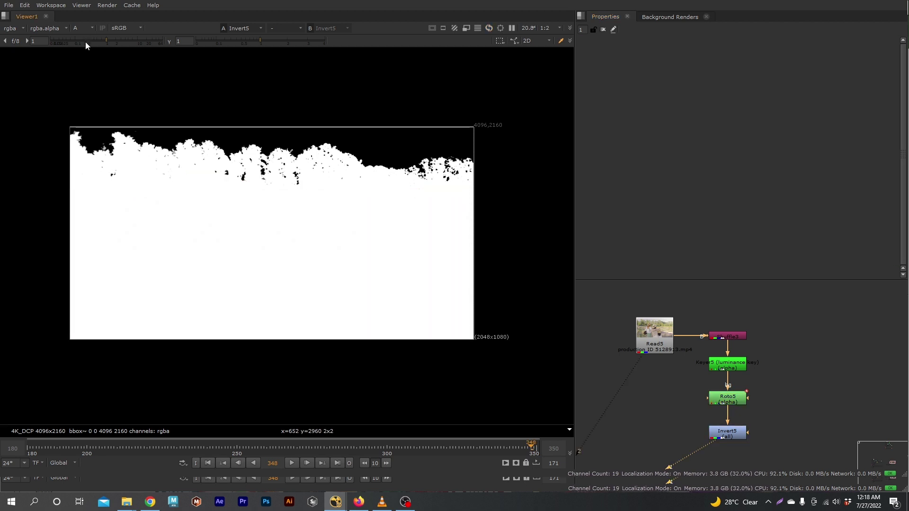
View the original footage in RGB, reopen the Roto, and shift the Bezier's upper points slightly right and down at frame 250
key(a)
key(2)
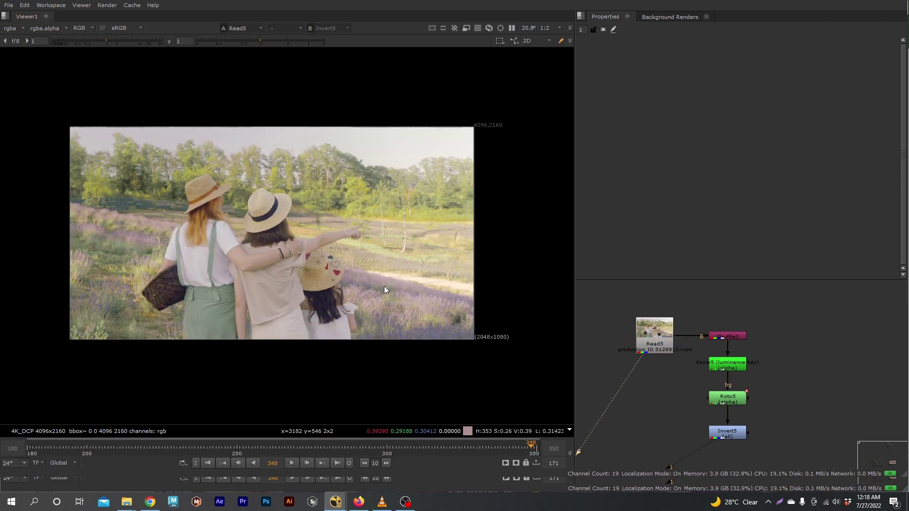
double_click(723, 401)
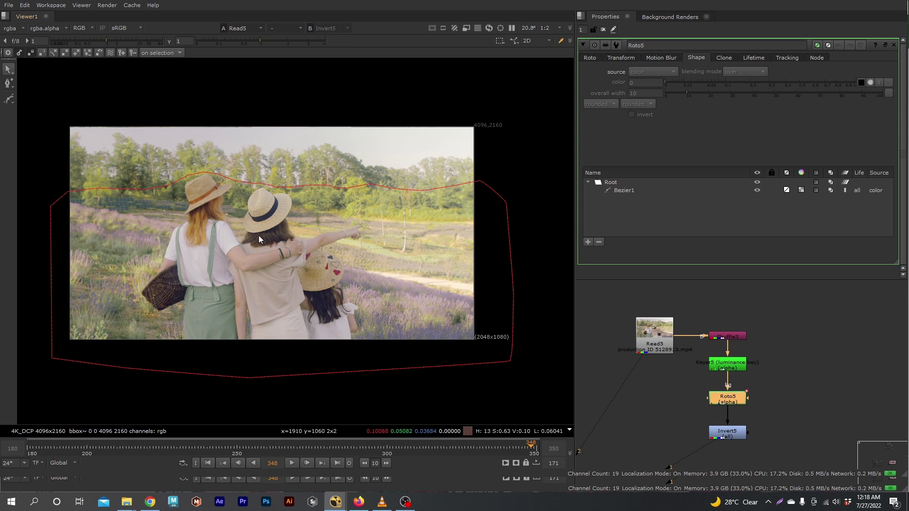
click(237, 450)
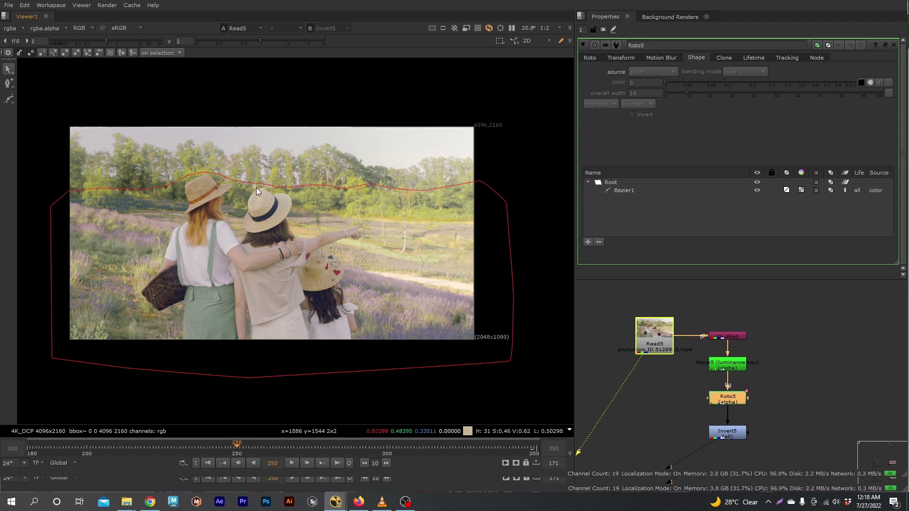
click(68, 191)
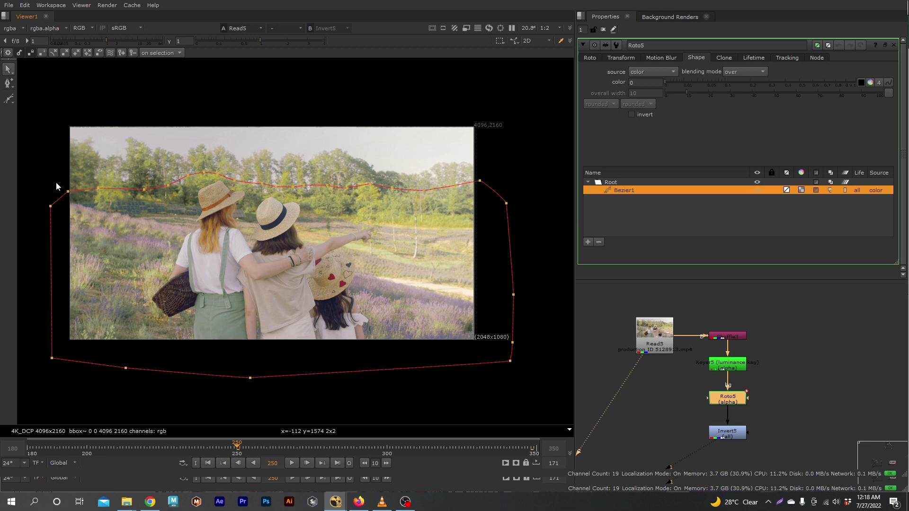
drag(30, 123, 550, 270)
drag(395, 211, 399, 217)
Shift the Bezier's upper points slightly left at frame 300 to follow the camera move, and check the shape at frame 350
click(387, 449)
drag(272, 197, 268, 196)
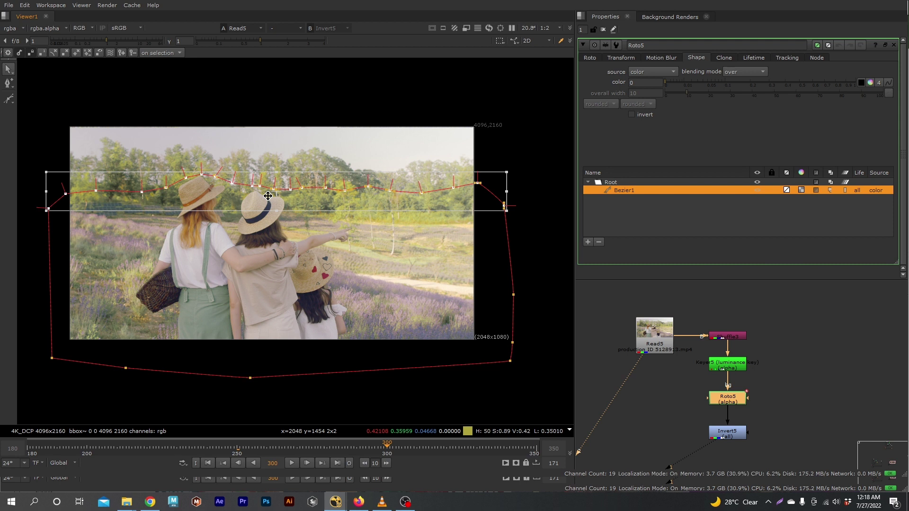
click(234, 139)
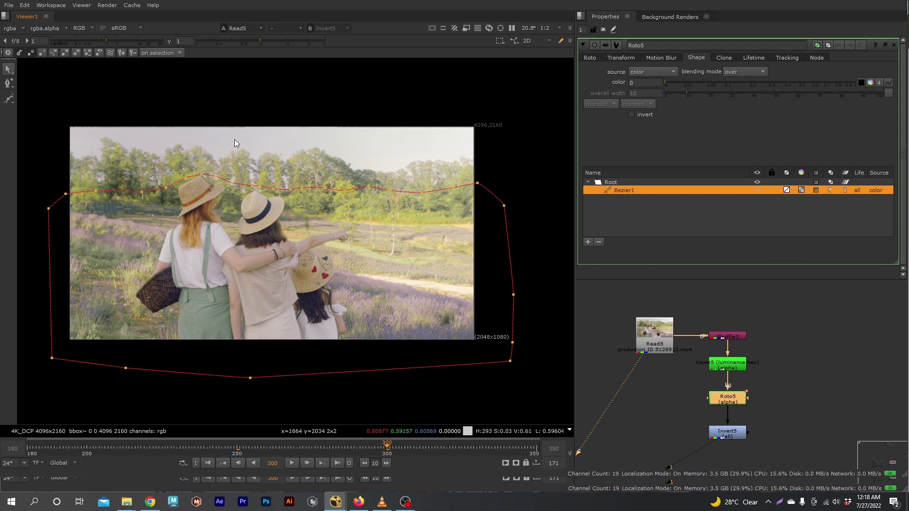
click(235, 187)
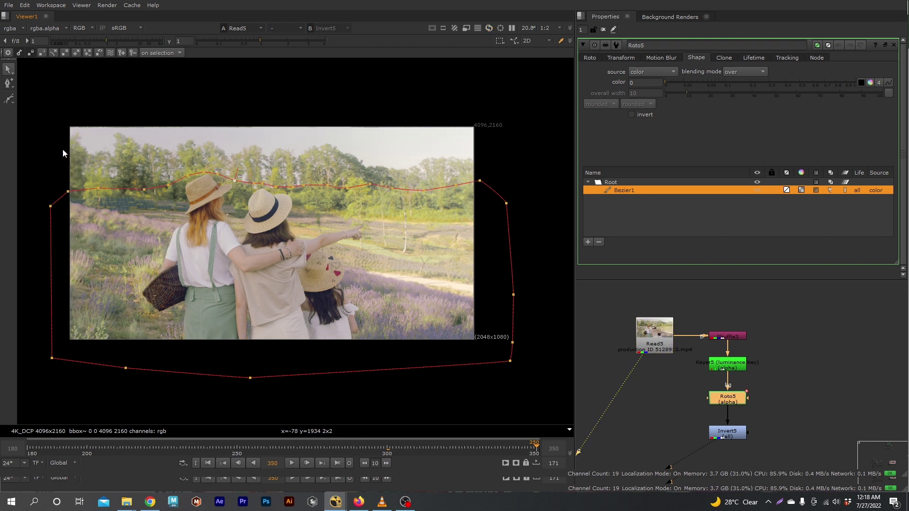
drag(222, 152, 303, 211)
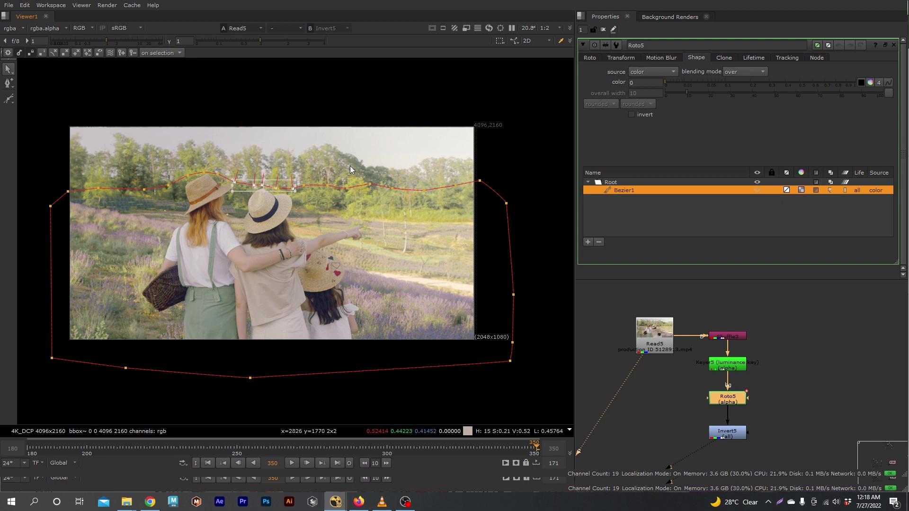
click(363, 383)
View the Invert node's alpha at frame 350 and close all open node properties
middle_drag(740, 442, 745, 398)
click(737, 390)
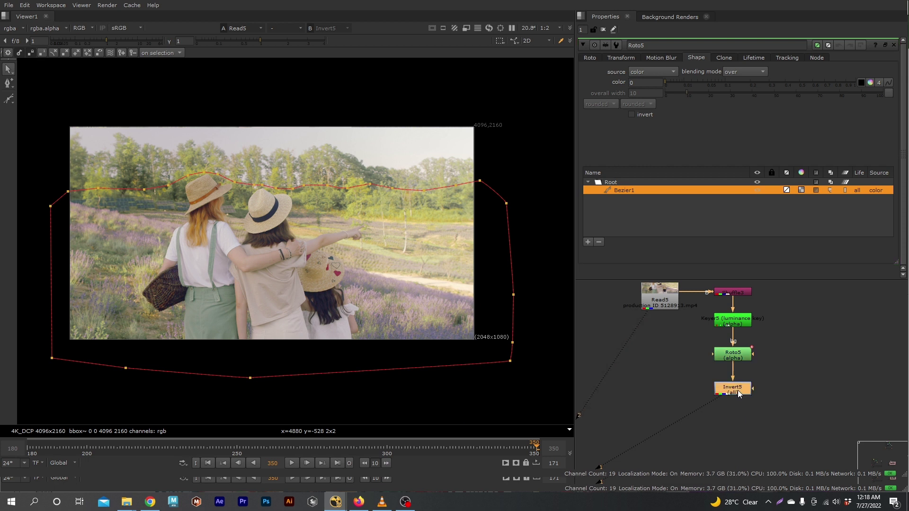
key(1)
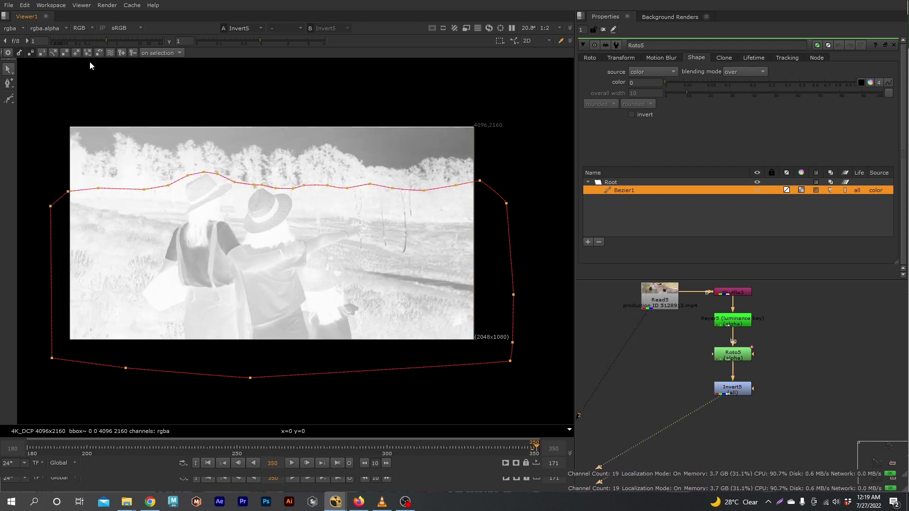
key(a)
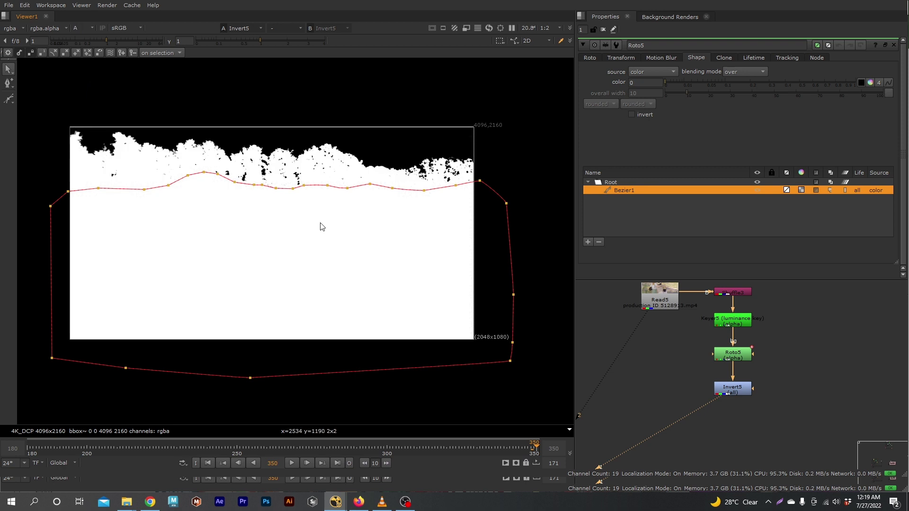
click(603, 30)
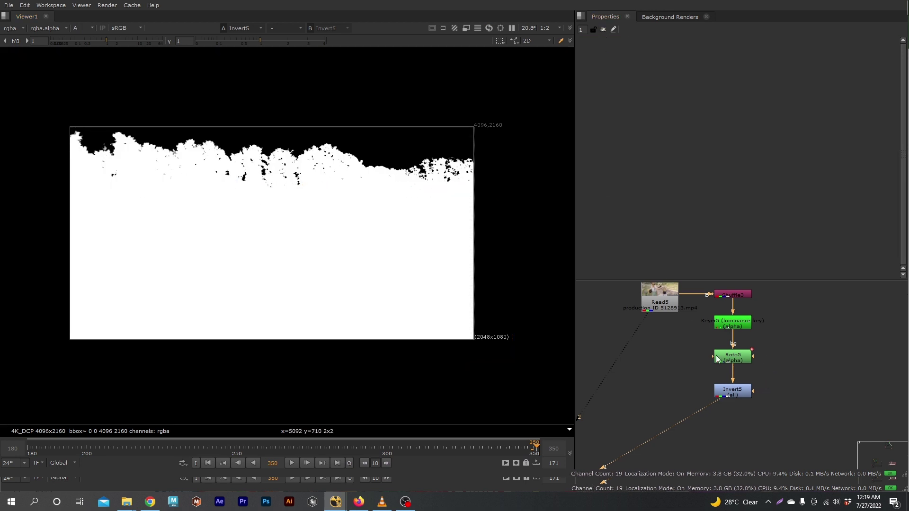
Move the Viewer node directly beneath the footage's Read node
scroll(783, 362, down, 2)
middle_drag(774, 370, 743, 362)
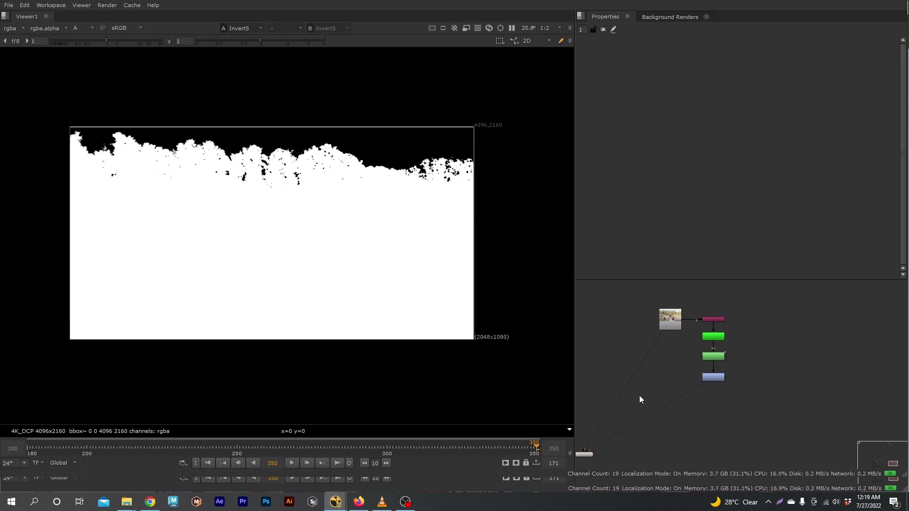
drag(659, 456, 675, 440)
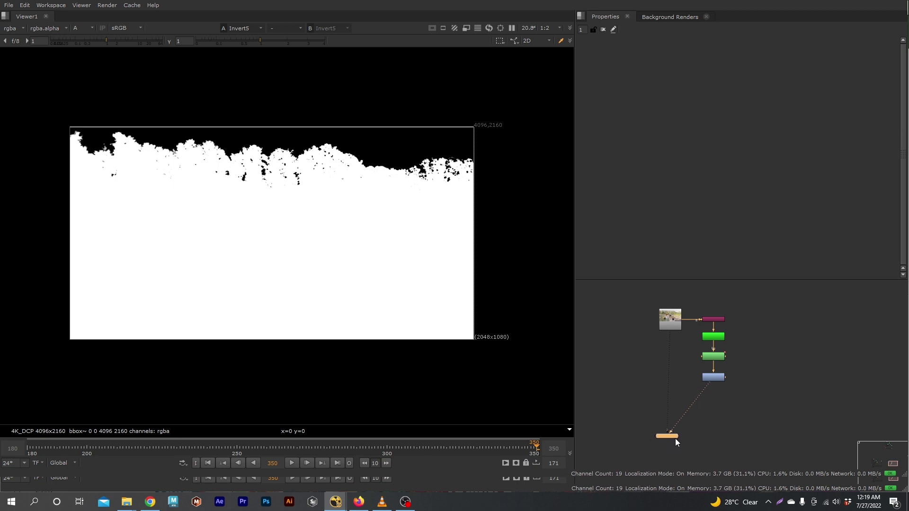
Add a Merge node above the Viewer with input B from the Read node and input A from the Invert node
scroll(679, 408, up, 3)
click(745, 439)
key(m)
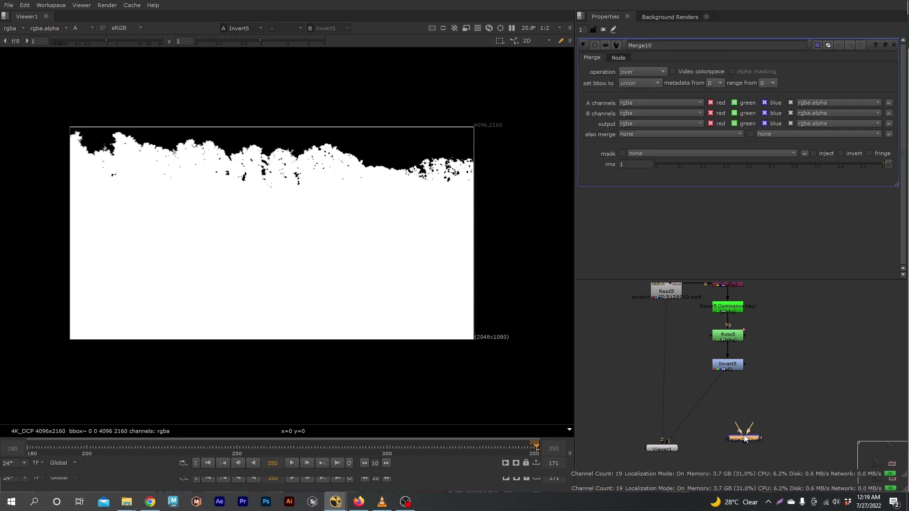
drag(756, 440, 730, 373)
scroll(748, 394, down, 3)
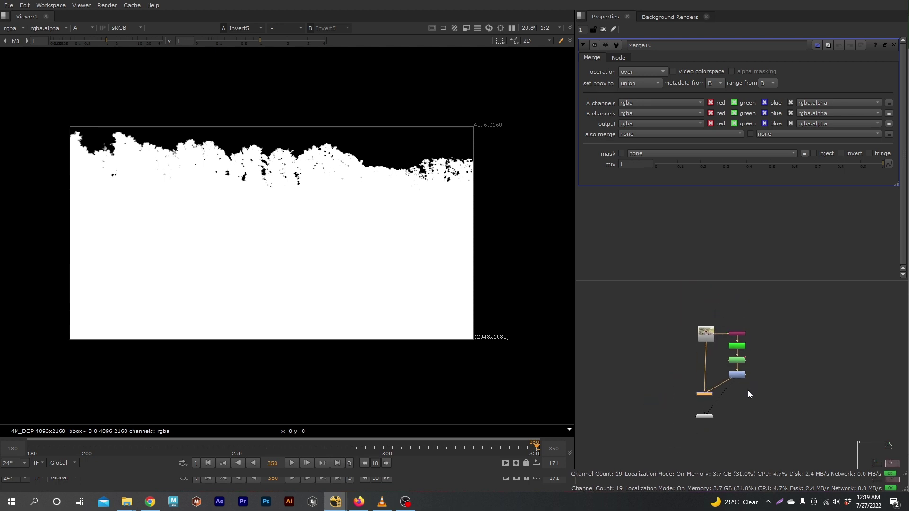
Route the Merge's A input through a Dot below the Invert, align the Merge under the Read node, and lower the Viewer
scroll(750, 392, up, 4)
scroll(705, 379, up, 1)
ctrl+drag(687, 380, 729, 406)
drag(656, 403, 662, 404)
scroll(704, 395, down, 2)
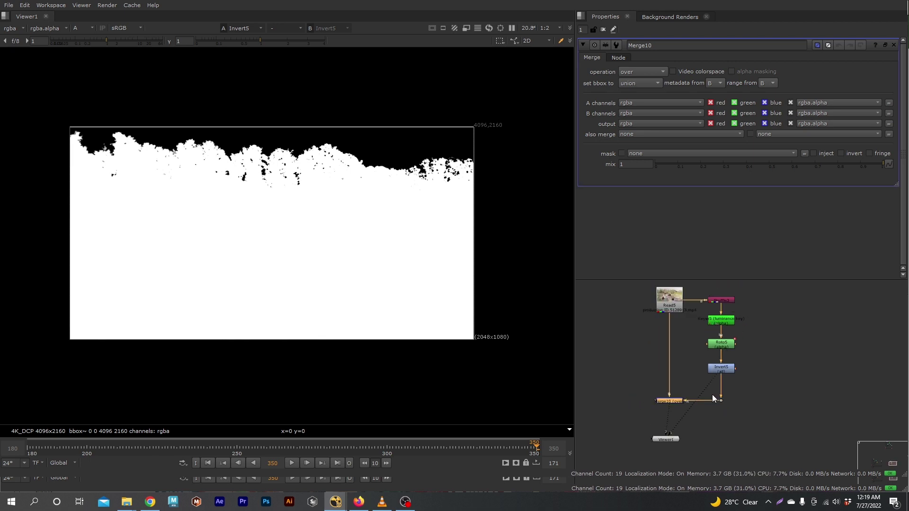
middle_drag(707, 416, 696, 405)
drag(664, 429, 664, 447)
middle_drag(716, 432, 743, 423)
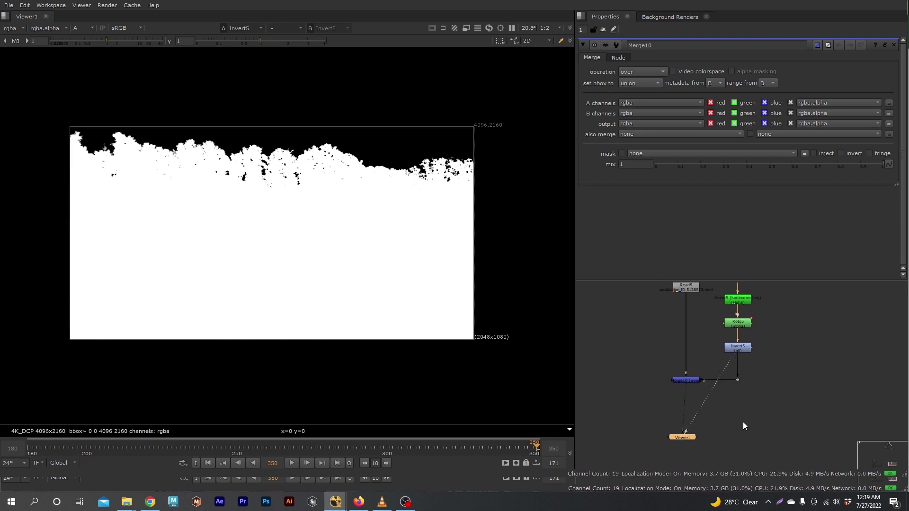
Add a Copy node beside the Merge and connect its A input to the Merge's output
scroll(745, 426, down, 1)
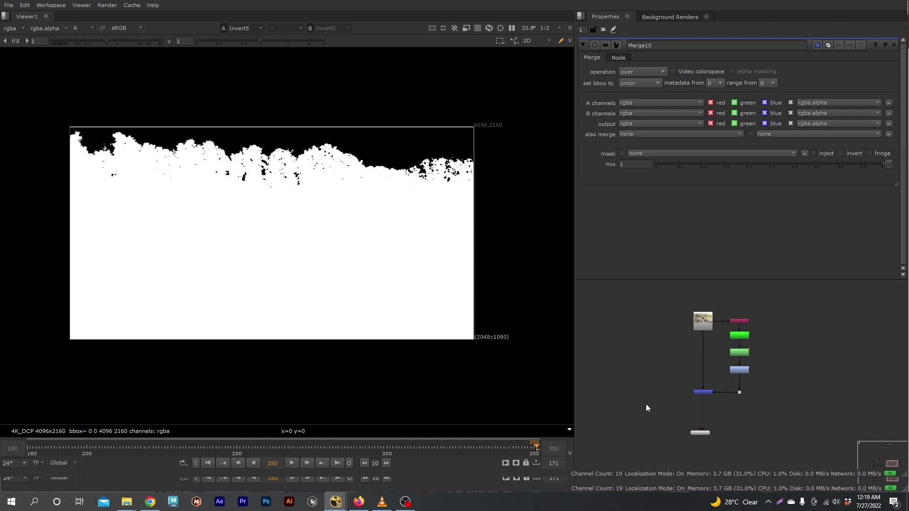
scroll(649, 417, up, 3)
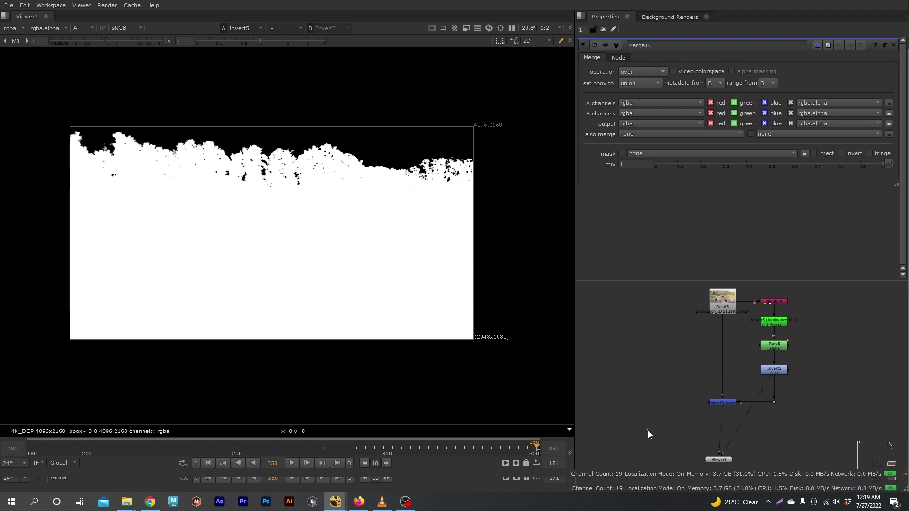
key(k)
scroll(645, 430, up, 1)
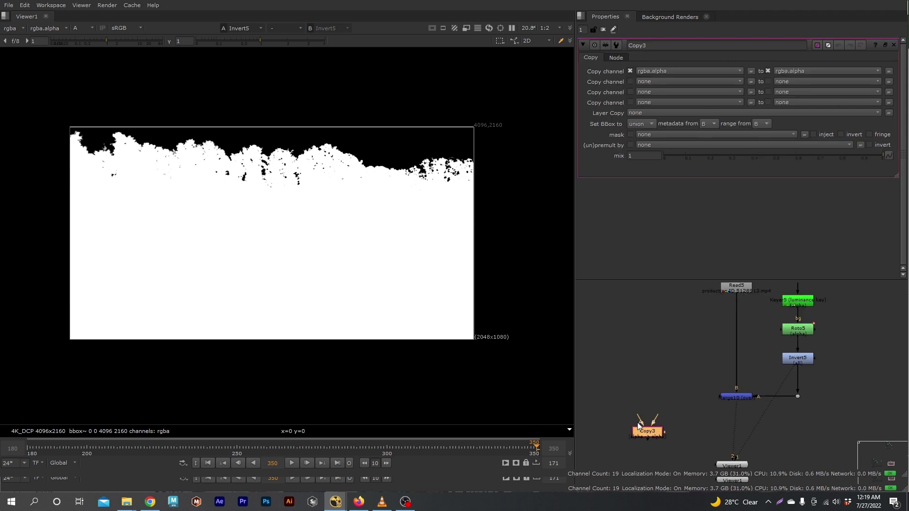
drag(654, 419, 737, 398)
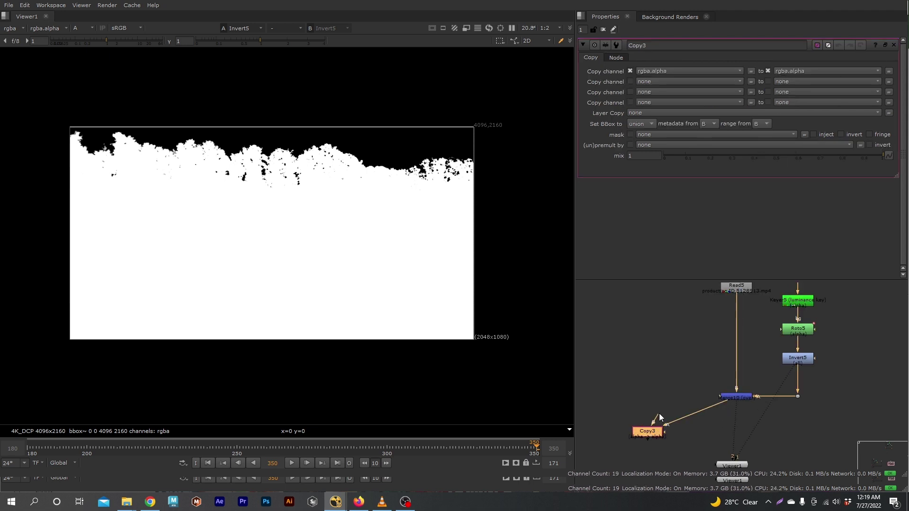
Insert a Dot beneath the Read node, level with the Shuffle, so the footage branches from it
middle_drag(688, 402, 688, 417)
middle_drag(737, 296, 728, 360)
drag(729, 349, 729, 299)
ctrl+drag(726, 398, 727, 363)
drag(749, 325, 728, 360)
Connect the Copy node's B input to the Dot beneath the Read node
scroll(711, 374, down, 3)
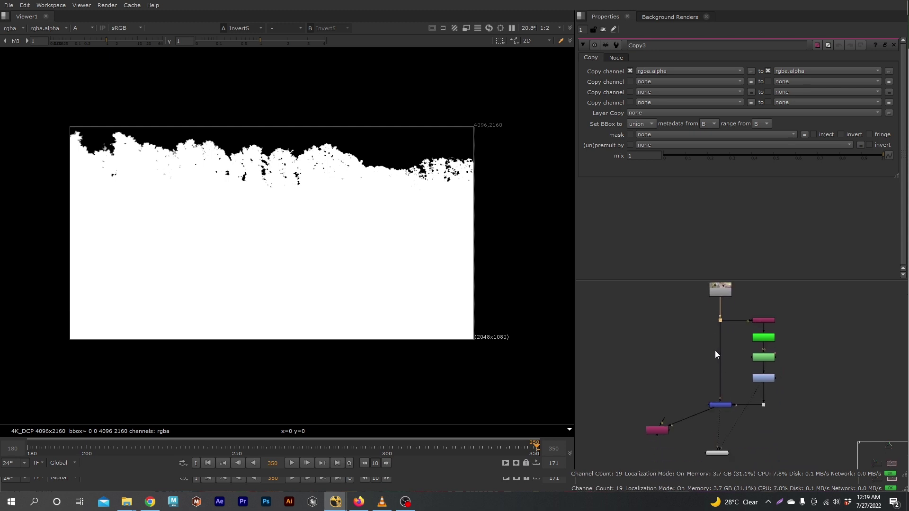
drag(662, 423, 704, 340)
drag(662, 420, 720, 319)
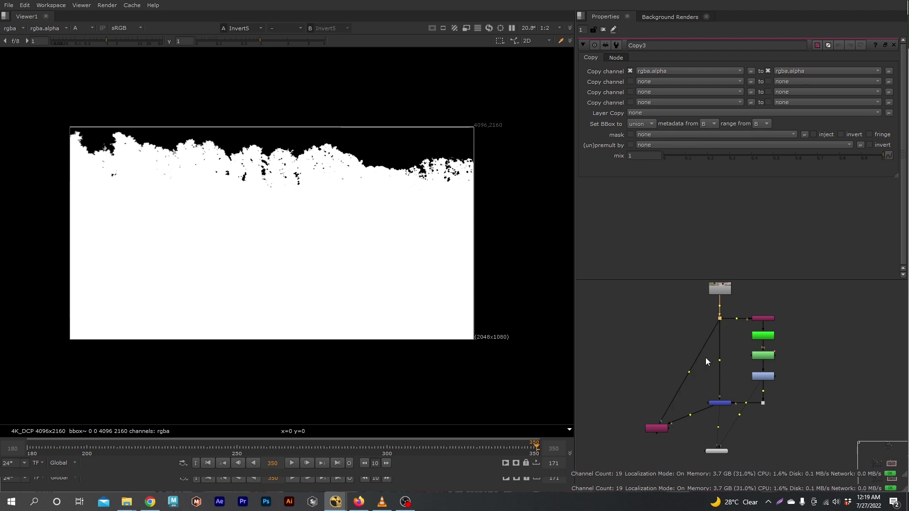
Route the Copy's B input through a corner Dot, align the Copy level with the Merge, and view its output
ctrl+drag(690, 377, 656, 324)
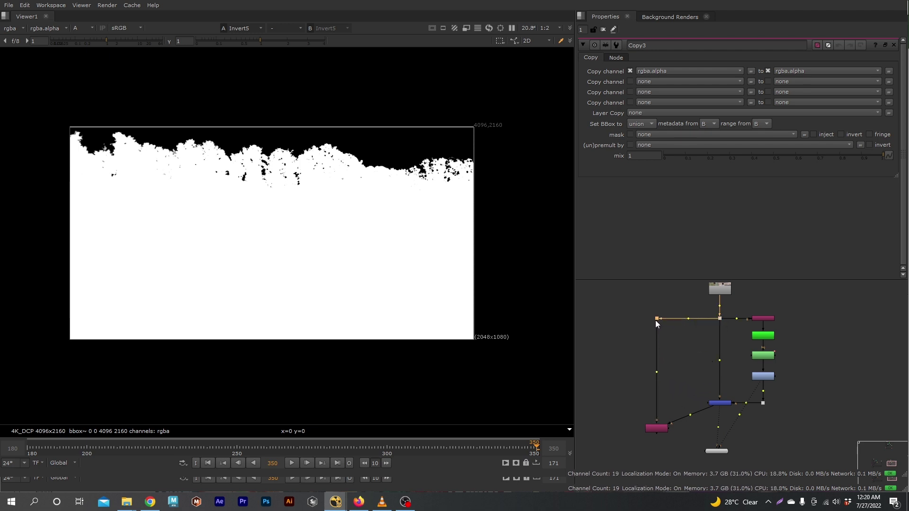
drag(662, 428, 662, 407)
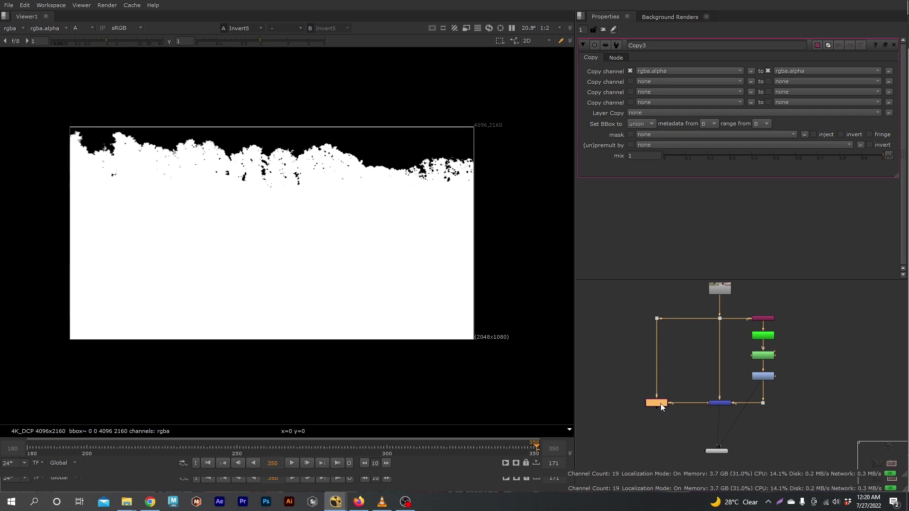
key(1)
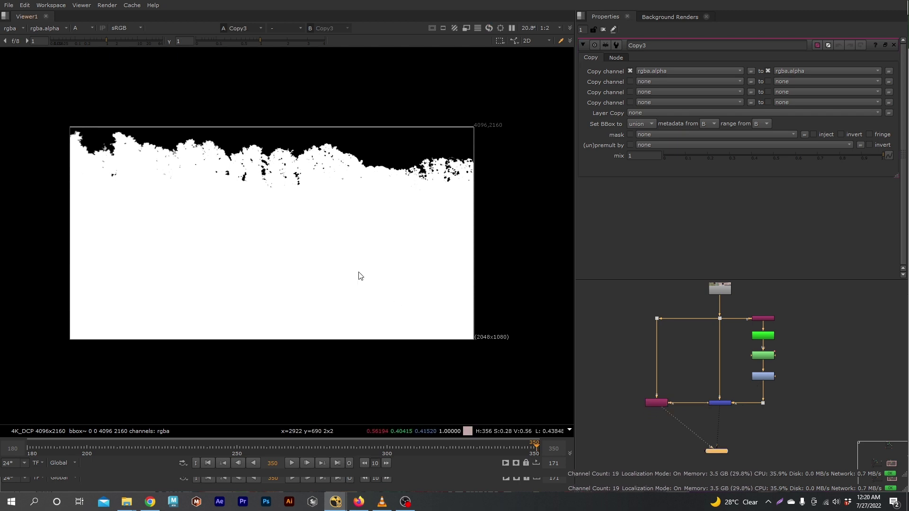
Check the Copy node's alpha against its colour image in the viewer, and reposition the Viewer node directly beneath the Copy
key(a)
key(a)
key(a)
key(a)
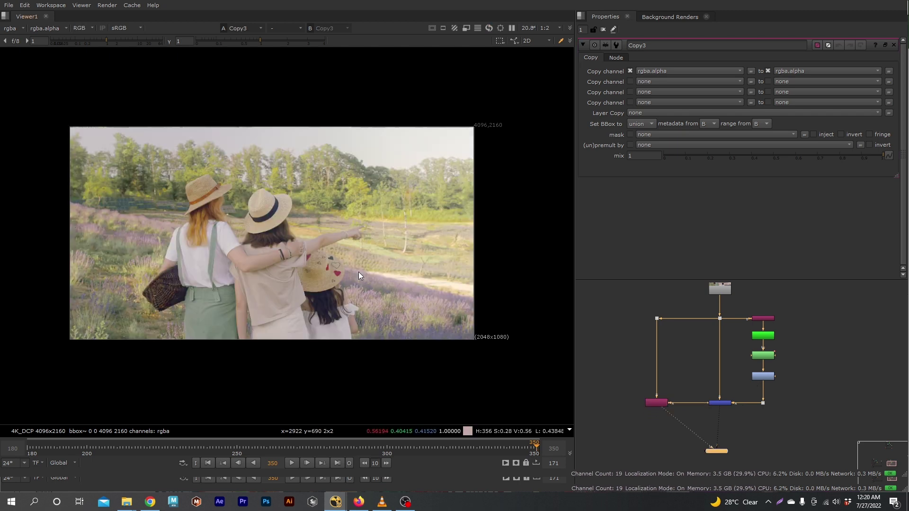
middle_drag(719, 442, 719, 395)
drag(718, 403, 659, 474)
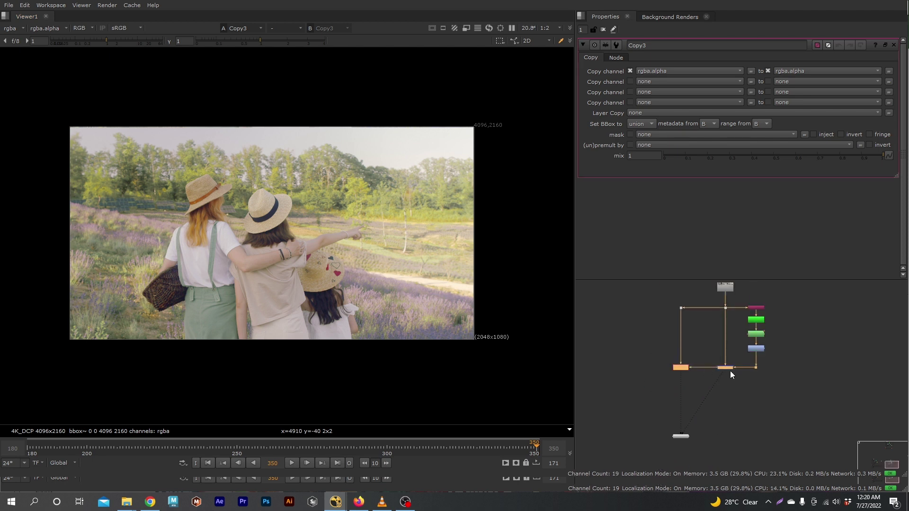
drag(729, 373, 730, 402)
scroll(806, 381, up, 6)
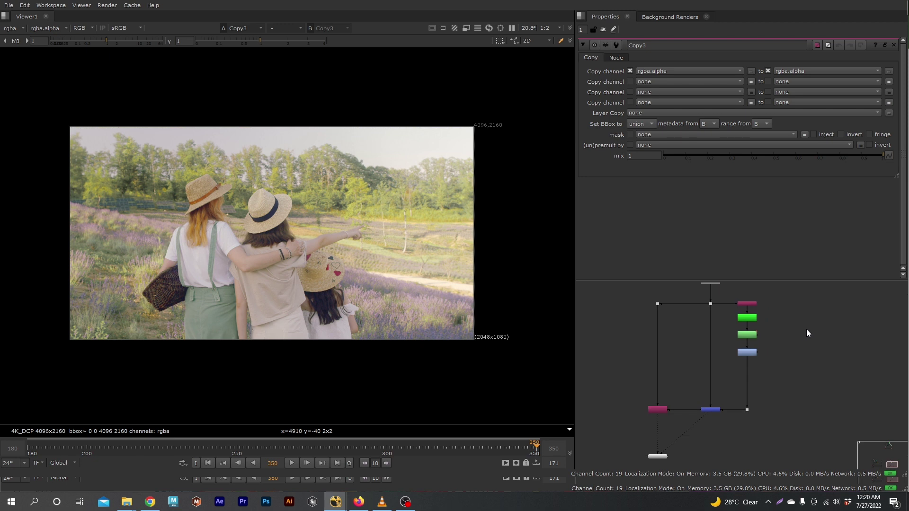
Add a second luminance Keyer beside the Shuffle, level with it, and connect its input to the Shuffle
middle_drag(745, 343, 781, 356)
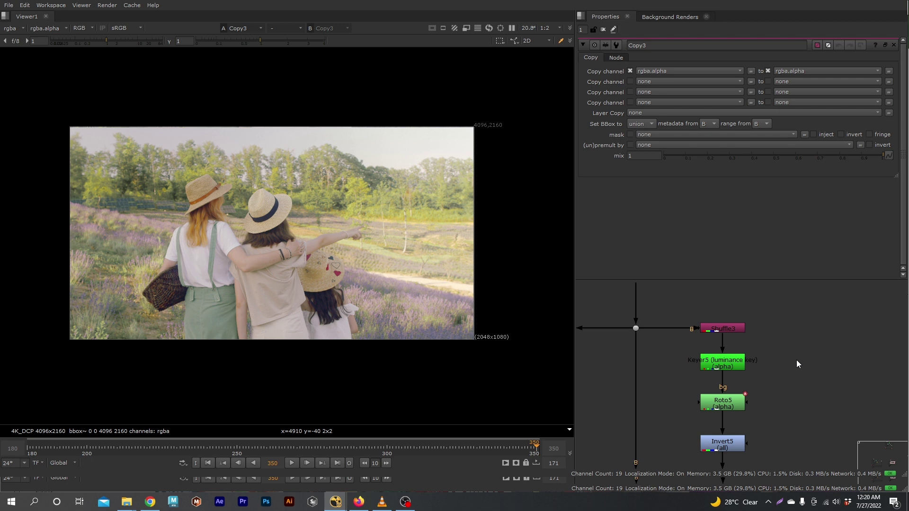
key(k)
drag(788, 343, 732, 328)
drag(795, 371, 817, 333)
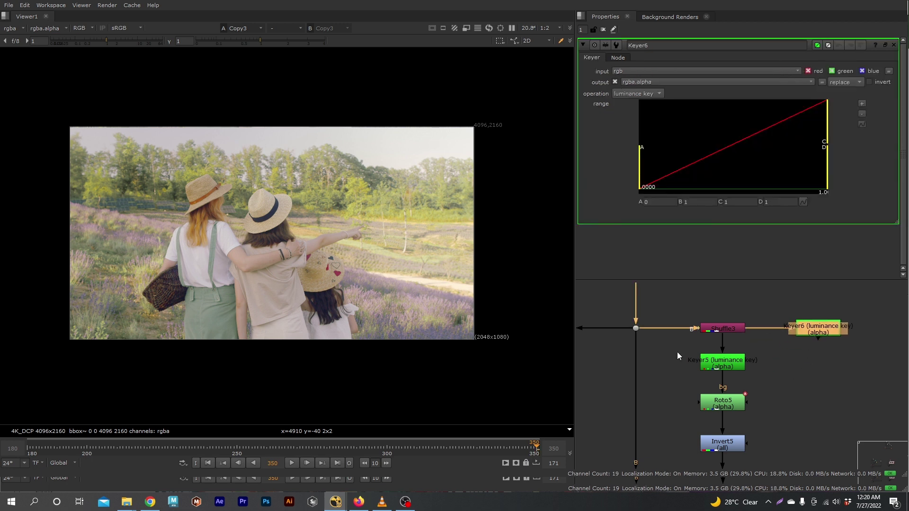
View the new Keyer's alpha and narrow its luminance range to A about 0.284 and B about 0.683
key(a)
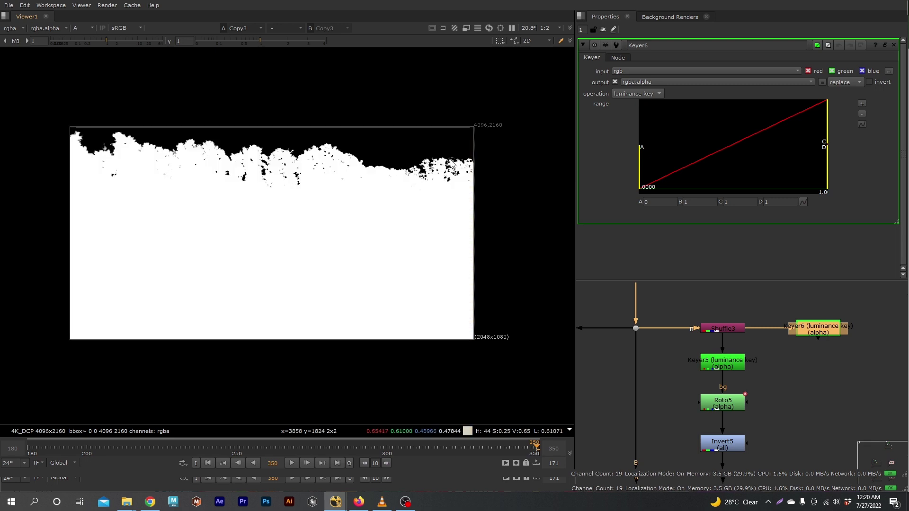
scroll(803, 345, down, 3)
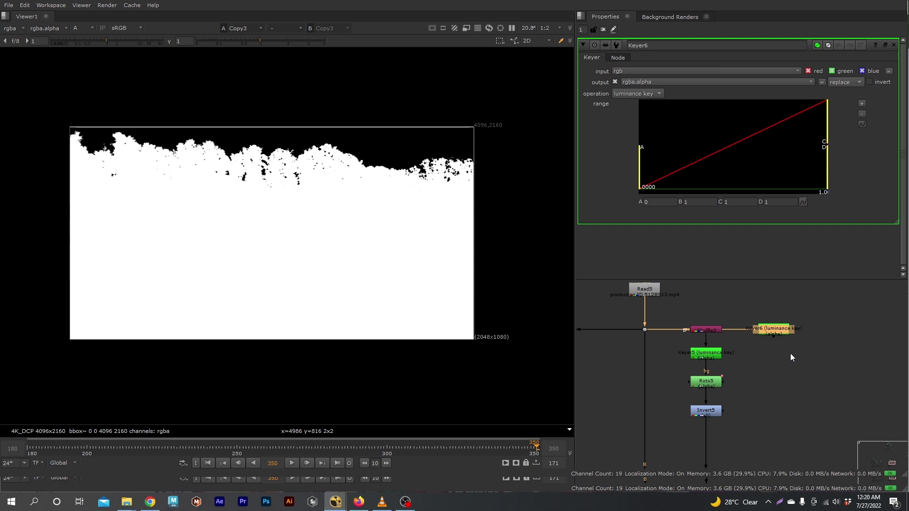
click(791, 354)
click(774, 334)
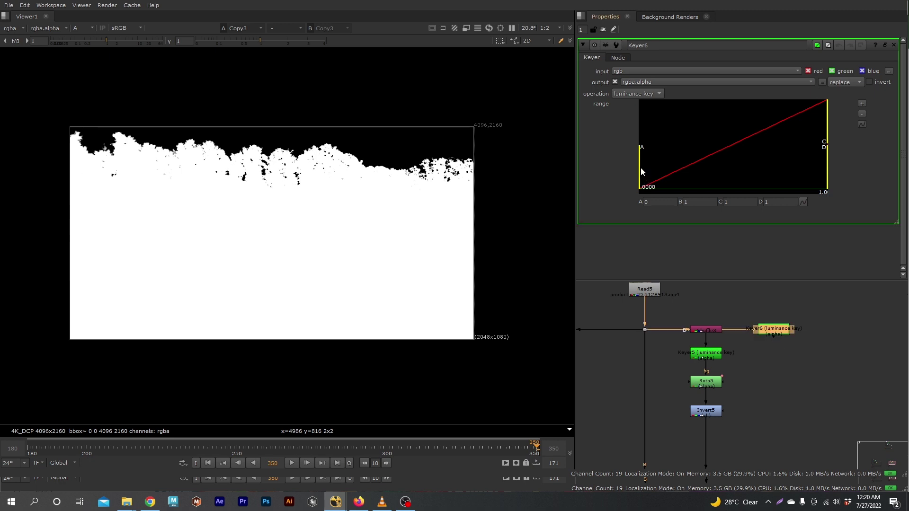
key(1)
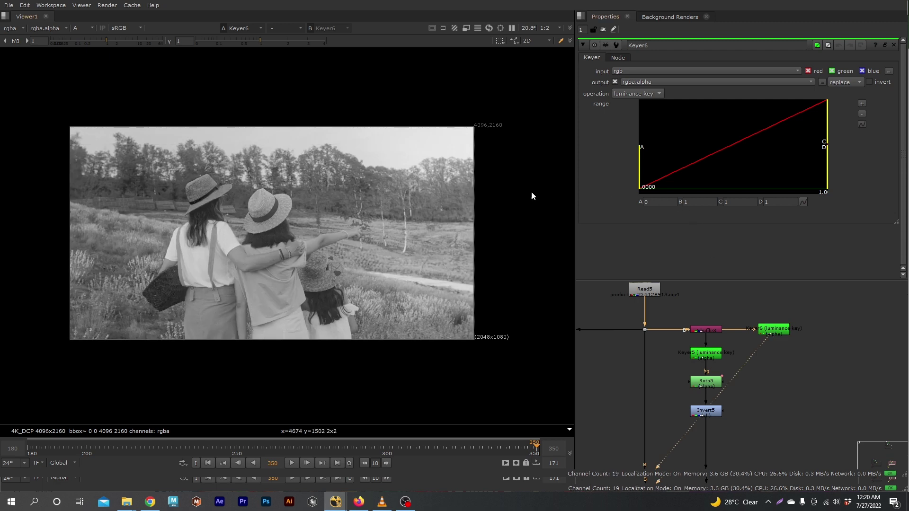
drag(642, 166, 728, 165)
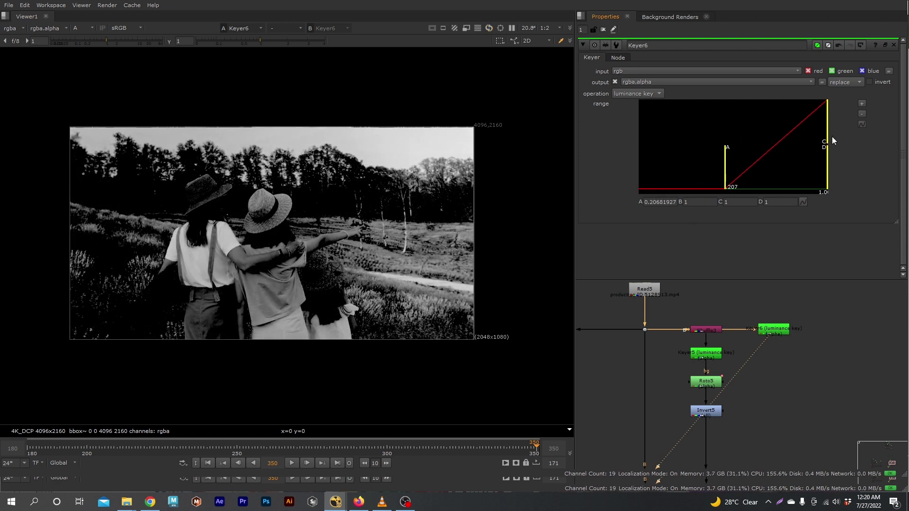
drag(827, 138, 794, 140)
drag(727, 165, 737, 171)
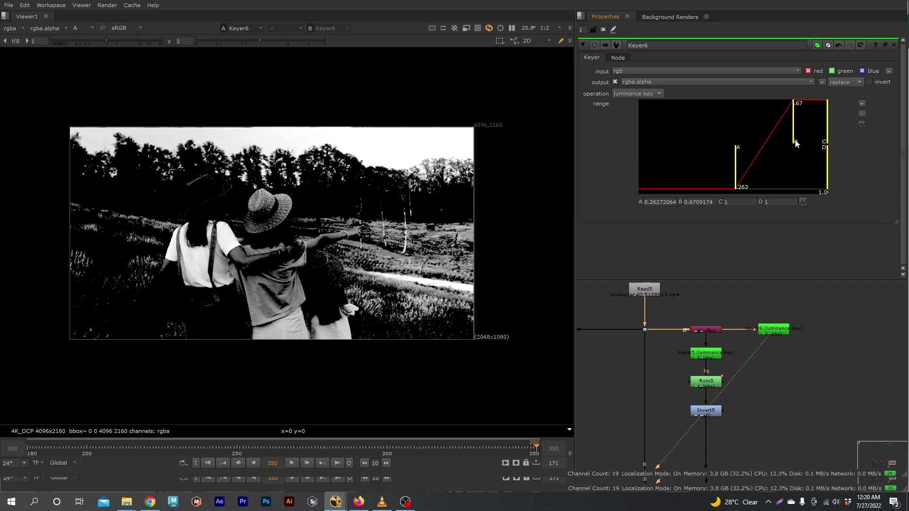
drag(739, 160, 742, 160)
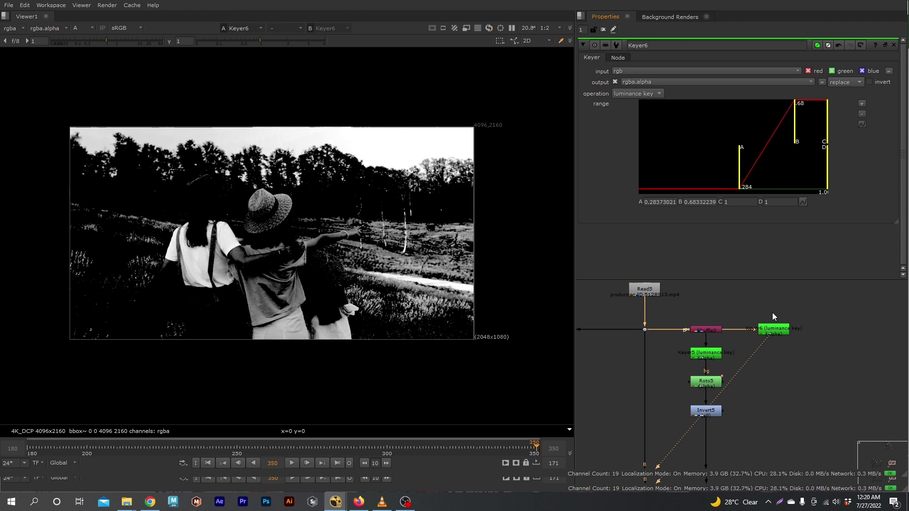
Add an Invert node beneath the second Keyer, connect it to the Keyer, and view its output
scroll(765, 290, down, 3)
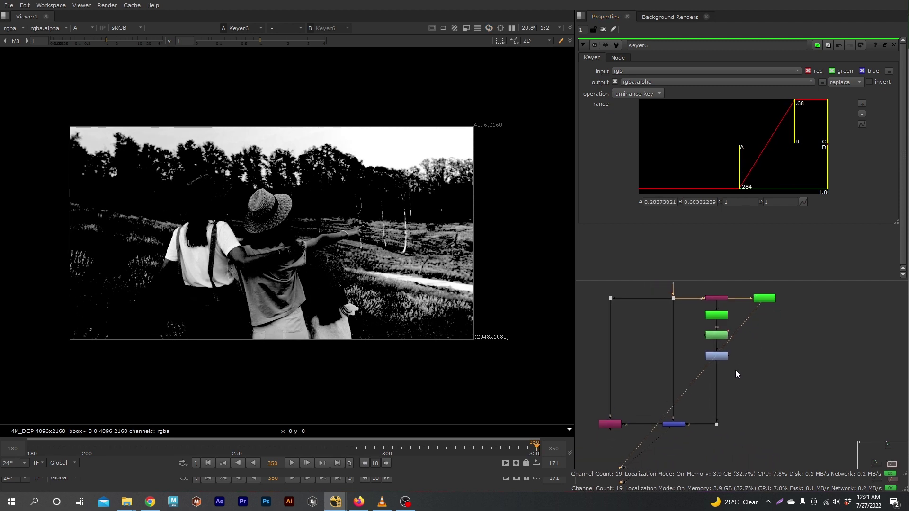
scroll(735, 370, up, 3)
click(757, 377)
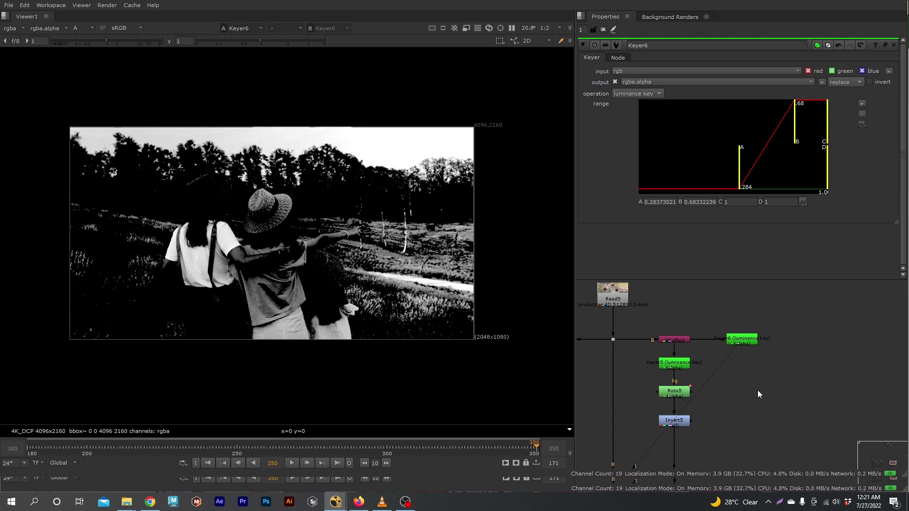
key(i)
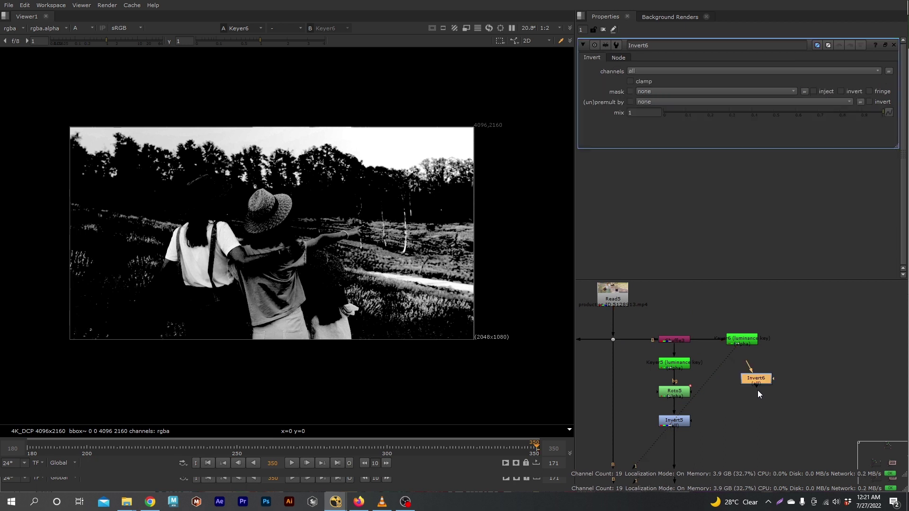
mouse_move(743, 374)
mouse_down()
mouse_move(718, 373)
mouse_move(755, 384)
mouse_move(747, 388)
mouse_up()
scroll(758, 389, down, 4)
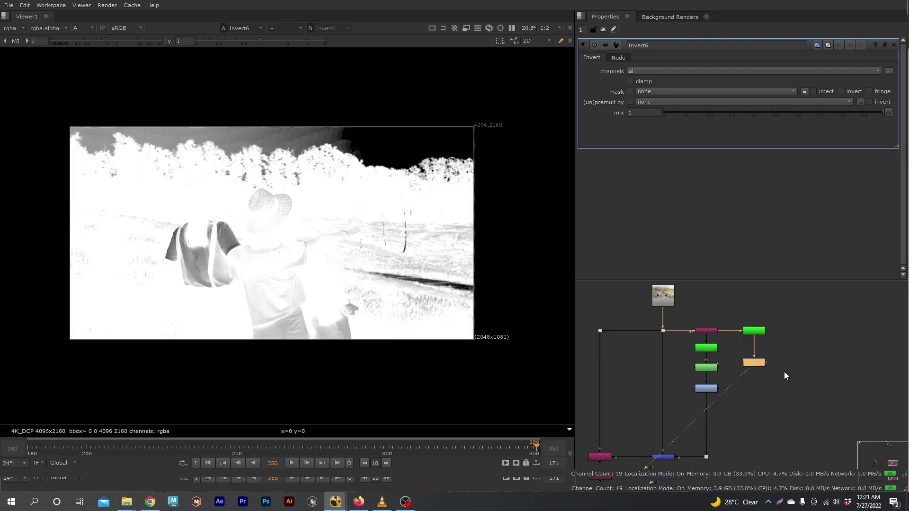
Move the Viewer node clear of the existing branches and insert a Merge node beneath the new Invert
drag(662, 438, 691, 444)
scroll(751, 422, up, 2)
middle_drag(751, 419, 721, 419)
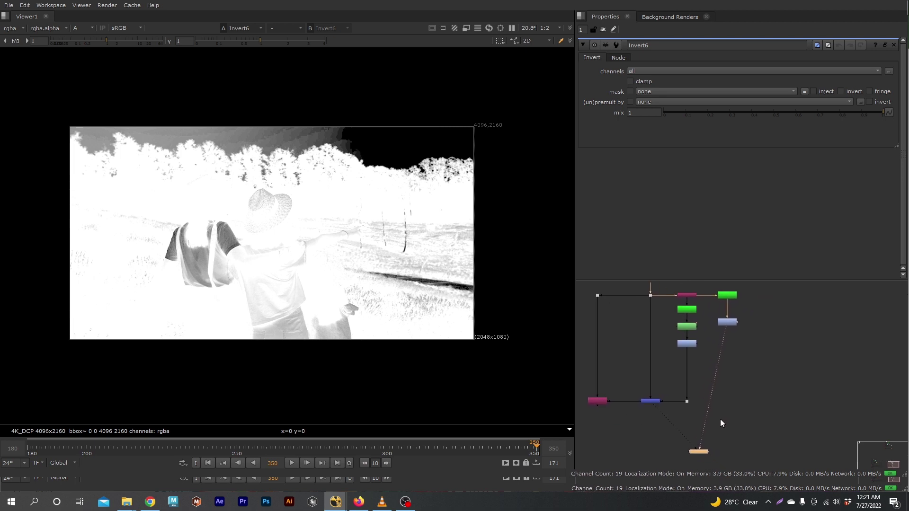
scroll(721, 350, up, 1)
key(m)
drag(744, 376, 732, 356)
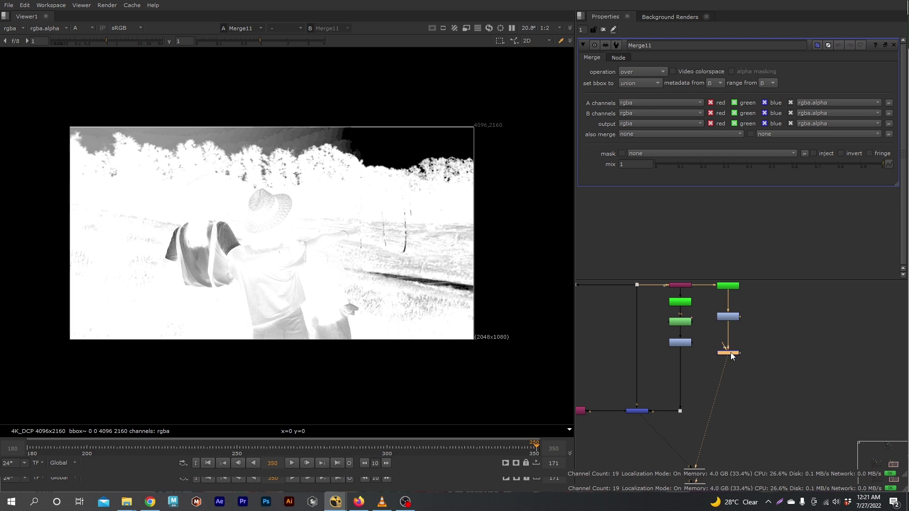
Add a Roto node beside the new Merge and connect the Merge's A input to it
click(768, 345)
key(o)
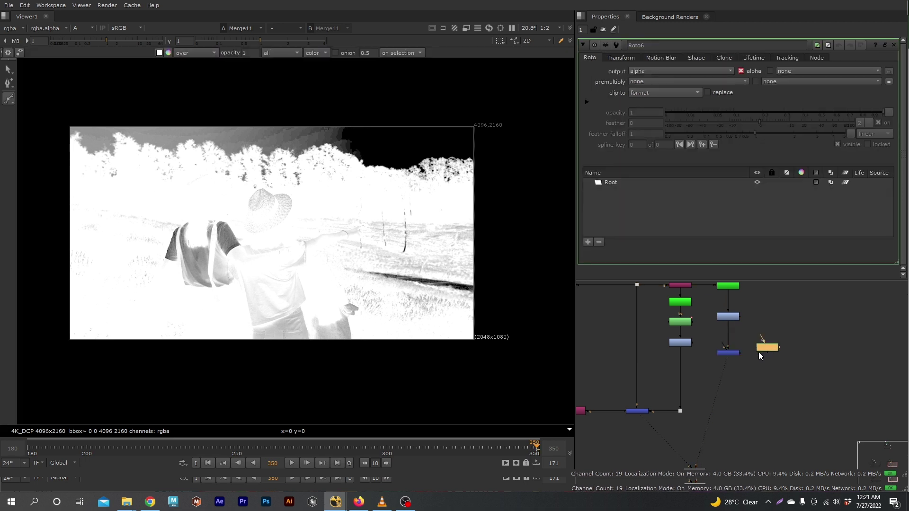
scroll(761, 352, up, 4)
middle_drag(762, 351, 759, 389)
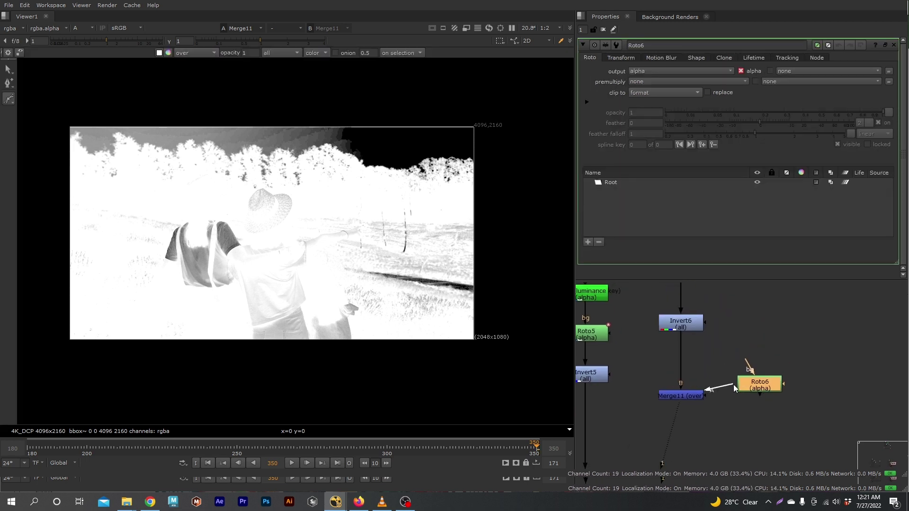
Insert a Blur node between the new Roto and the Merge, and set its size to 30
scroll(756, 387, down, 3)
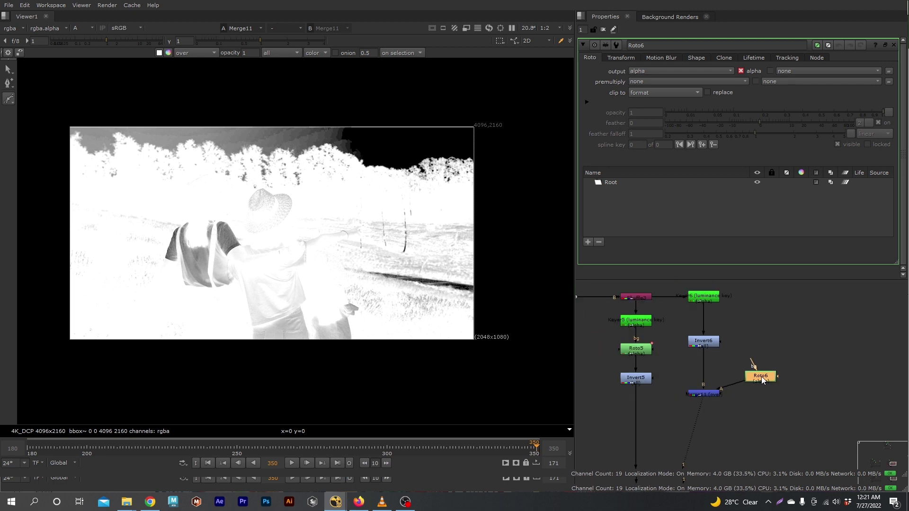
key(b)
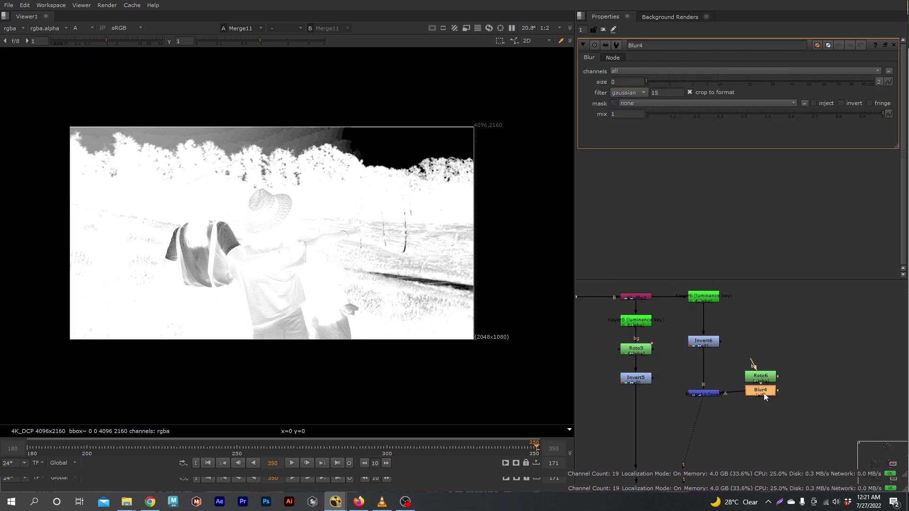
drag(625, 81, 601, 83)
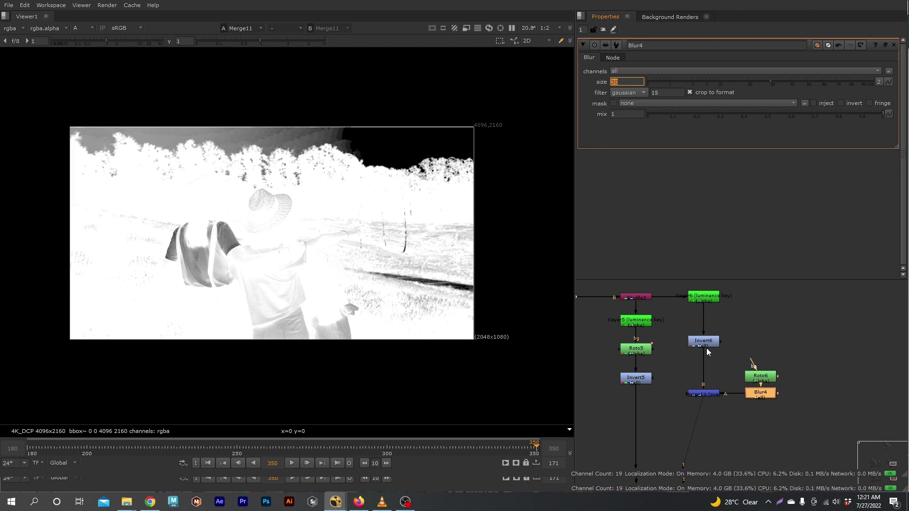
In the new Roto at frame 180, draw a closed Bezier around the trees at the footage's right edge, extending past the frame
click(760, 378)
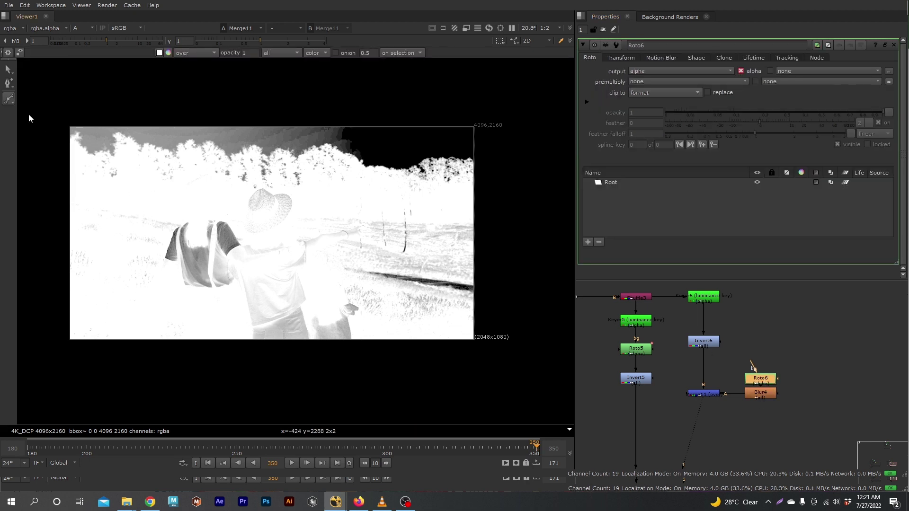
click(208, 463)
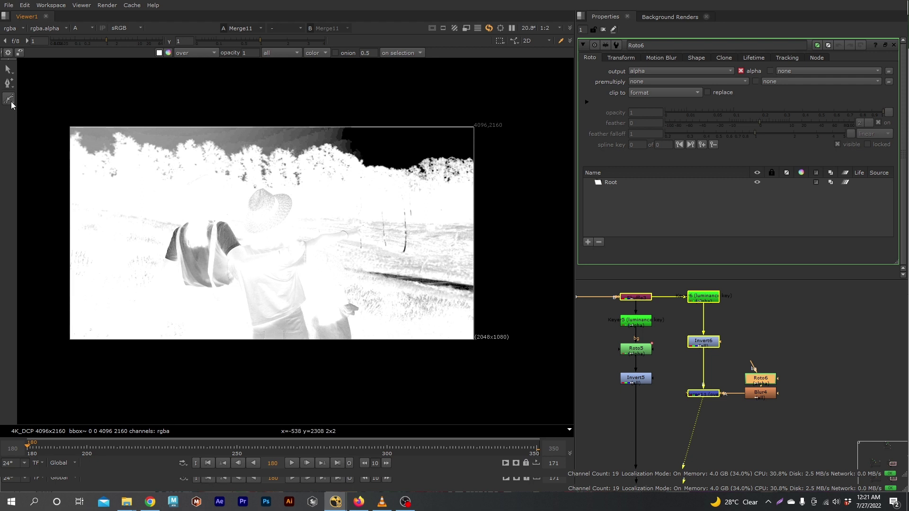
click(495, 212)
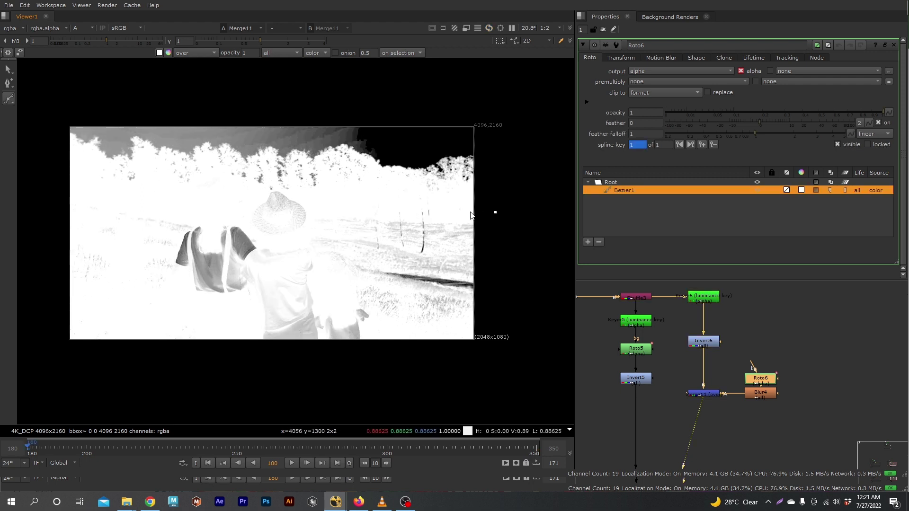
click(416, 197)
click(404, 167)
click(409, 148)
click(437, 140)
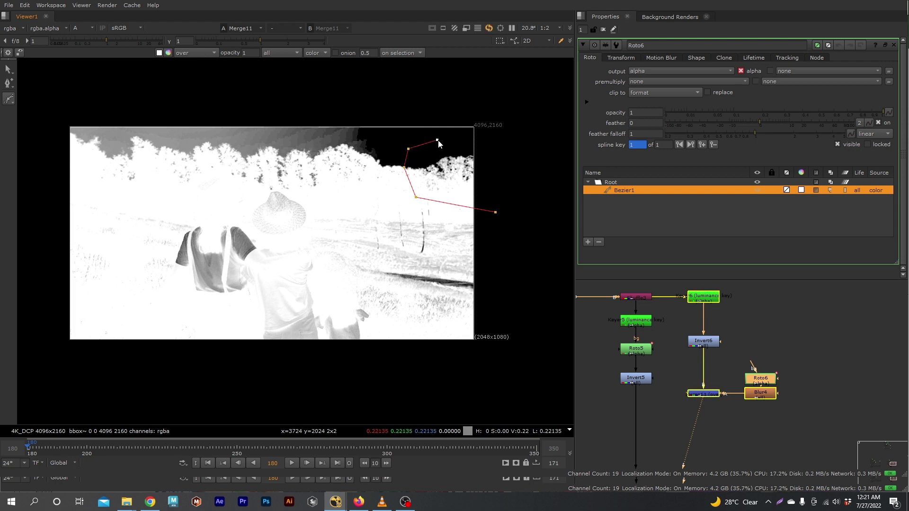
click(480, 146)
click(495, 212)
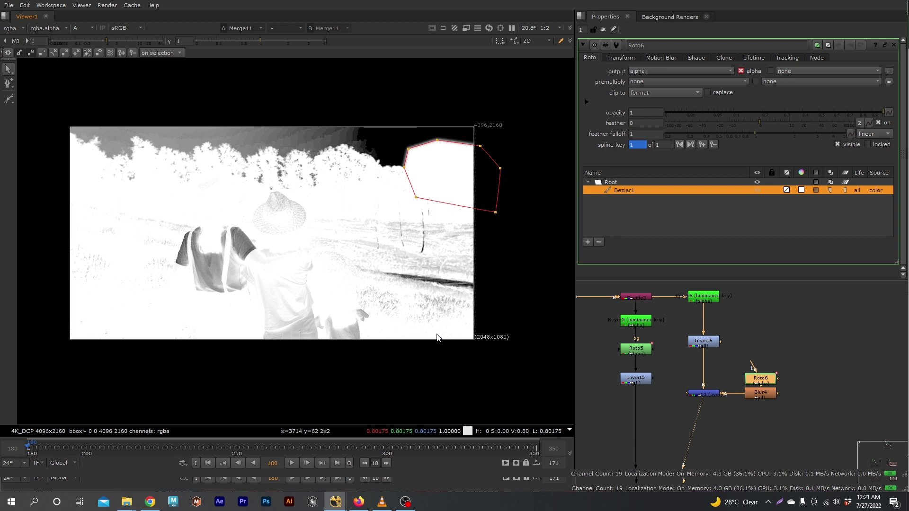
Set the operation of the Merge fed by the blurred Roto to mask
double_click(713, 394)
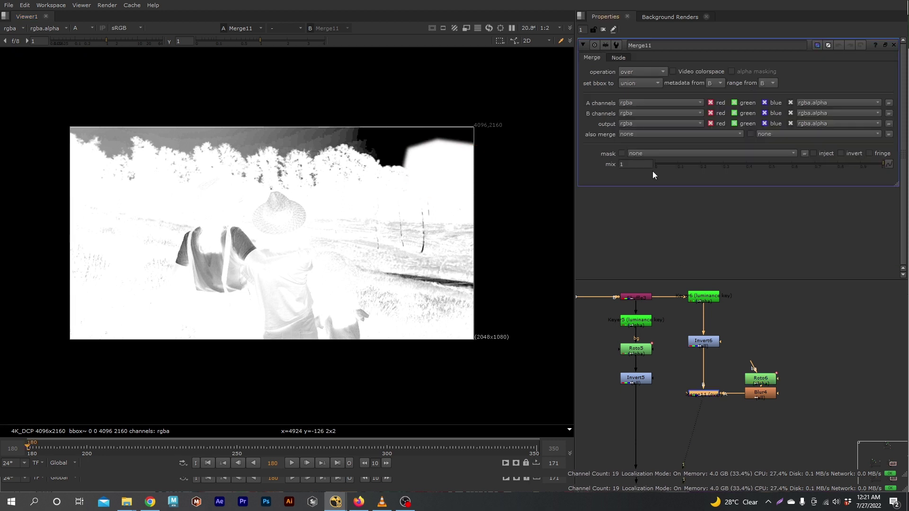
click(643, 71)
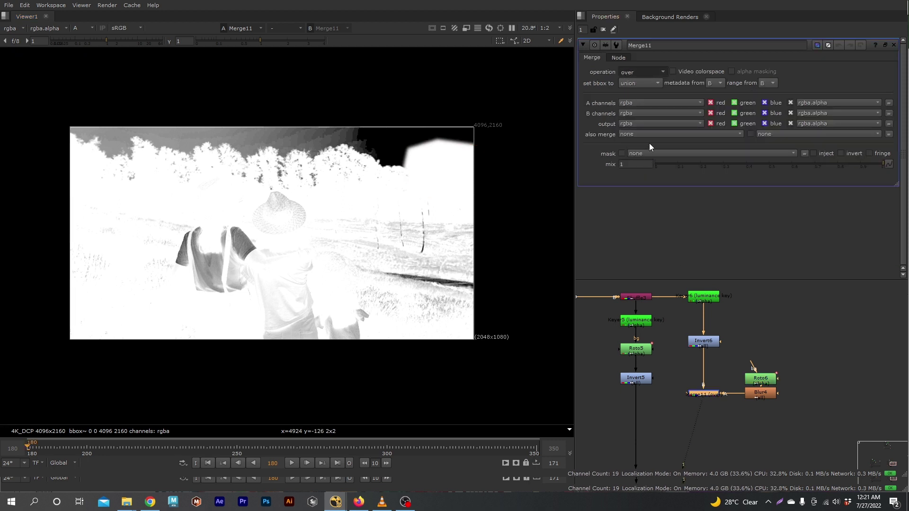
click(649, 143)
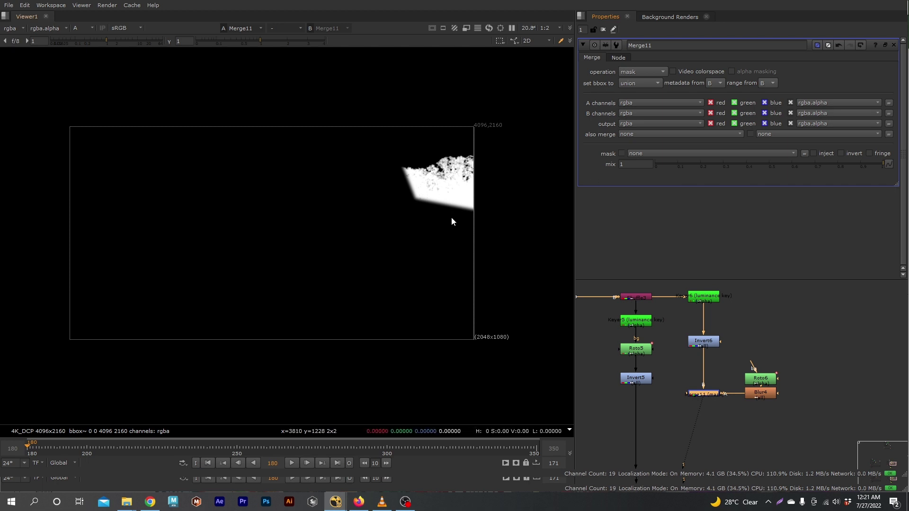
Insert a Merge above the existing Merge on the main branch, and route its A input through a corner Dot to the mask Merge
middle_drag(720, 454, 738, 394)
scroll(739, 394, down, 2)
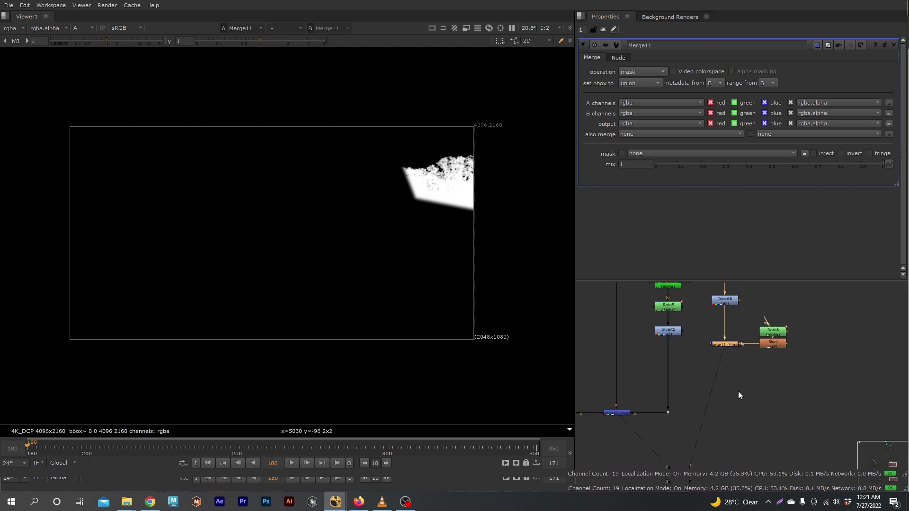
scroll(646, 396, up, 2)
click(644, 396)
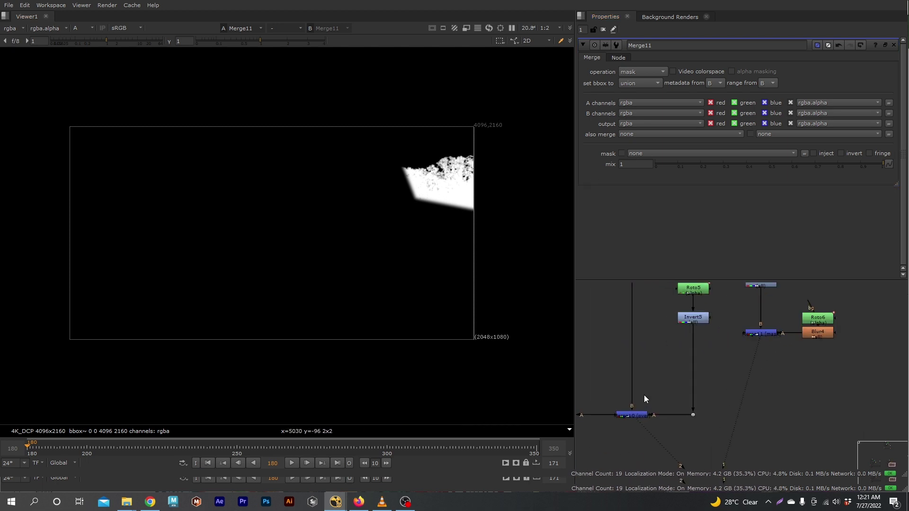
key(m)
drag(645, 396, 758, 335)
ctrl+drag(698, 362, 763, 390)
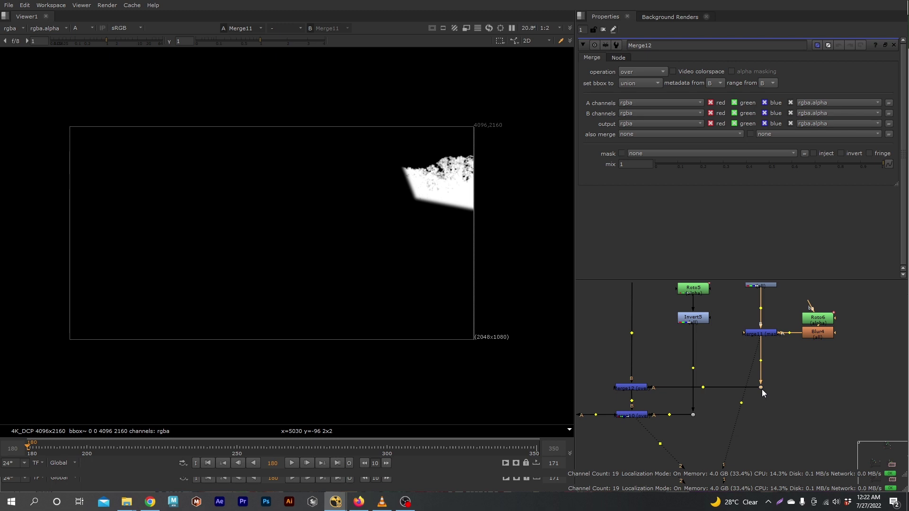
View the Copy node's output to examine the combined alpha matte
scroll(652, 392, down, 2)
click(604, 414)
key(1)
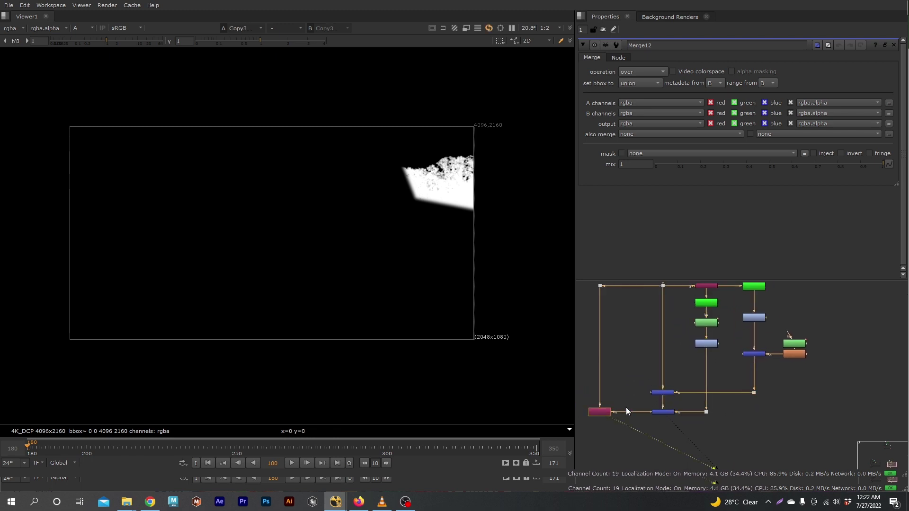
middle_drag(642, 404, 648, 390)
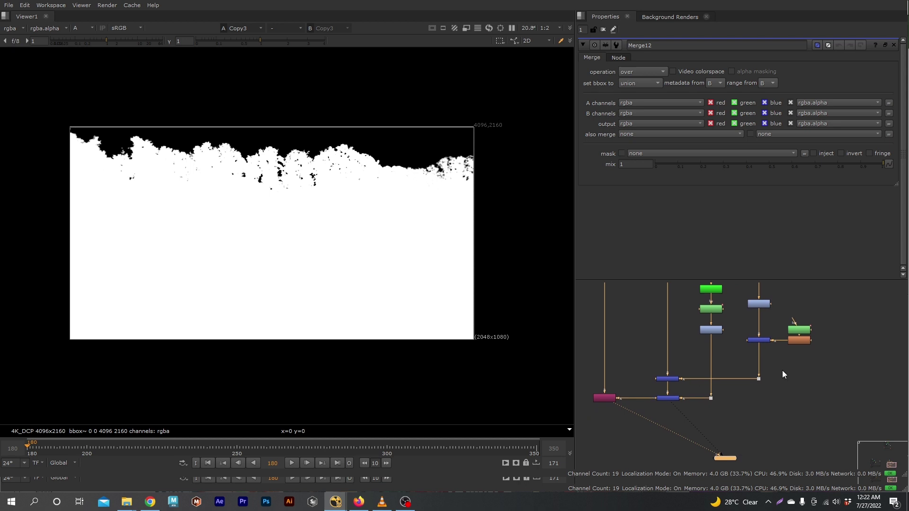
Open the tree-edge Roto and, at frame 300, shift the Bezier's left-hand points further left to keep the trees enclosed
double_click(794, 334)
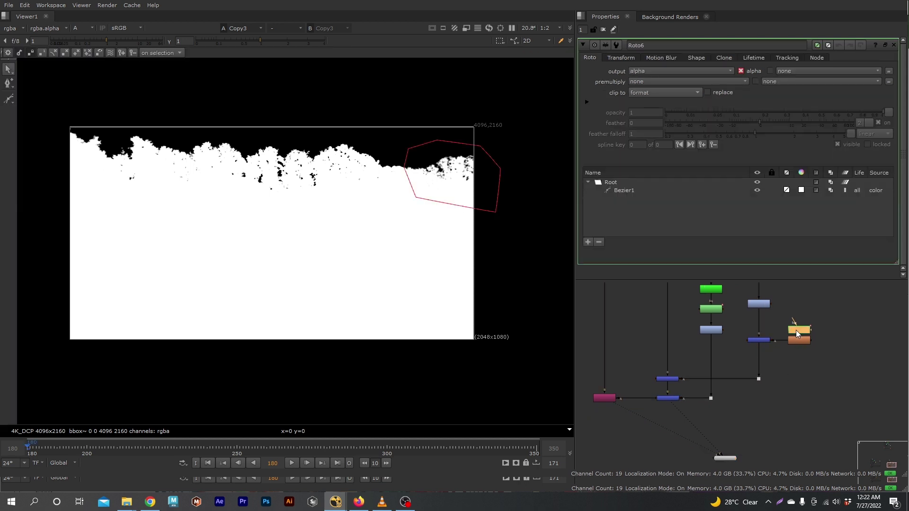
drag(516, 447, 536, 448)
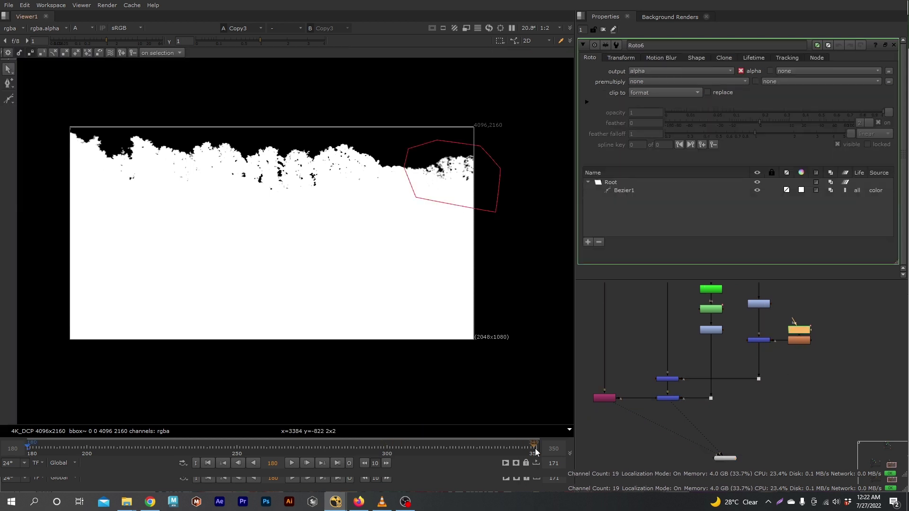
click(488, 213)
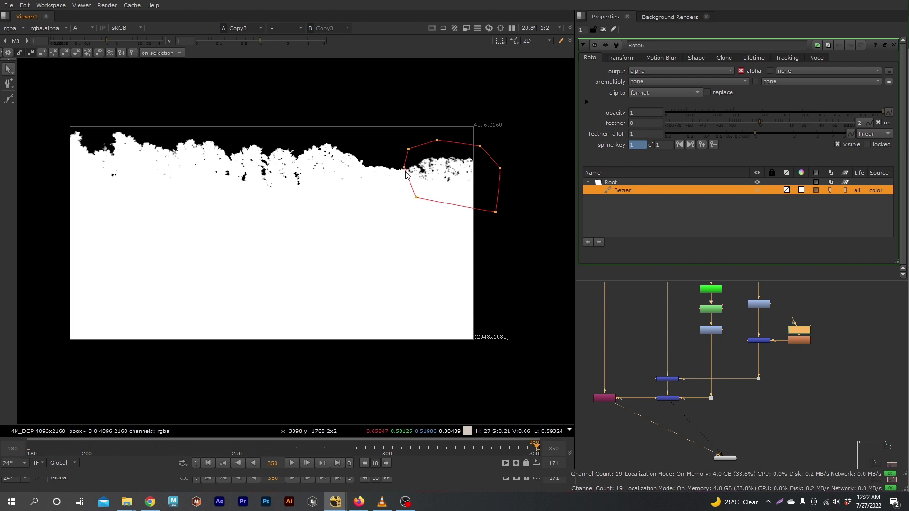
click(238, 448)
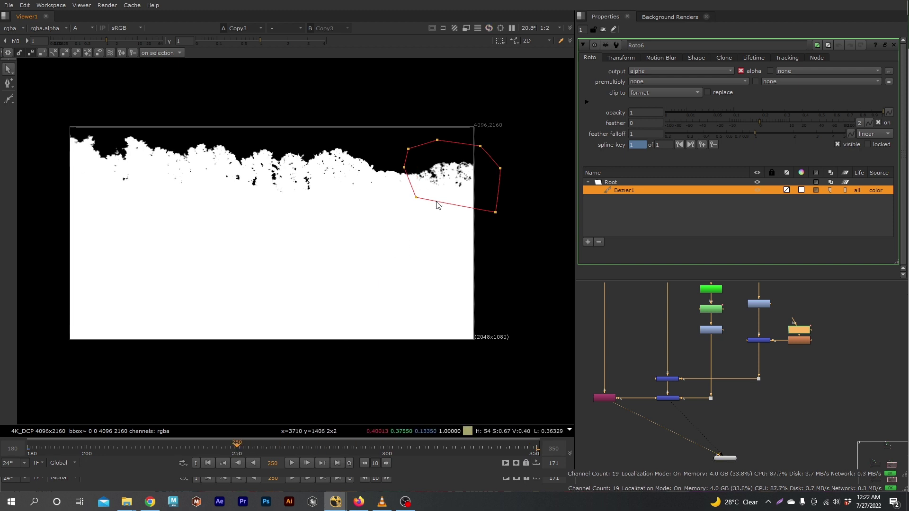
click(386, 448)
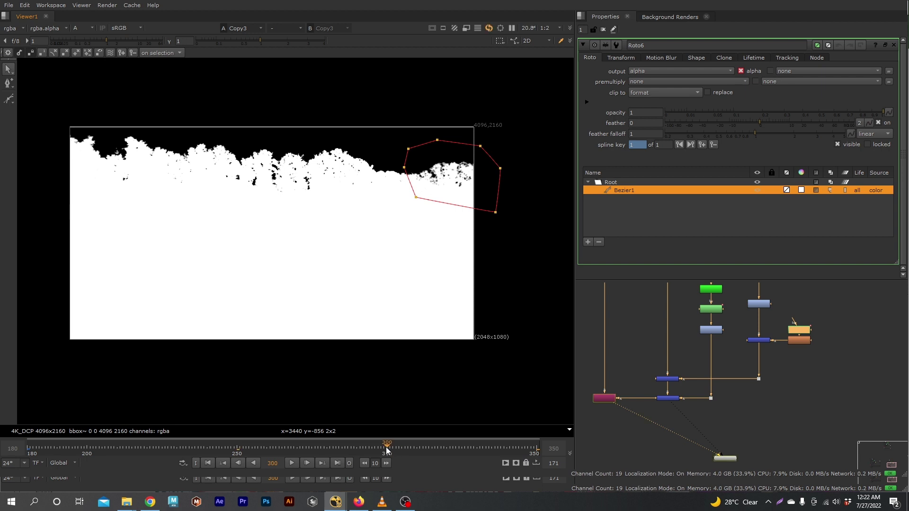
click(490, 207)
drag(365, 100, 468, 265)
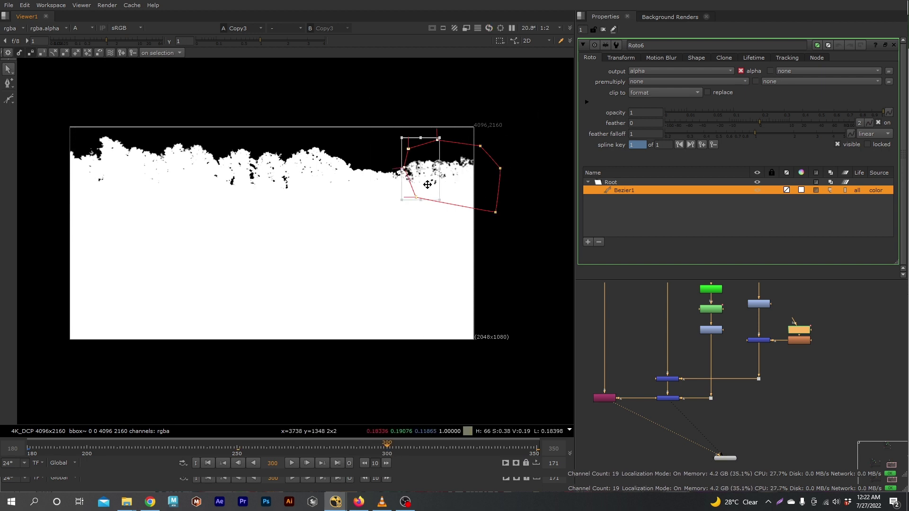
drag(420, 180, 397, 180)
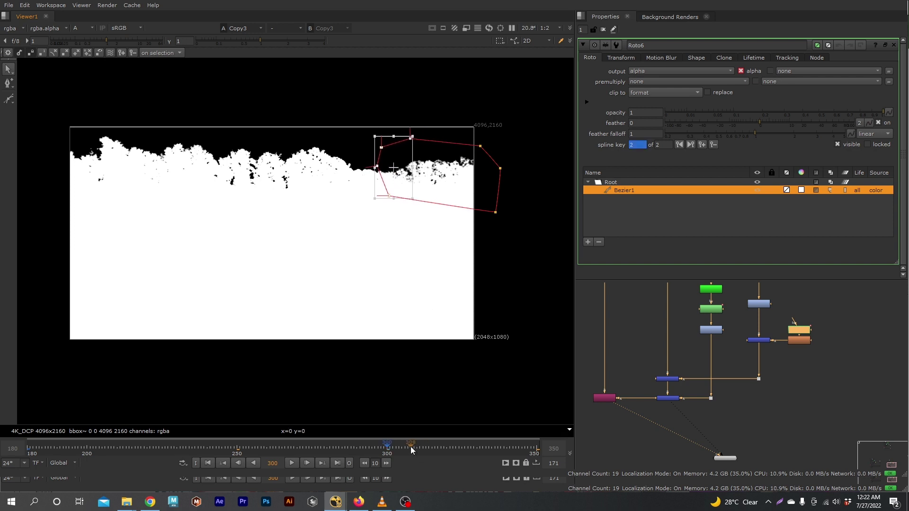
Check the Bezier's coverage of the trees at frames 350, 250 and 228, and close the open node properties
click(535, 451)
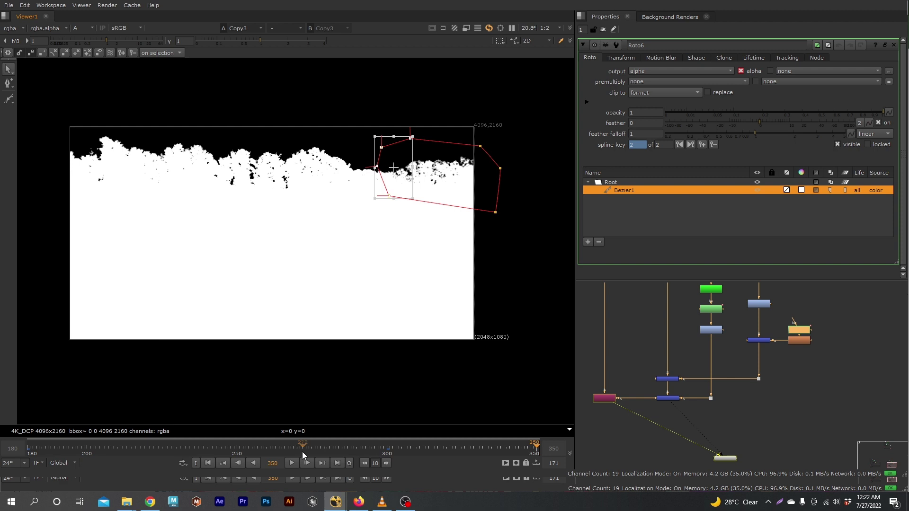
click(237, 451)
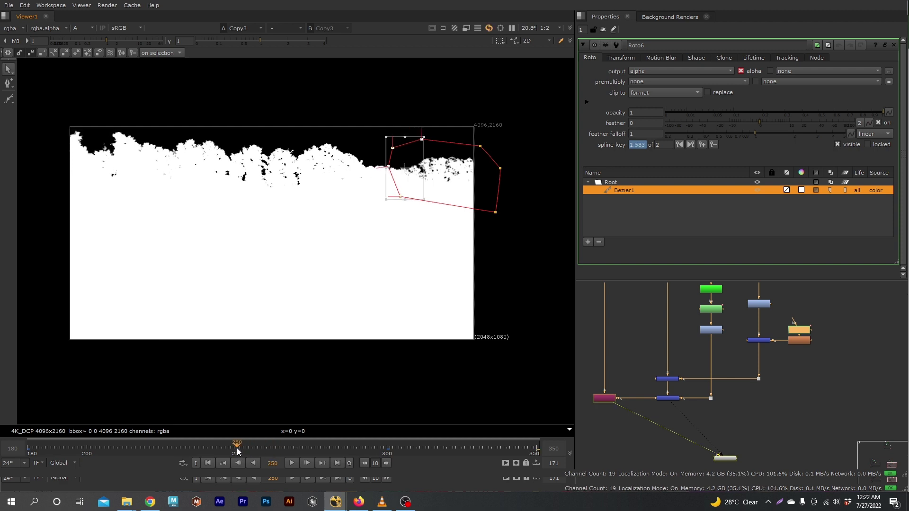
click(170, 450)
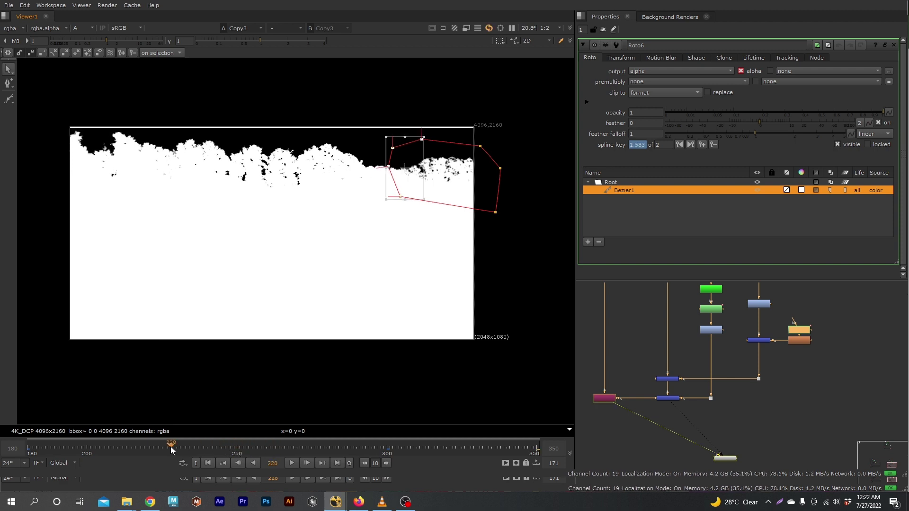
click(603, 29)
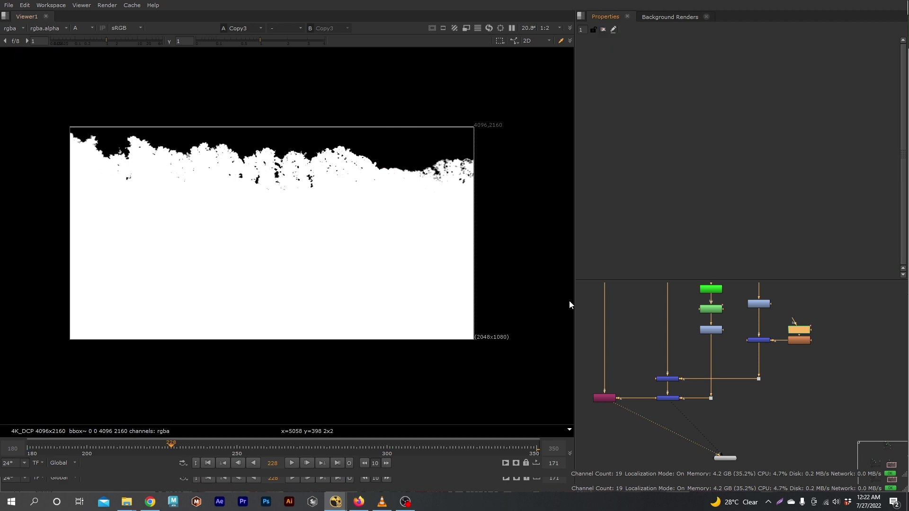
View the Copy node's output and compare its alpha matte with the colour image
middle_drag(753, 360, 768, 364)
click(623, 402)
key(1)
key(a)
key(a)
key(a)
key(a)
key(a)
key(a)
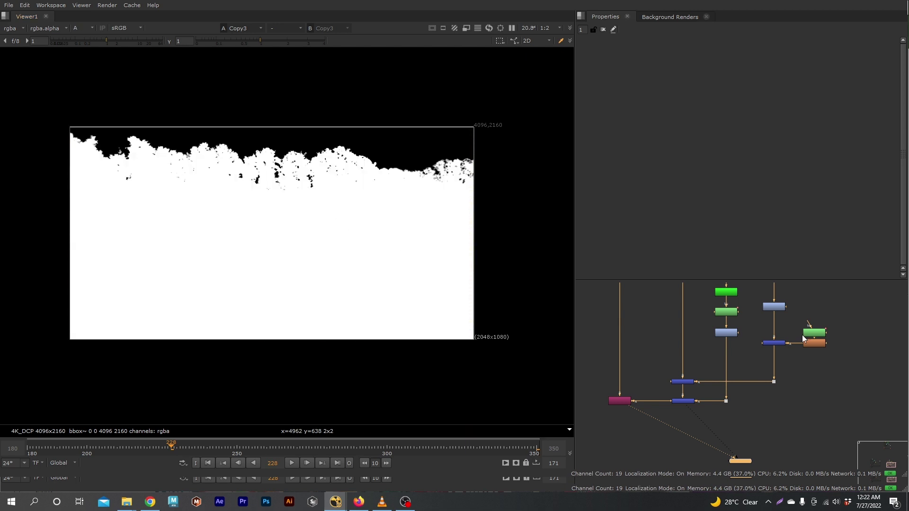
Disable and re-enable the Merge that adds the Roto-masked key to compare the matte with and without it
click(683, 382)
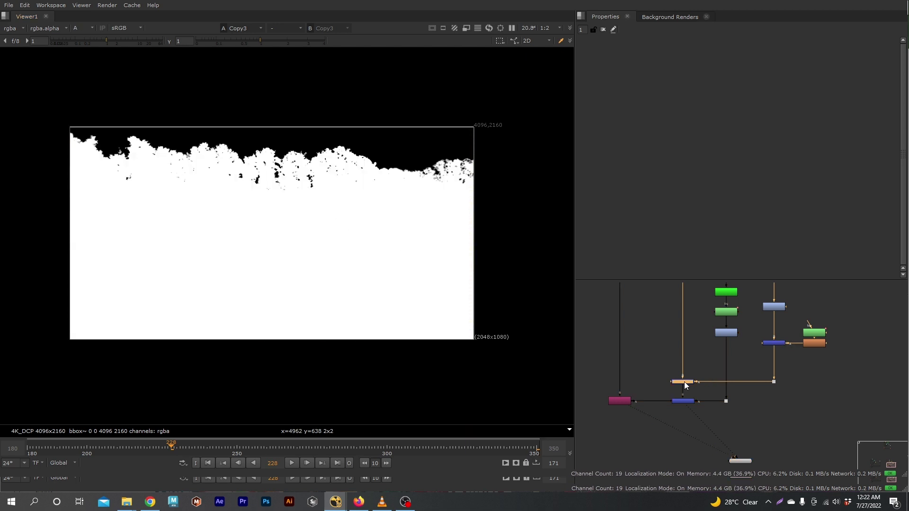
key(d)
key(d)
key(d)
key(d)
key(d)
key(d)
key(d)
key(d)
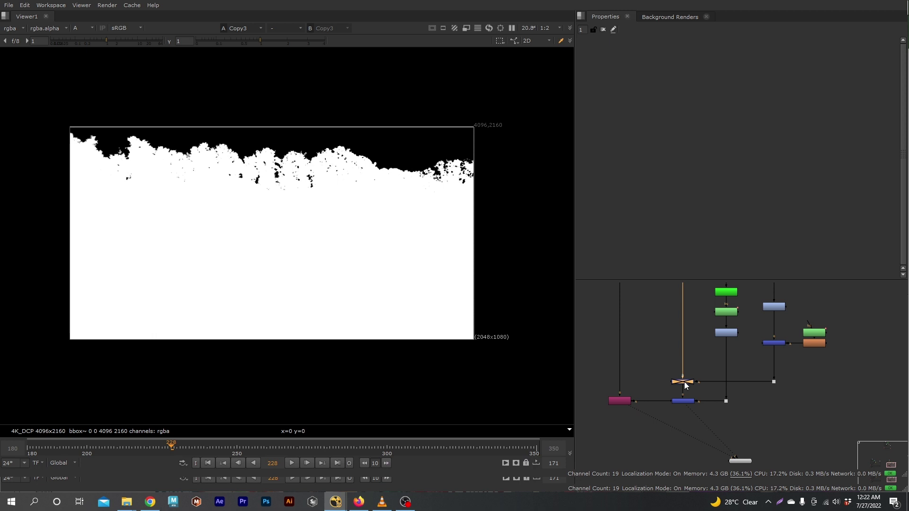
Reposition the Viewer node directly below the Copy node and show the footage in RGB
scroll(732, 383, down, 3)
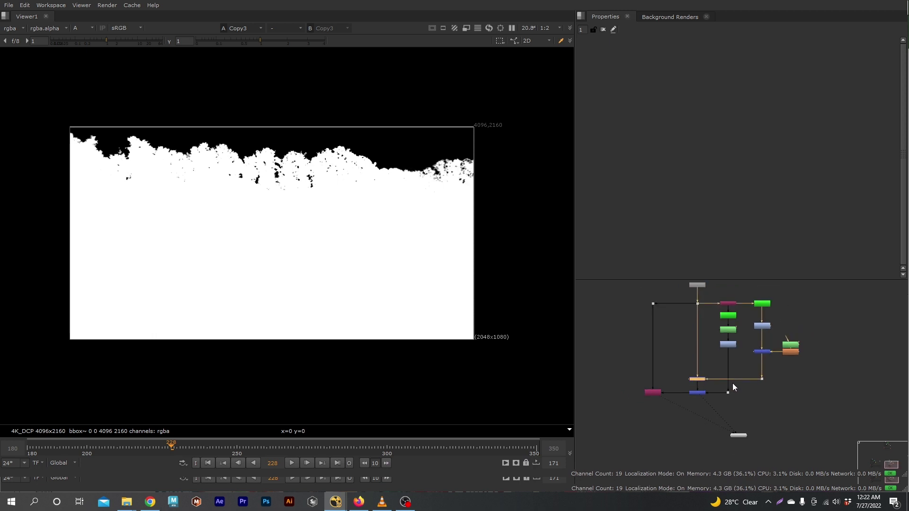
drag(737, 411, 653, 451)
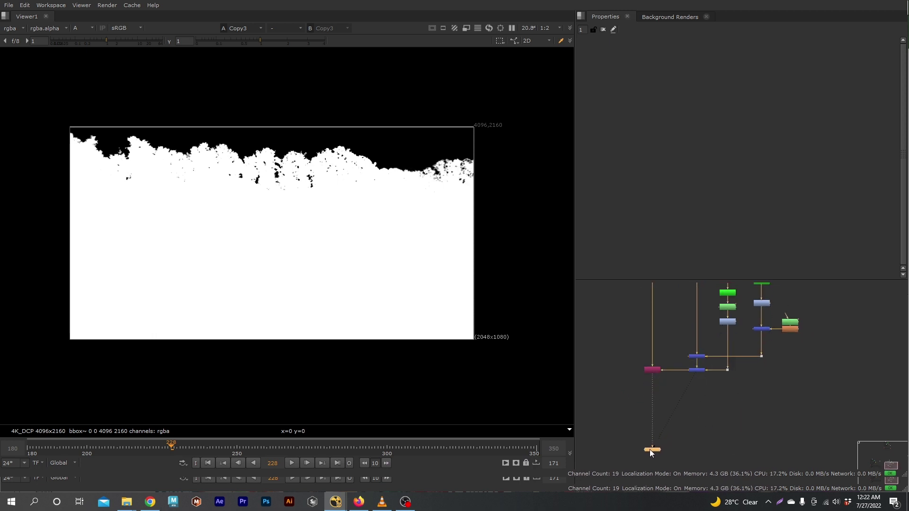
click(717, 433)
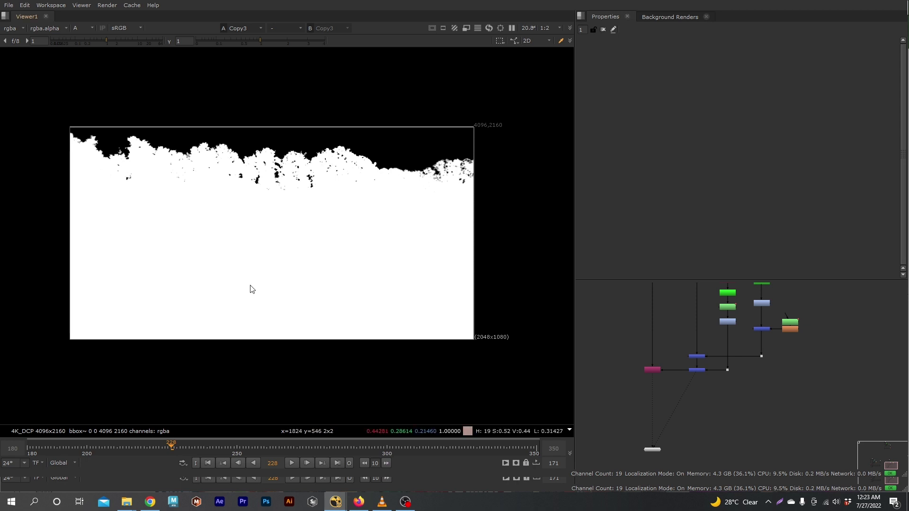
key(a)
Add a Premult node and insert it directly below the Copy node
scroll(727, 427, up, 2)
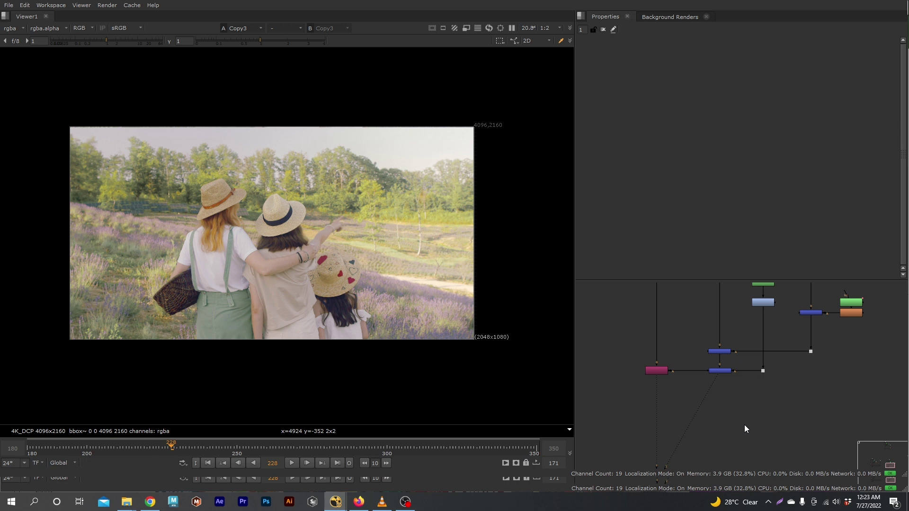
key(shift+p)
drag(741, 425, 654, 405)
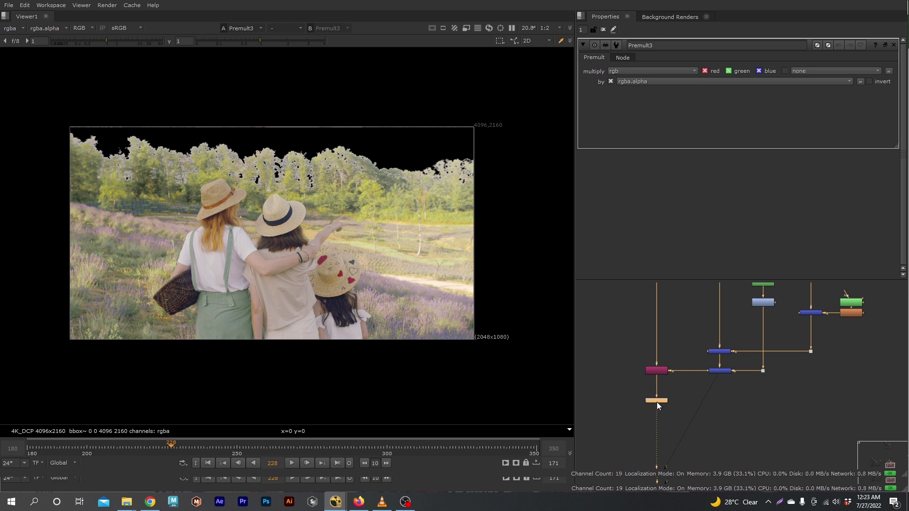
Tighten the tree-edge luminance Keyer's range, setting A to about 0.297 and B to about 0.638
middle_drag(750, 339, 699, 398)
scroll(780, 339, up, 3)
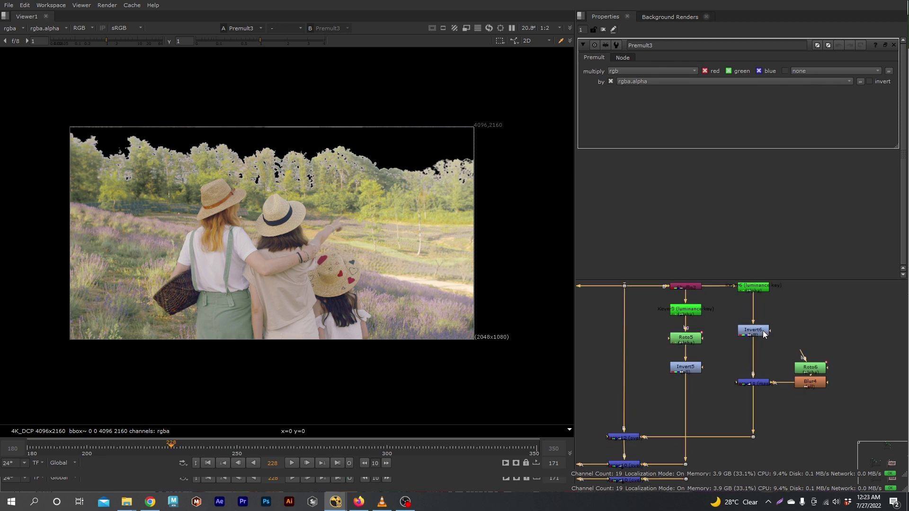
double_click(749, 320)
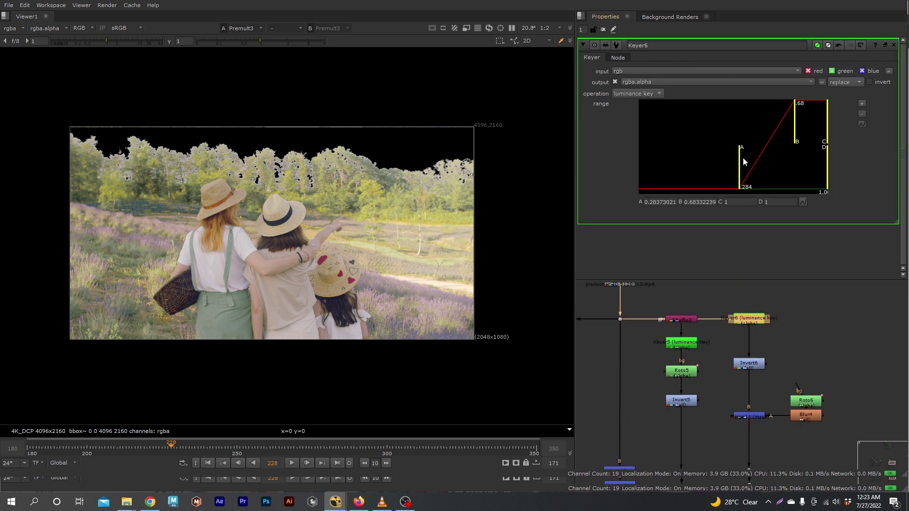
drag(739, 161, 740, 162)
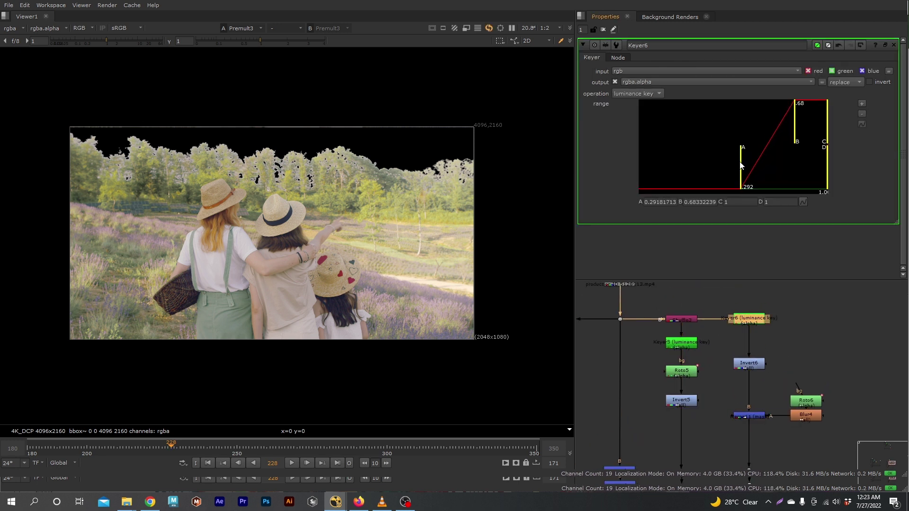
drag(794, 141, 791, 141)
Copy the sky image's Read node from the neighbouring node tree and paste it beside the lavender footage tree
scroll(782, 319, down, 8)
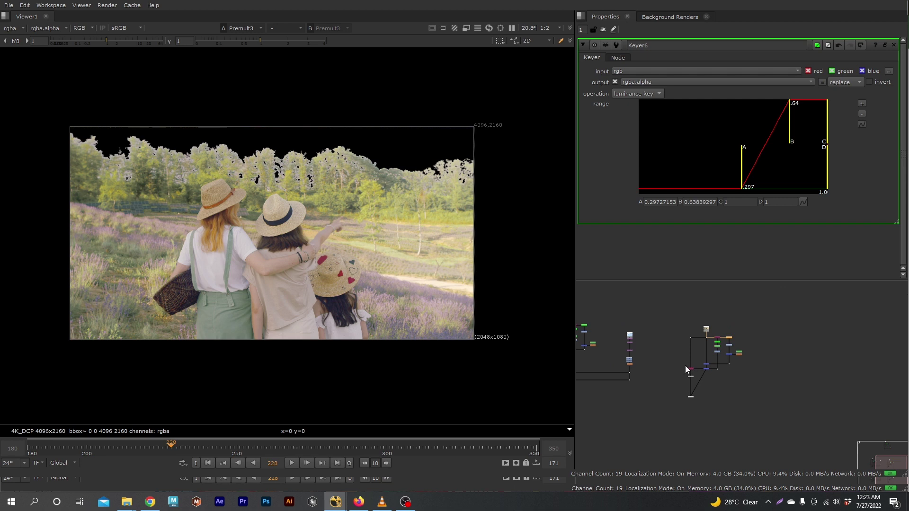
scroll(645, 339, up, 4)
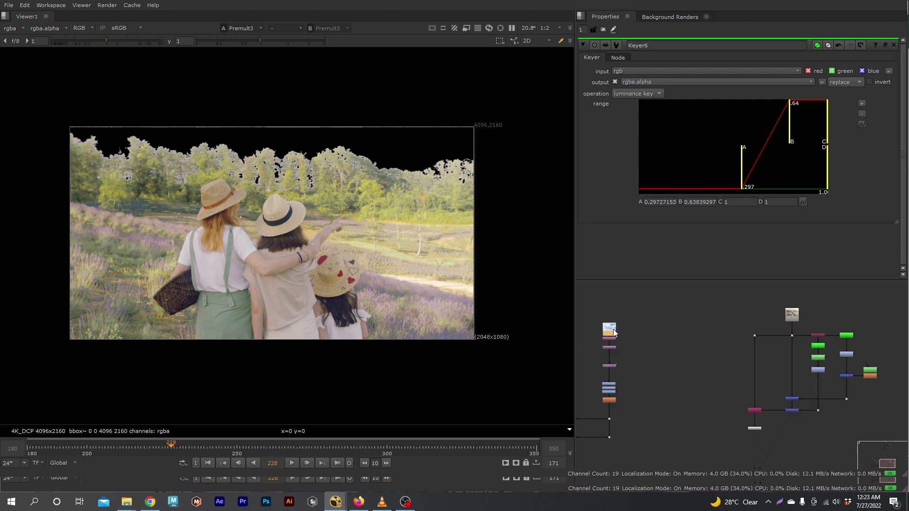
scroll(673, 345, down, 2)
middle_drag(822, 361, 773, 347)
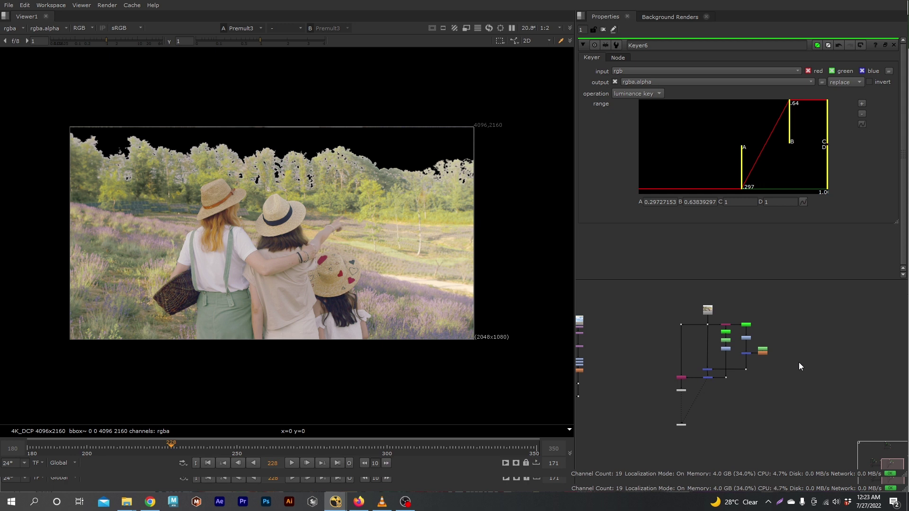
scroll(715, 407, up, 2)
Add a Merge node and insert it between the Premult and the Viewer
click(713, 419)
key(m)
drag(713, 419, 670, 407)
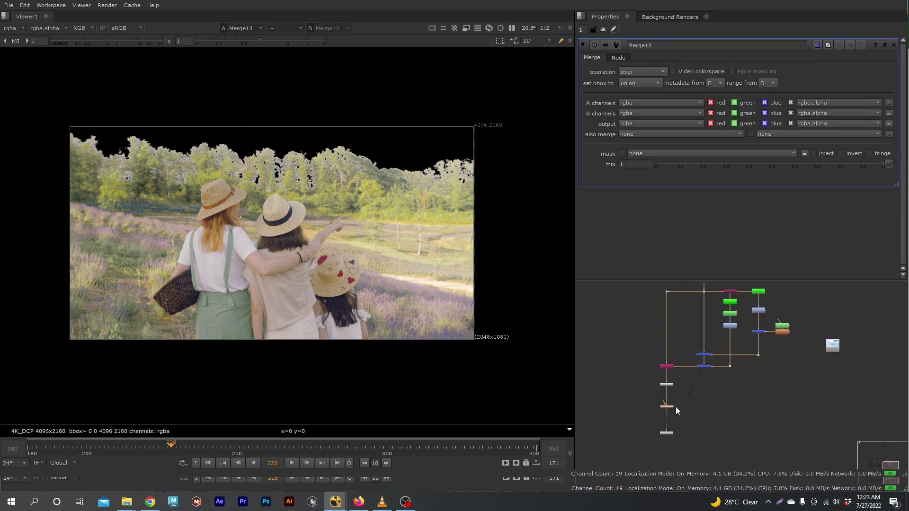
Widen the viewer pane and fit the footage to it
scroll(671, 410, up, 5)
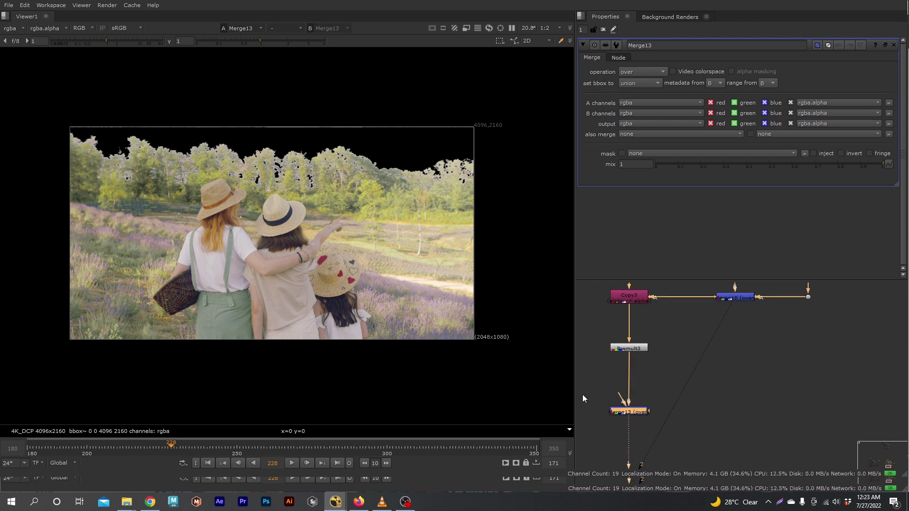
drag(574, 398, 498, 381)
key(f)
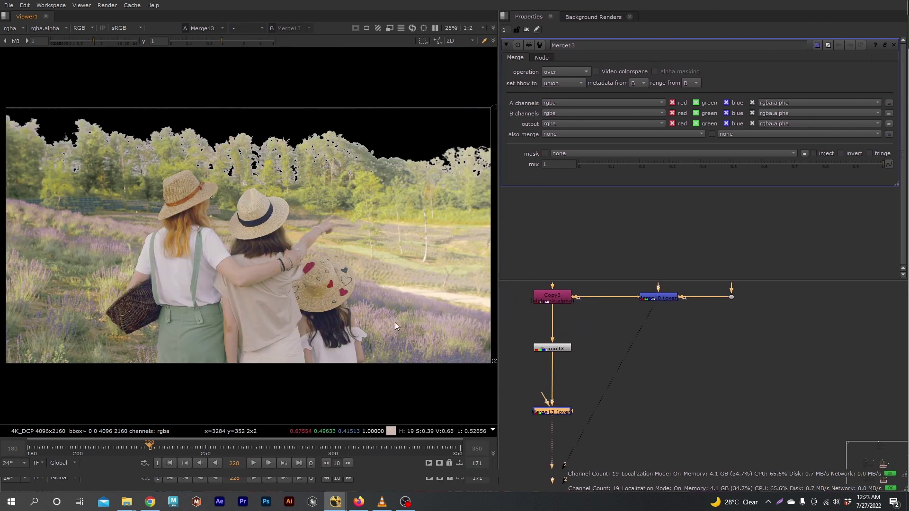
Move the sky Read node closer to the new Merge and connect it to the Merge's A input through a corner Dot
scroll(668, 374, down, 3)
middle_drag(809, 376, 702, 387)
scroll(776, 361, down, 2)
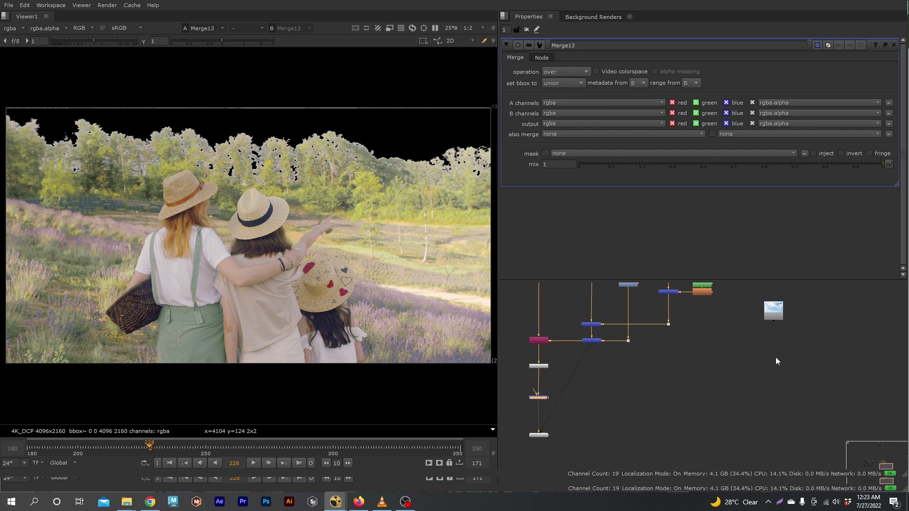
drag(775, 327, 677, 372)
scroll(601, 390, up, 2)
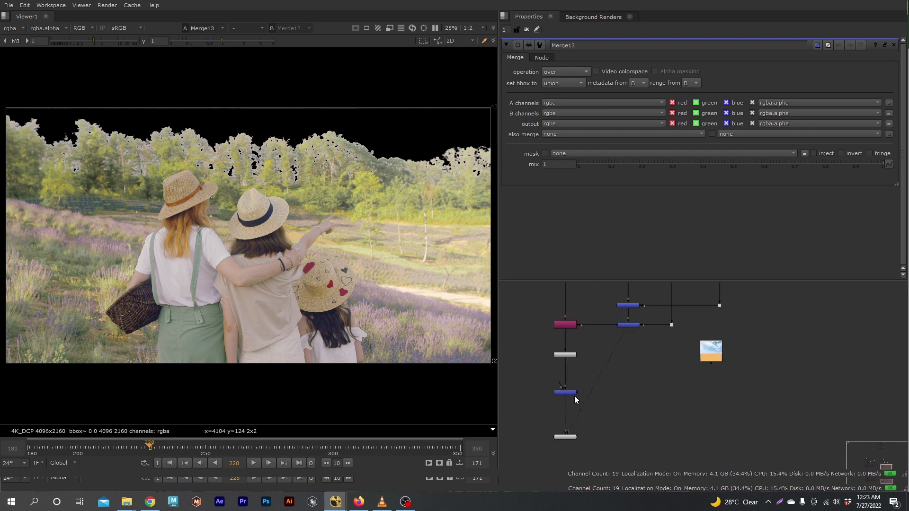
drag(560, 389, 710, 356)
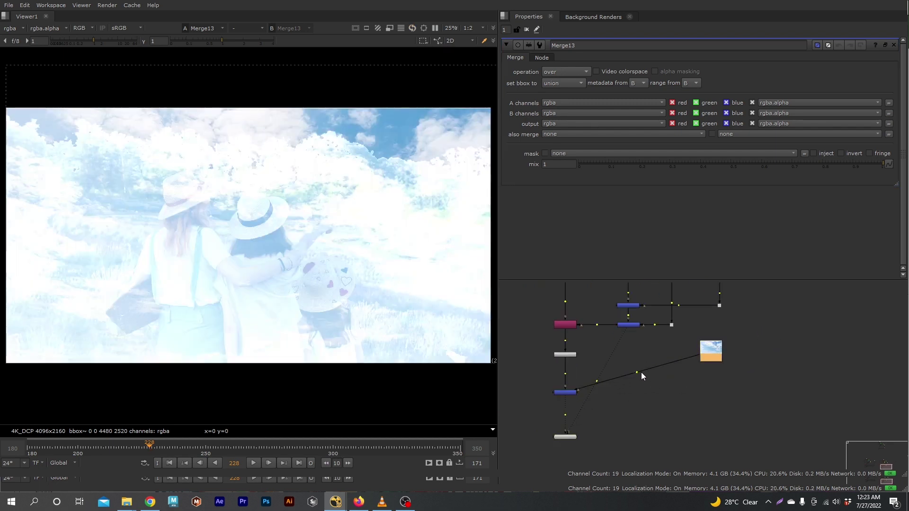
ctrl+drag(638, 376, 714, 399)
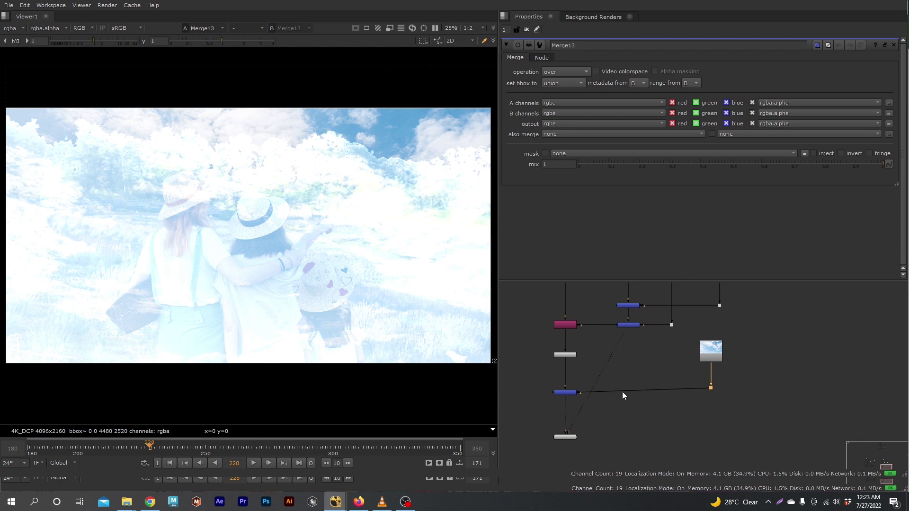
Open the project settings and check the available options for the full size format
scroll(570, 393, up, 4)
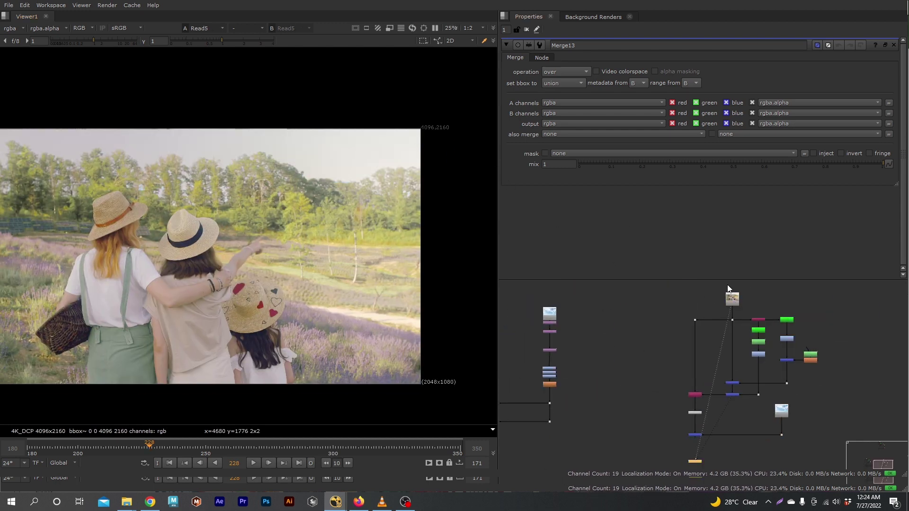
key(s)
scroll(673, 173, down, 3)
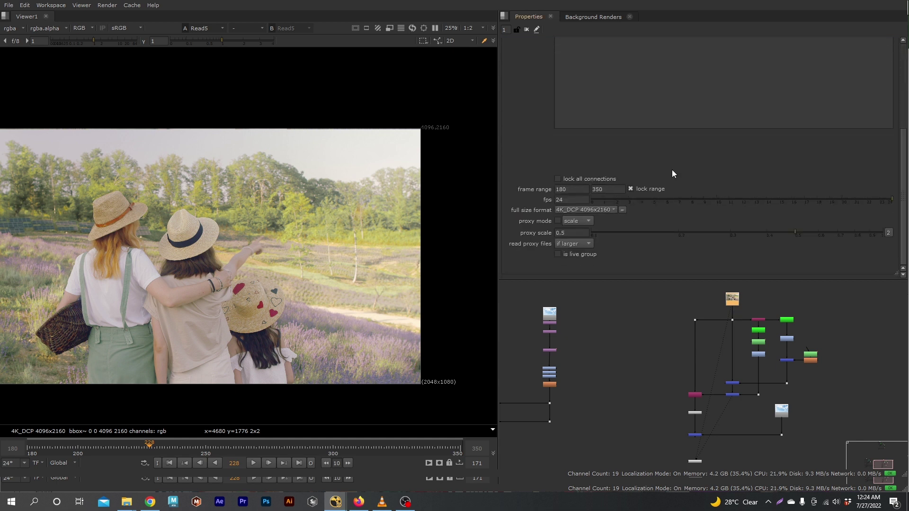
click(600, 211)
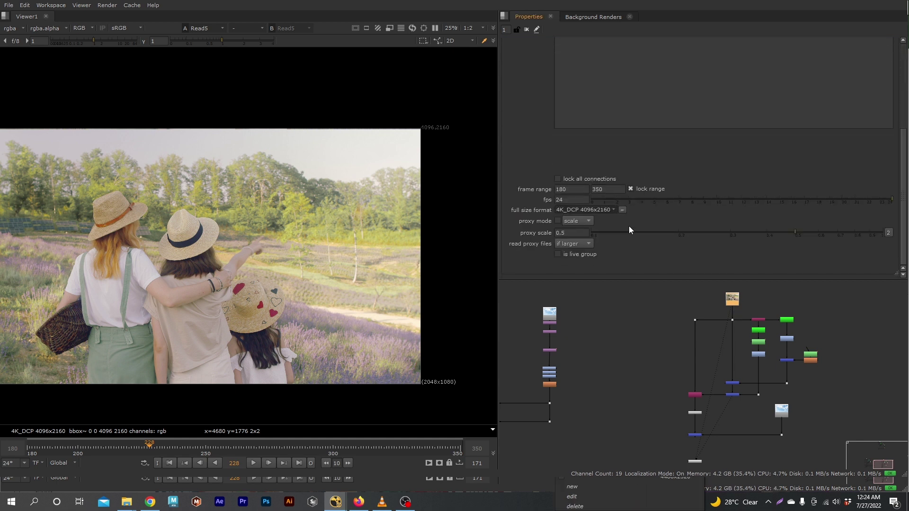
click(676, 336)
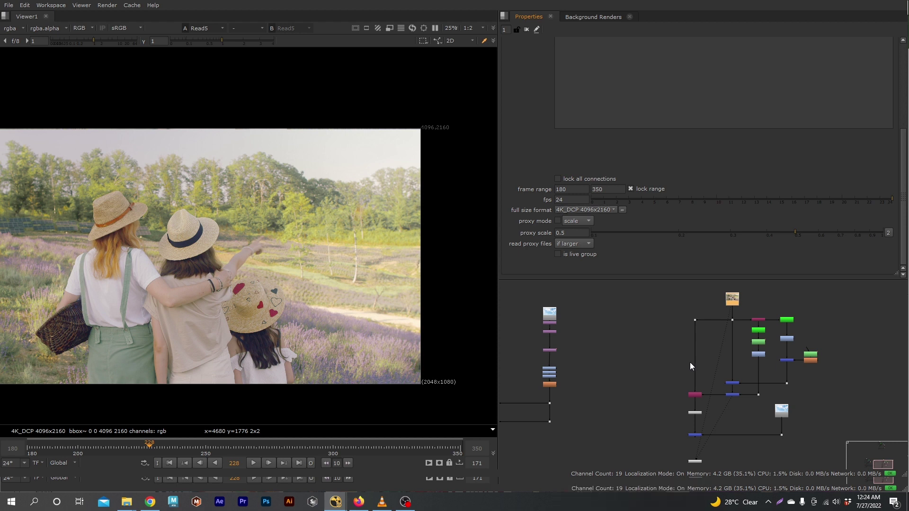
Show the result of the sky Merge in the viewer instead of the source footage
middle_drag(736, 411, 726, 363)
scroll(687, 389, up, 3)
click(685, 384)
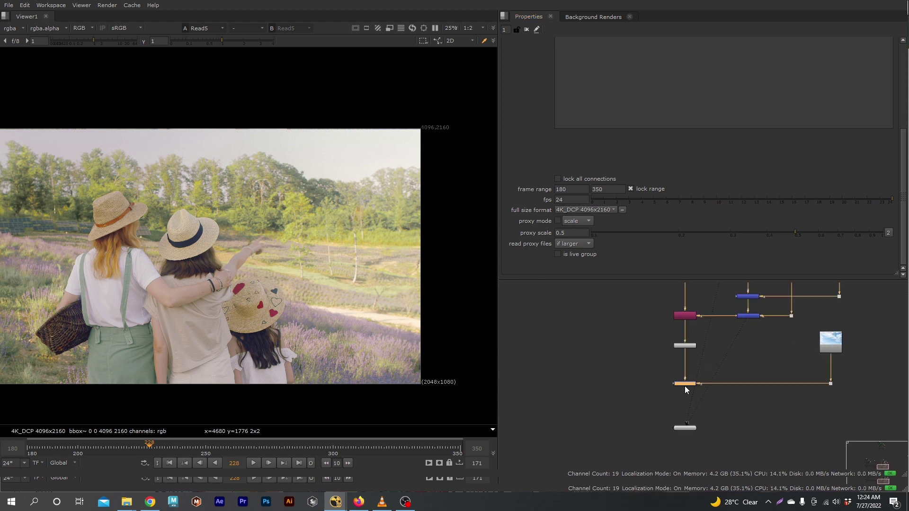
key(1)
click(729, 397)
Add a Reformat node to the root format 4096x2160 and insert it directly below the sky Read, moving both up together
scroll(730, 398, down, 3)
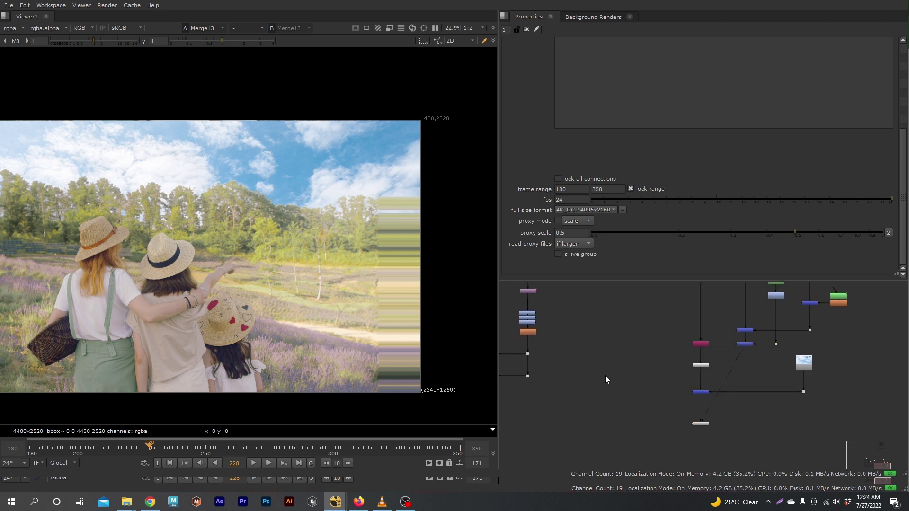
key(shift+r)
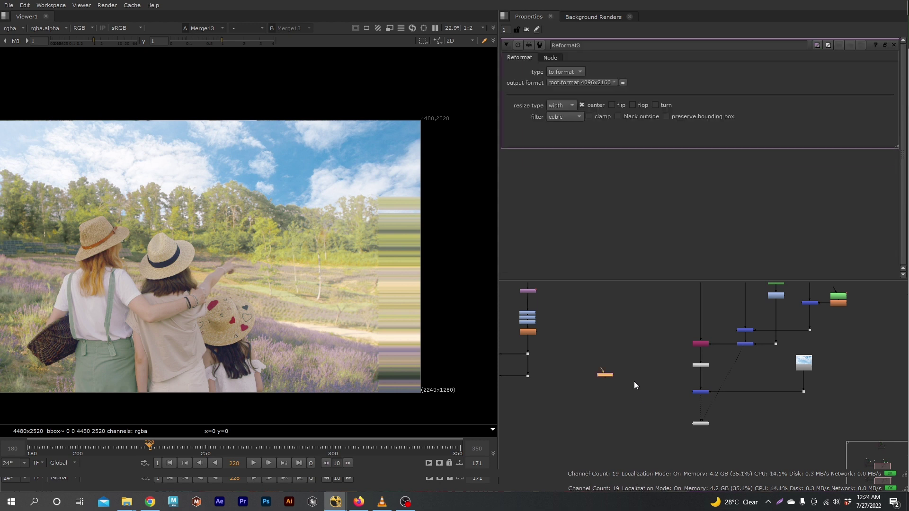
drag(606, 374, 805, 379)
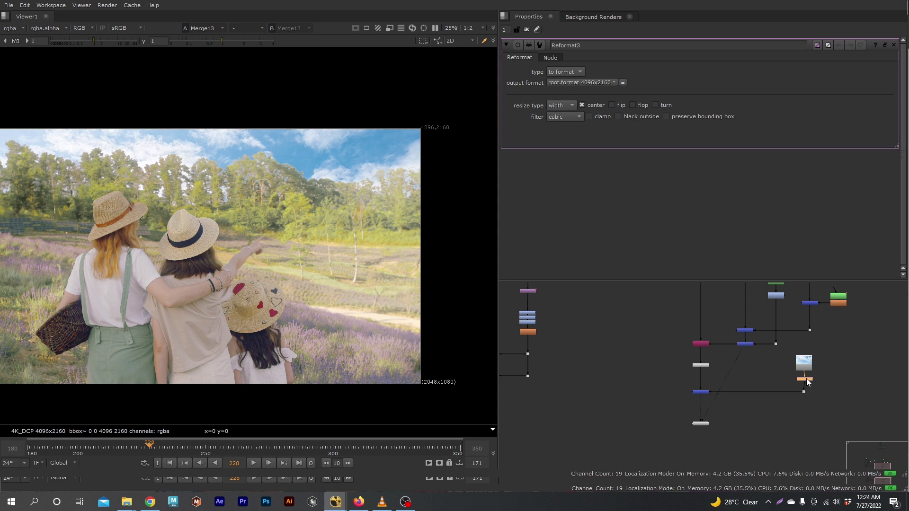
drag(826, 385, 804, 351)
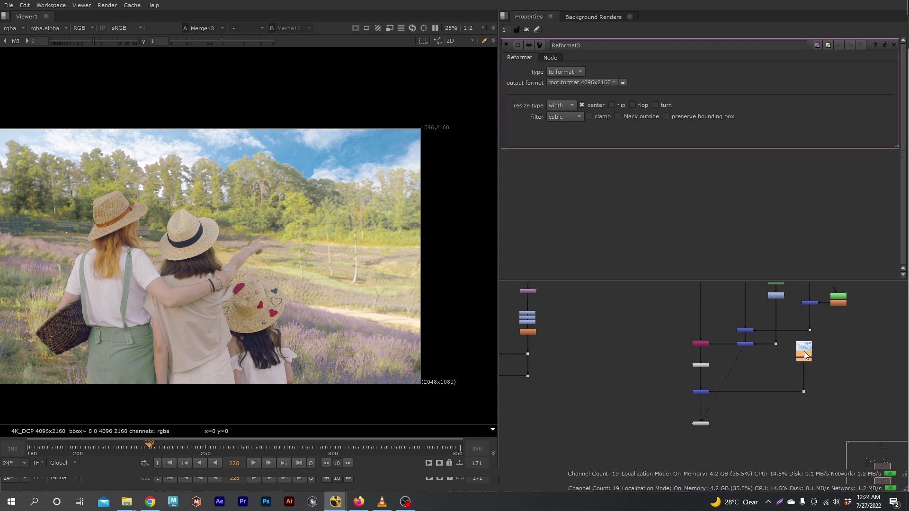
Move the sky Merge and its corner Dot further down, and enlarge the Node Graph pane
scroll(807, 393, up, 2)
drag(832, 415, 598, 383)
drag(655, 392, 655, 406)
scroll(814, 374, up, 3)
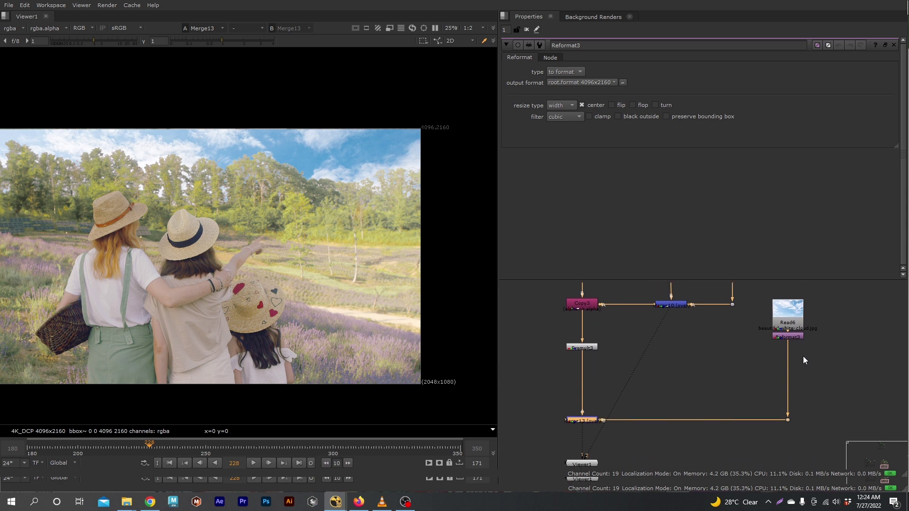
drag(741, 279, 729, 191)
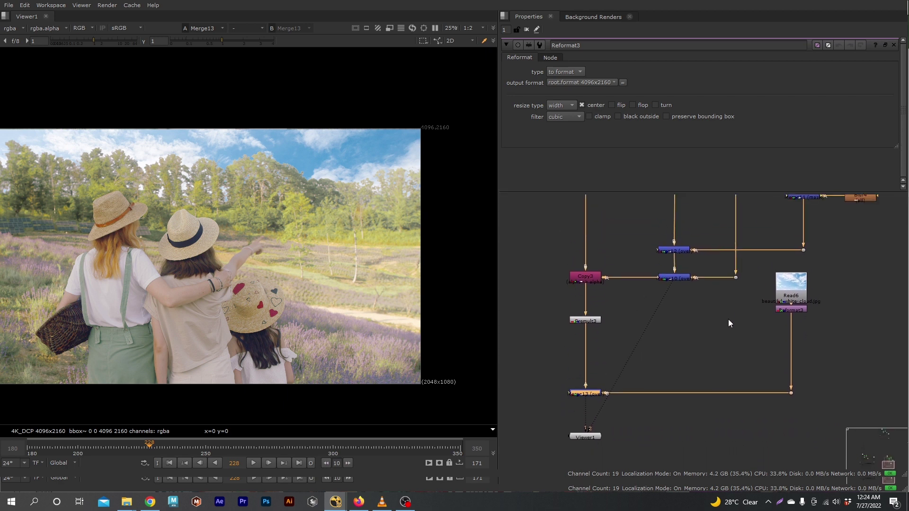
click(833, 350)
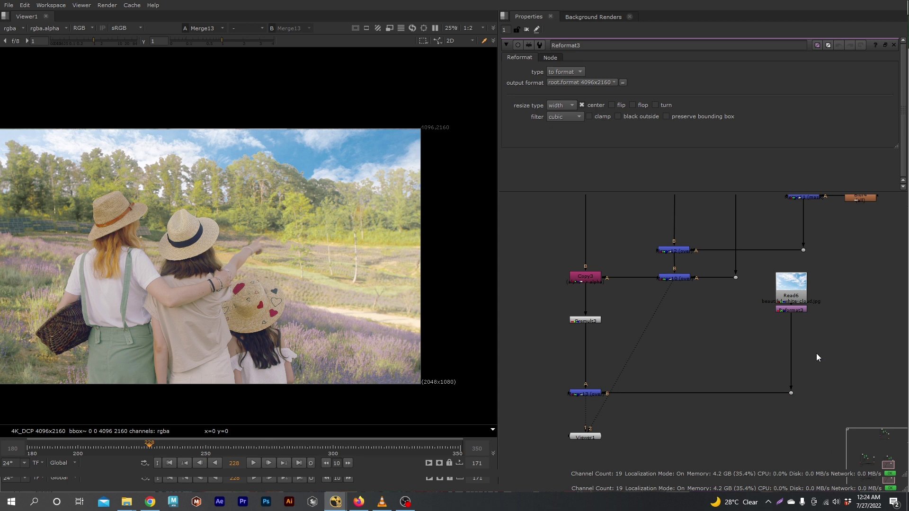
Insert a Transform node below the sky's Reformat and set its scale to 1.3
key(t)
drag(817, 353, 794, 333)
click(794, 333)
click(566, 93)
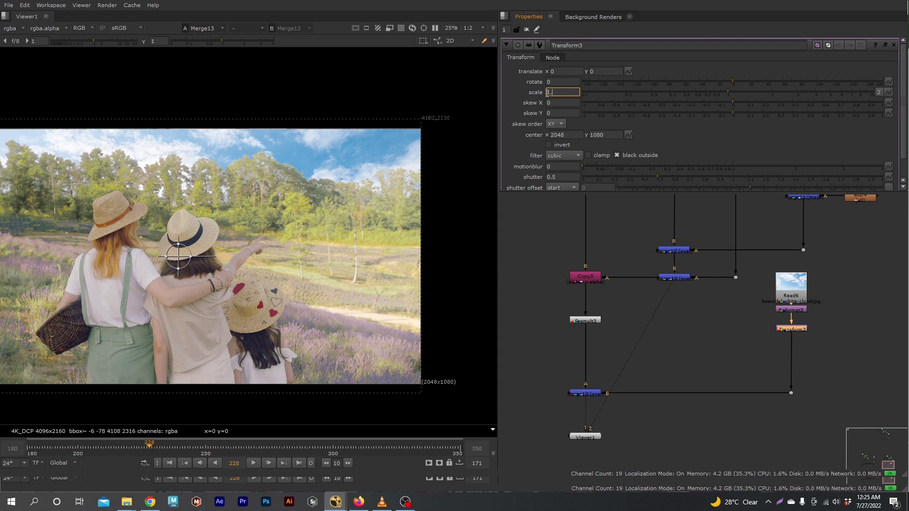
key(Return)
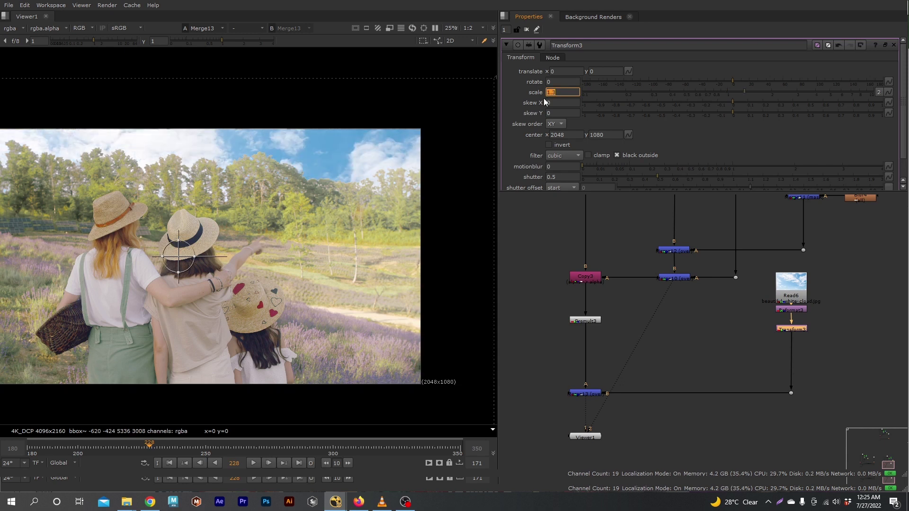
Move the sky up and to the right behind the trees, to a translate of about x 260, y 786
scroll(319, 249, up, 1)
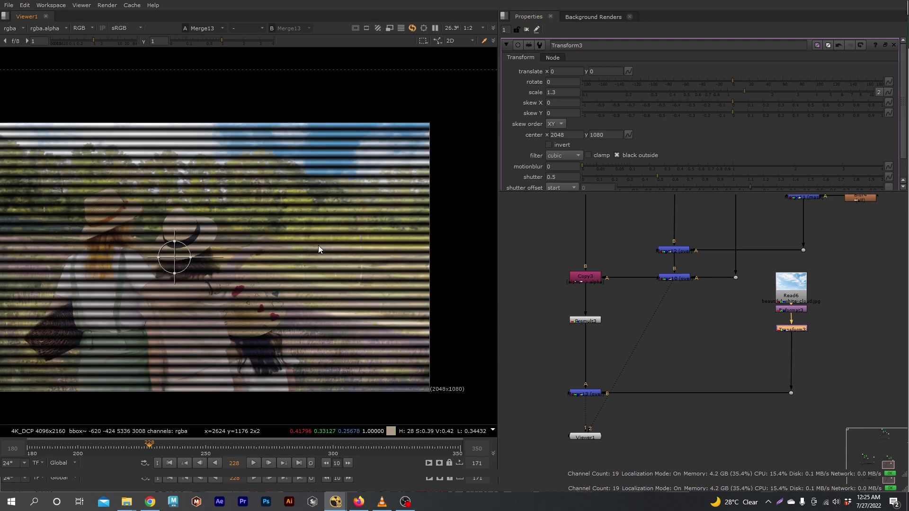
scroll(268, 247, up, 5)
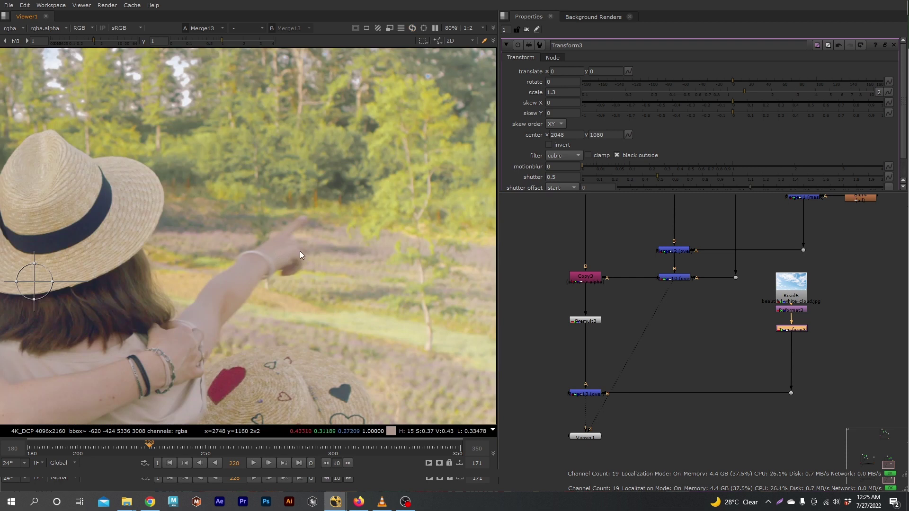
key(f)
drag(250, 233, 268, 143)
key(f)
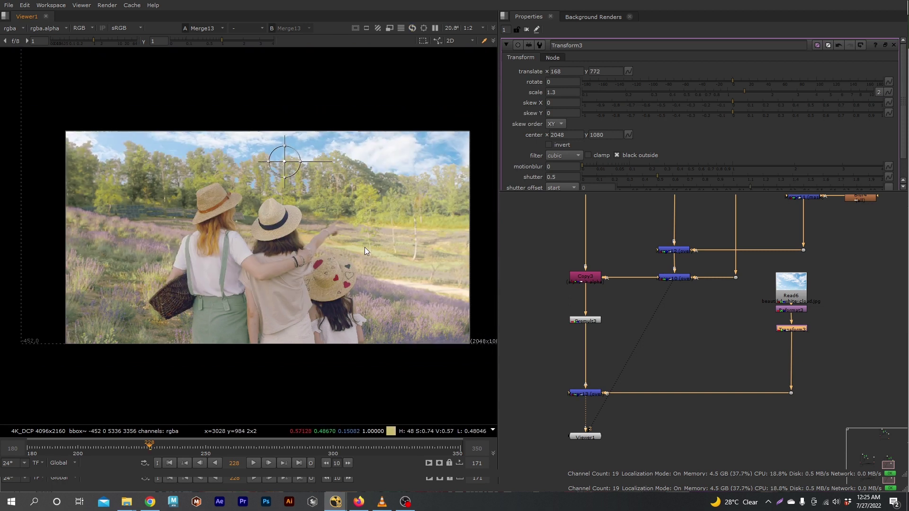
drag(284, 162, 293, 160)
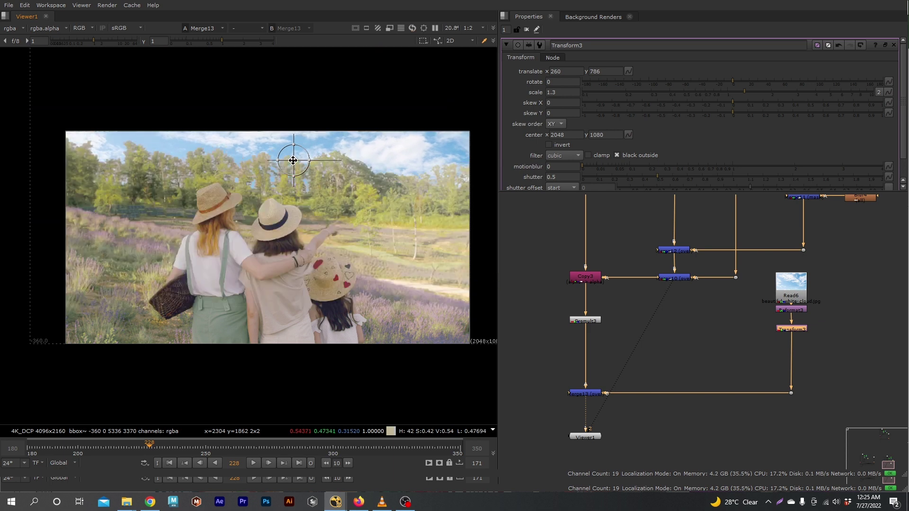
scroll(316, 189, up, 1)
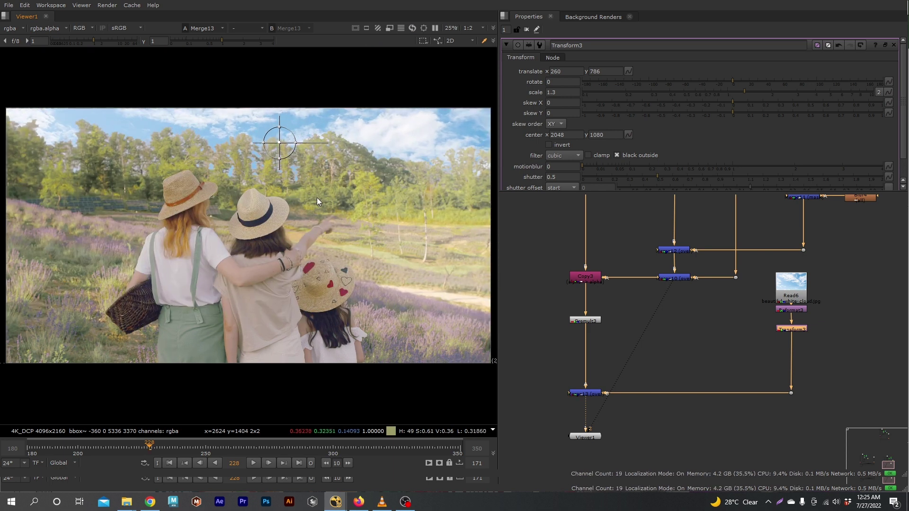
Play the composite from the first frame, then replay it to compare the sky's motion with the footage
click(173, 464)
click(255, 463)
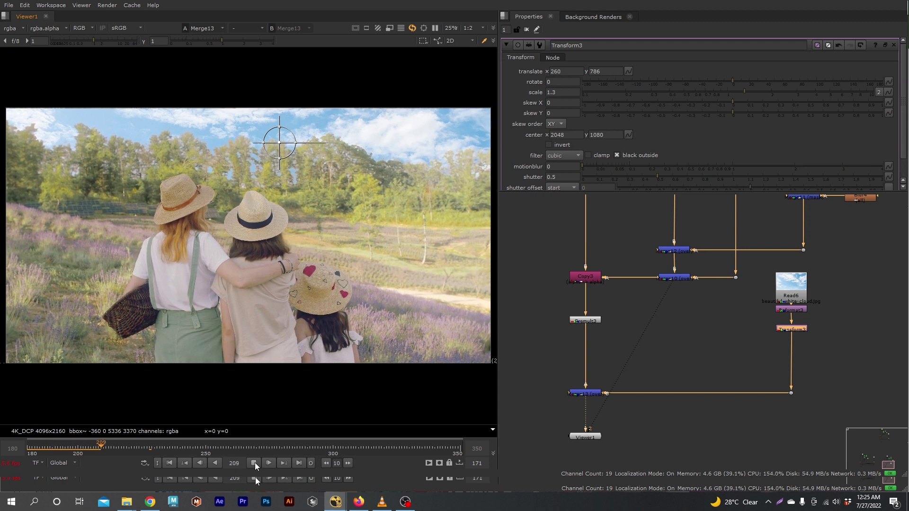
click(255, 464)
click(169, 463)
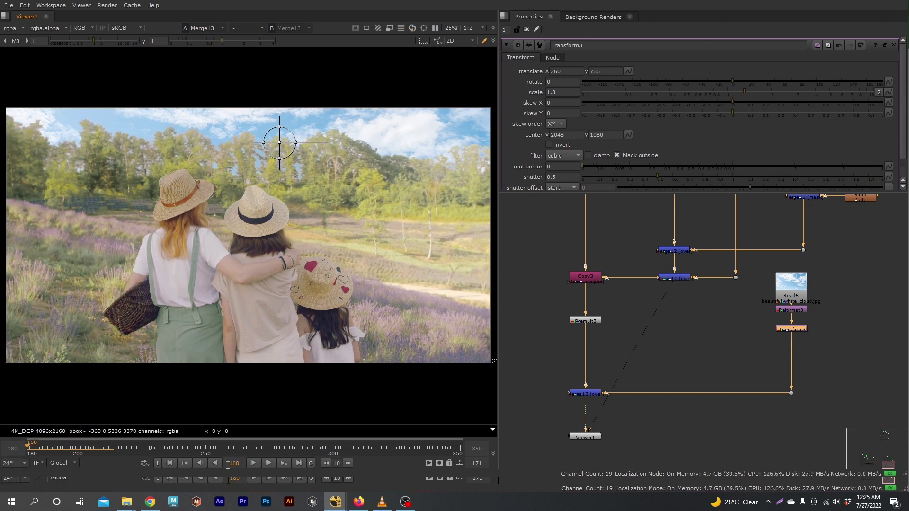
click(253, 464)
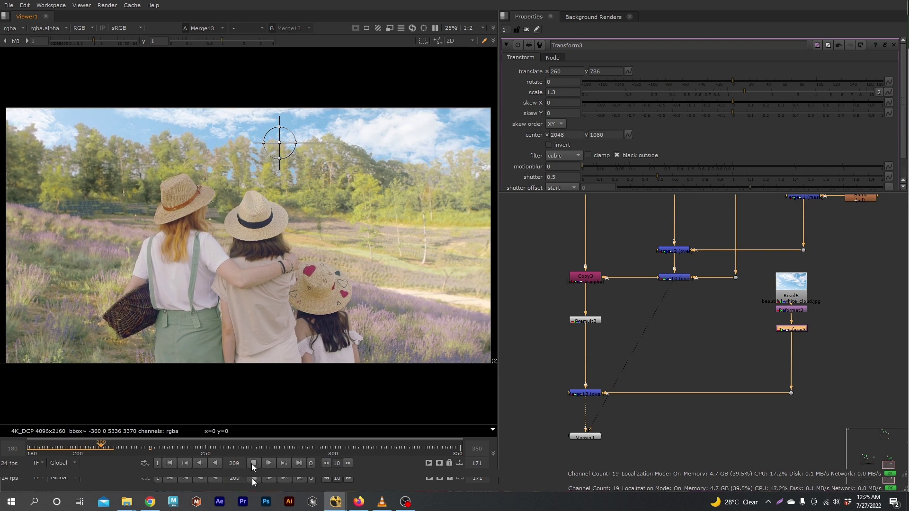
click(253, 464)
Add a Tracker node beside the lavender footage's Read node and connect it to that Read
scroll(663, 369, down, 3)
middle_drag(683, 279, 677, 353)
scroll(635, 281, up, 2)
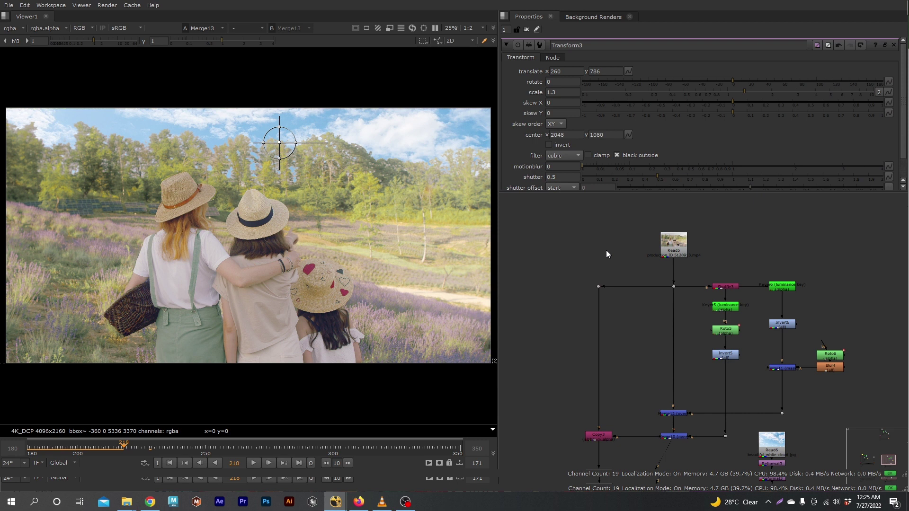
key(Tab)
key(Return)
drag(600, 239, 672, 243)
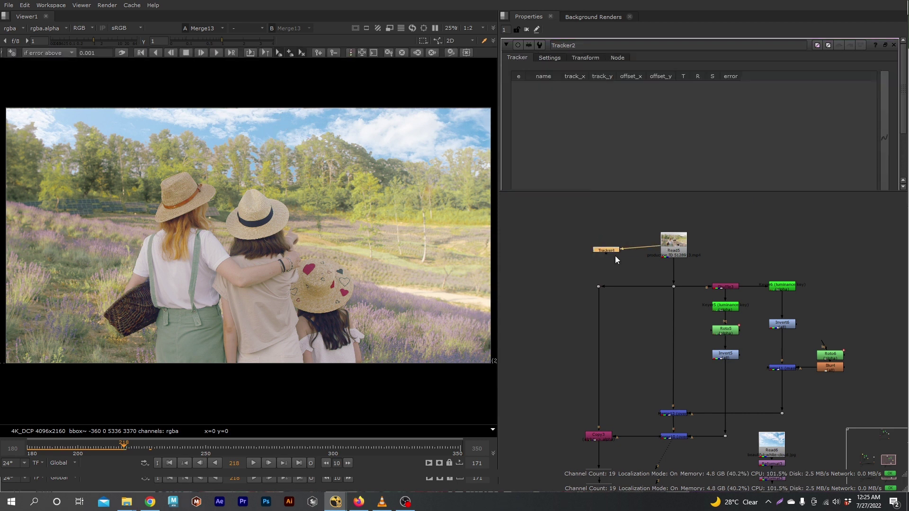
drag(610, 250, 599, 246)
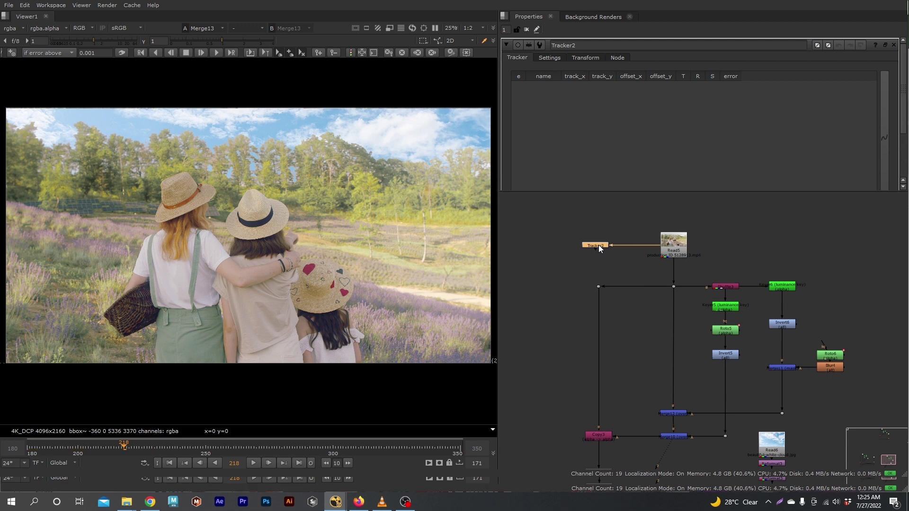
Activate adding track points for the Tracker and go to frame 180, viewing the trees behind the straw hat
click(12, 53)
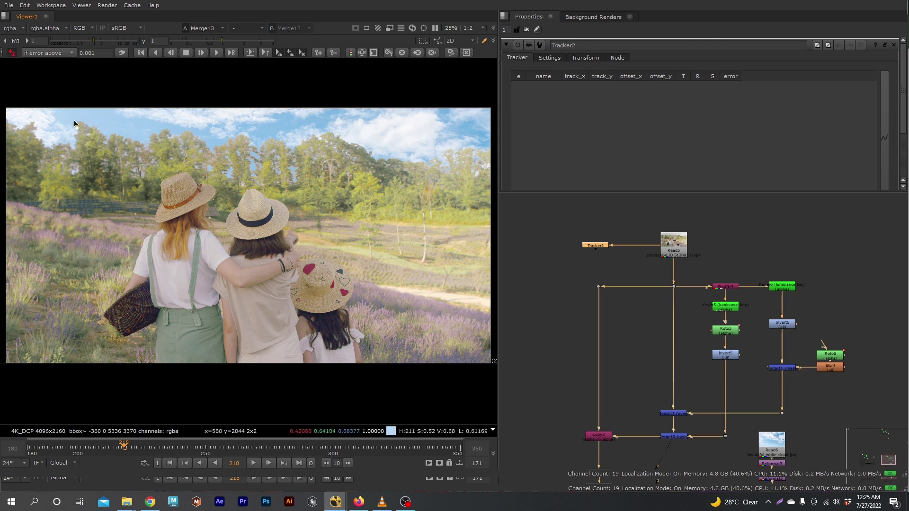
scroll(121, 193, up, 1)
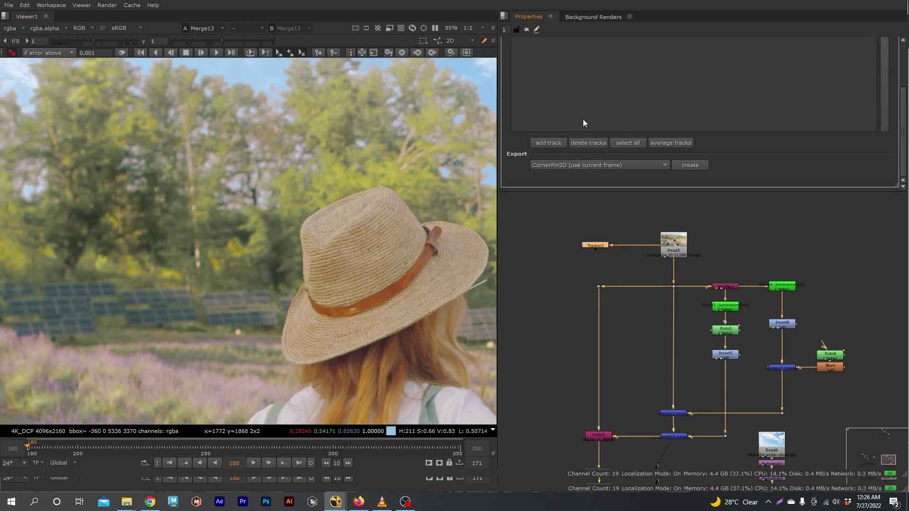
scroll(583, 123, up, 5)
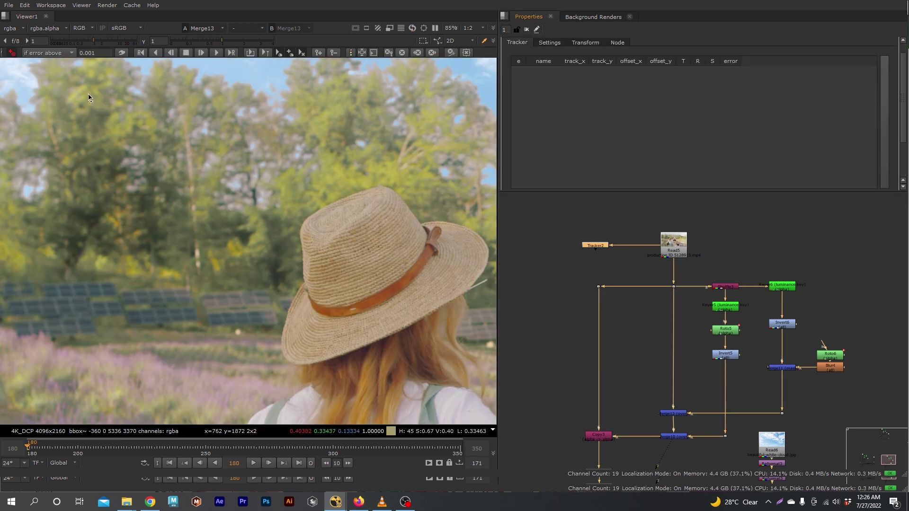
click(12, 53)
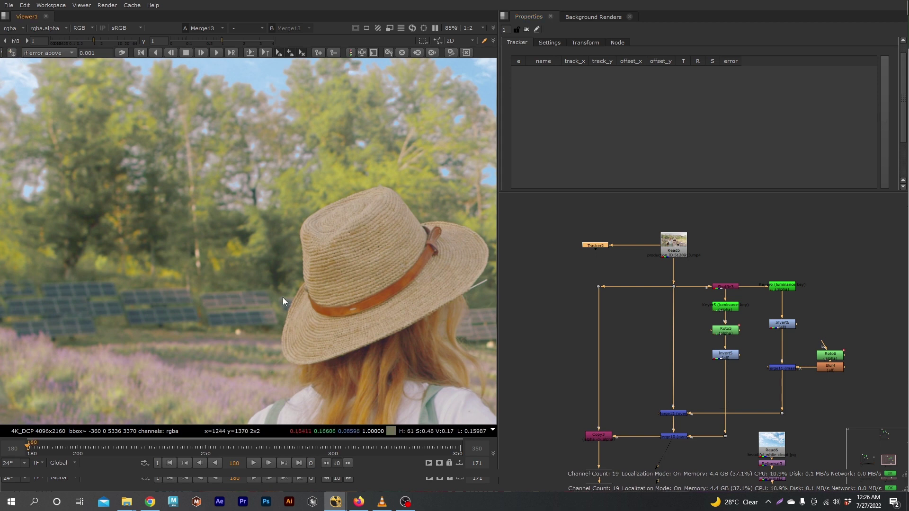
click(12, 53)
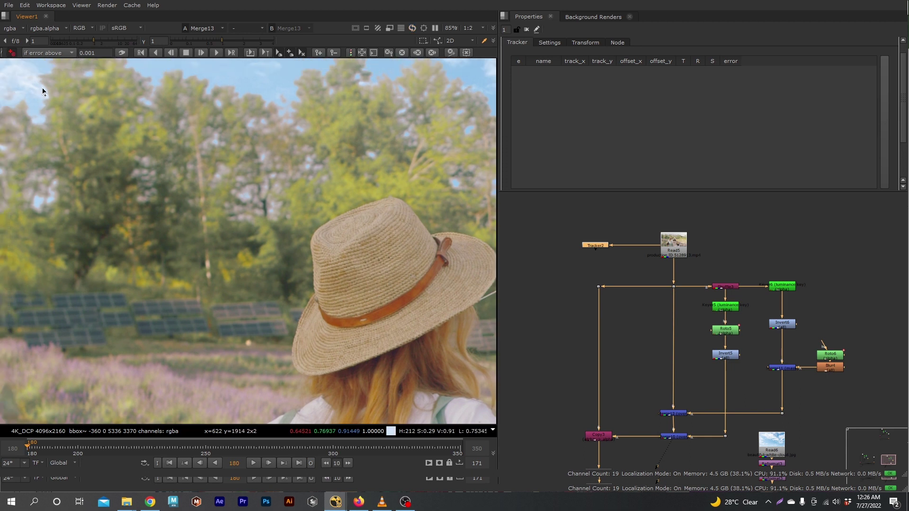
Place a track point on the pale tree trunk beside the hat at about 1033, 1480 and track it forward to frame 350
click(208, 265)
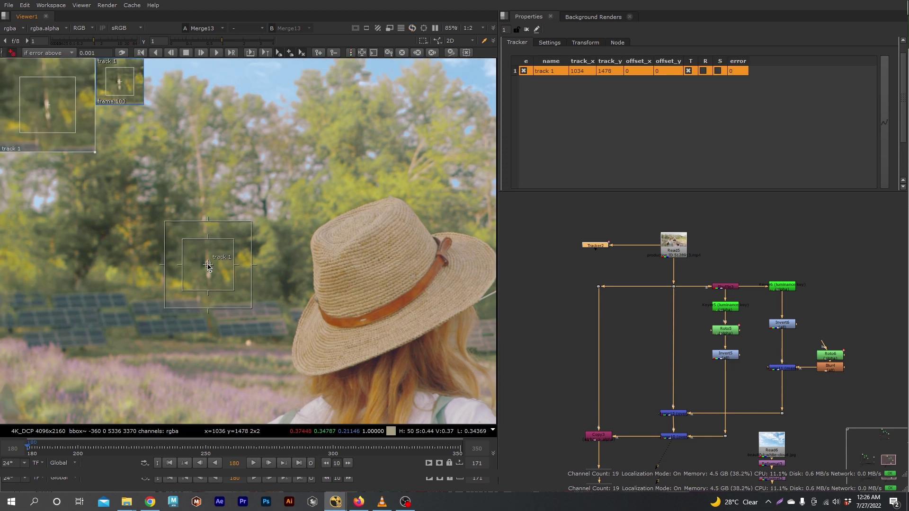
drag(208, 265, 208, 264)
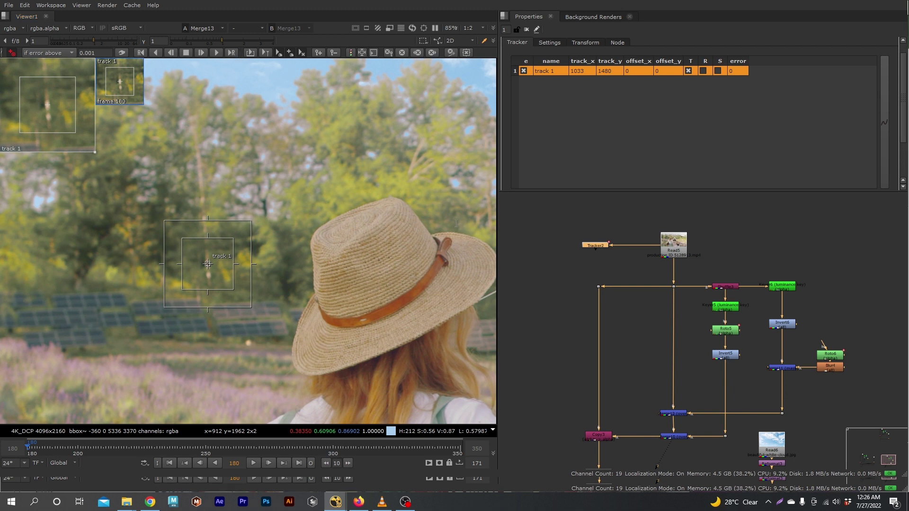
key(v)
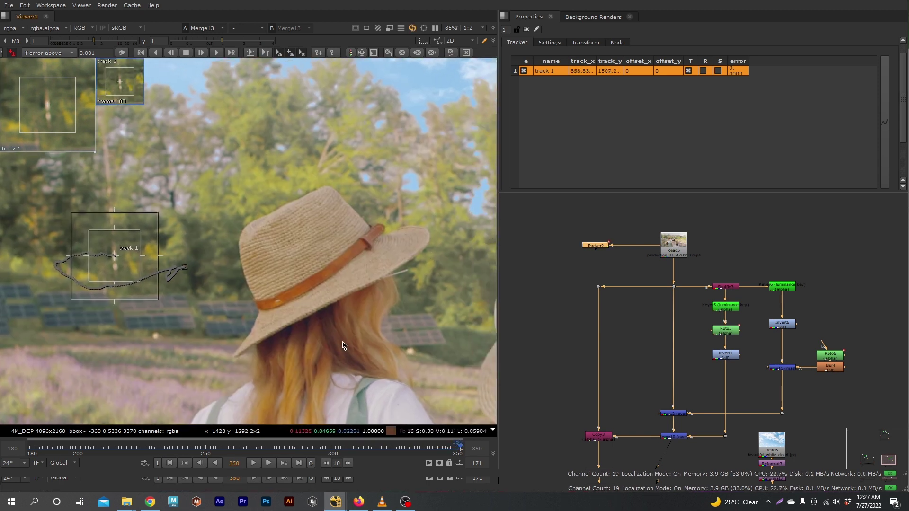
Add a second track point on the white birch trunk at about 3573, 1280 on frame 180
scroll(347, 332, down, 5)
middle_drag(398, 293, 261, 287)
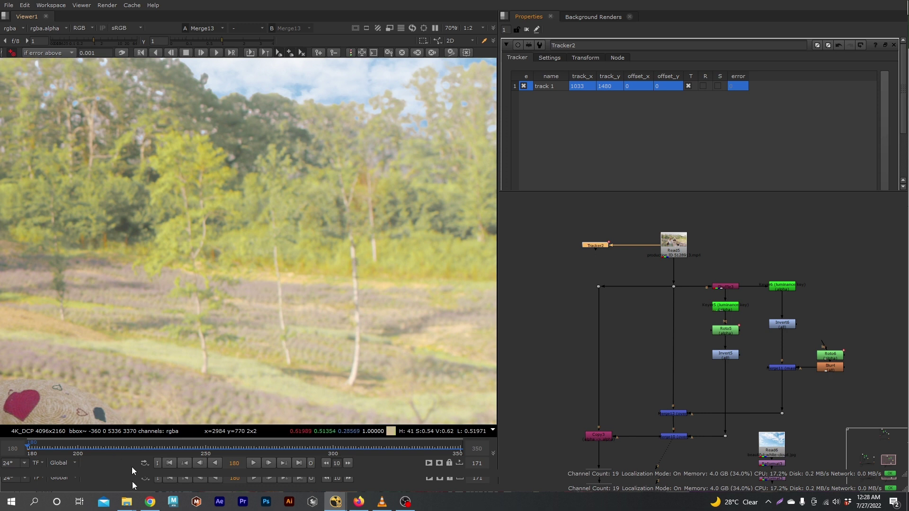
ctrl+alt+click(353, 255)
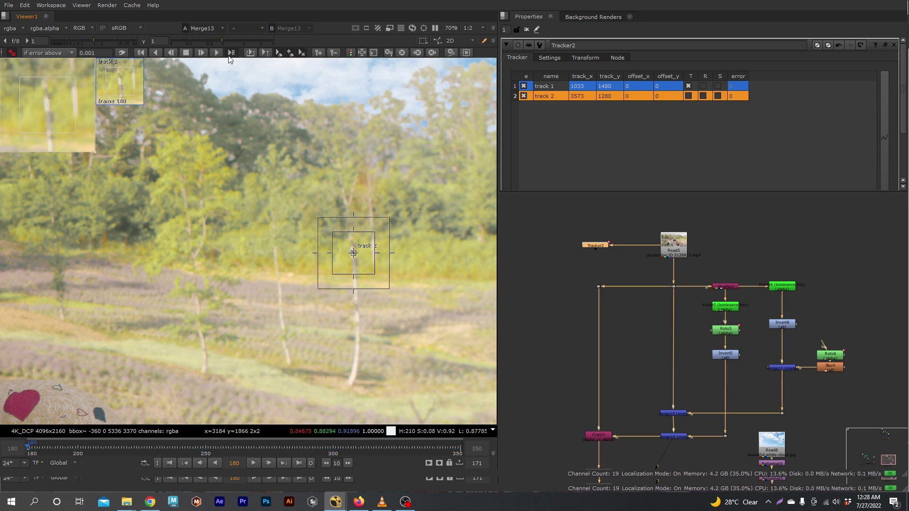
Track the second point forward to frame 350, return to frame 180, and enable translation, rotation and scale for both tracks
key(v)
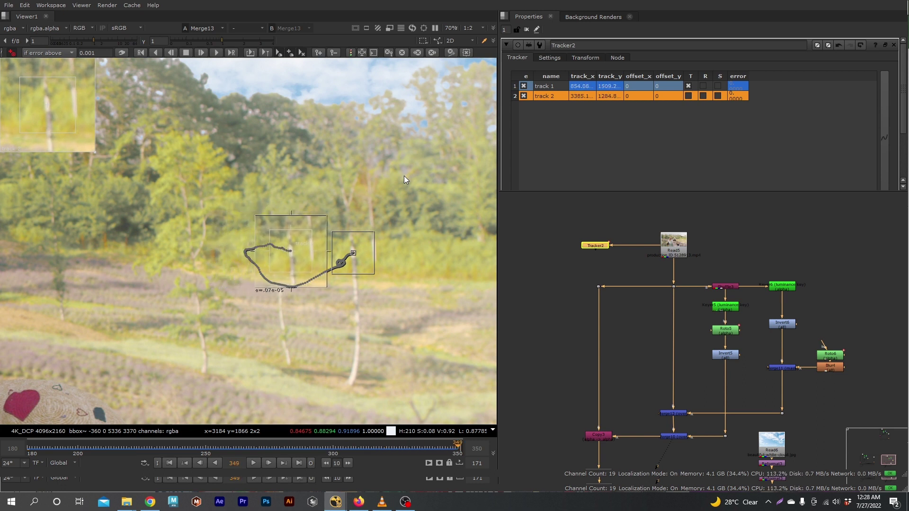
click(170, 465)
click(688, 96)
click(703, 96)
click(704, 87)
click(718, 86)
click(717, 96)
Set the Tracker's reference frame to 180 and export the tracks as a baked match-move Transform
click(592, 58)
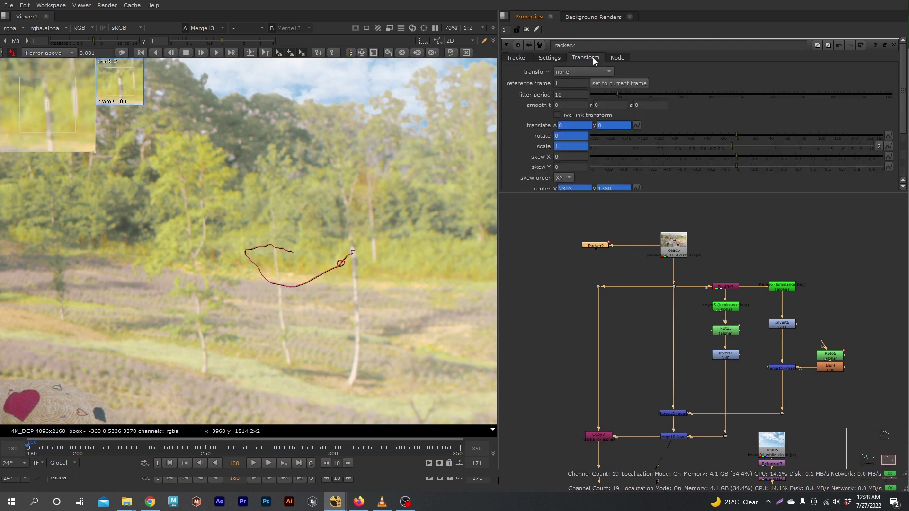
click(609, 83)
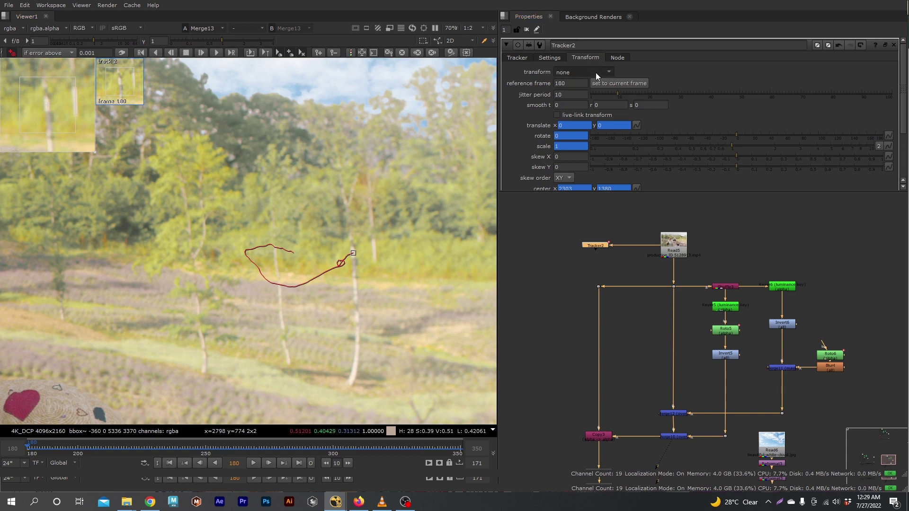
click(518, 57)
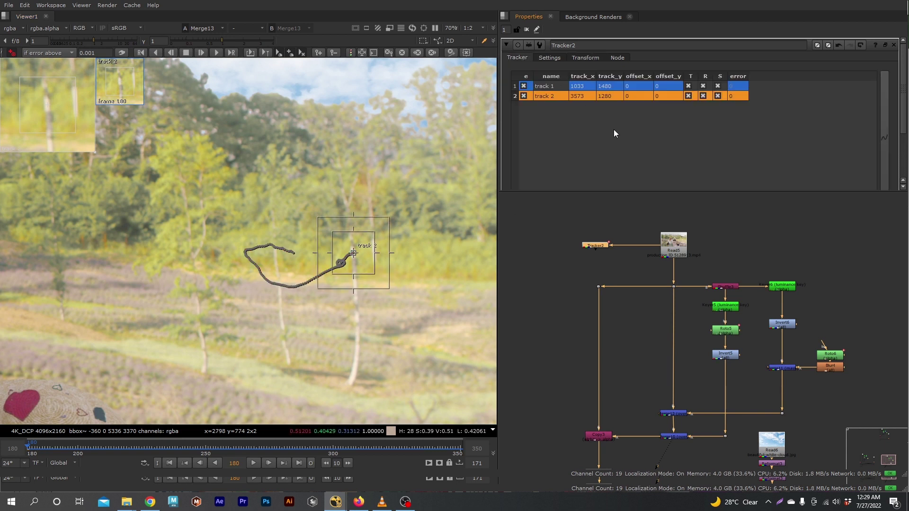
scroll(616, 132, down, 2)
scroll(616, 135, down, 1)
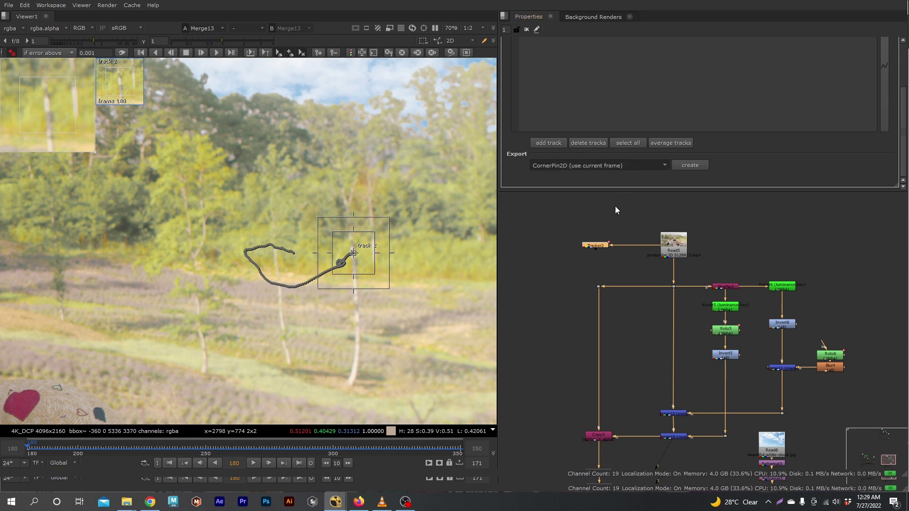
click(619, 235)
click(696, 167)
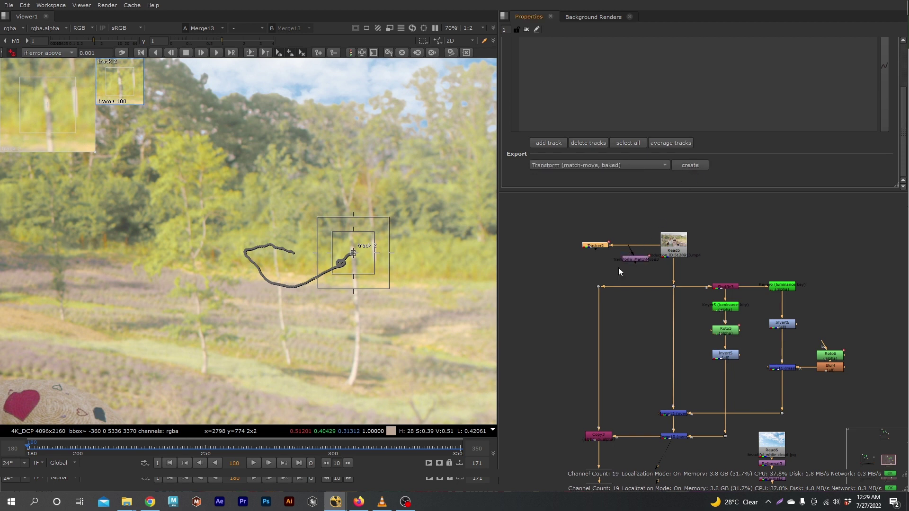
Insert the match-move Transform into the sky branch directly below the sky's existing Transform node
scroll(611, 270, down, 3)
drag(604, 233, 539, 332)
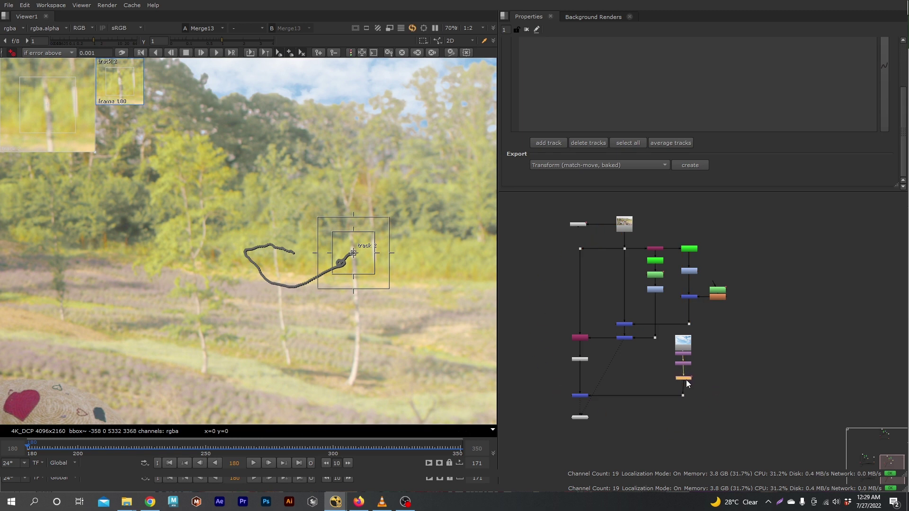
scroll(687, 380, up, 3)
drag(683, 373, 683, 370)
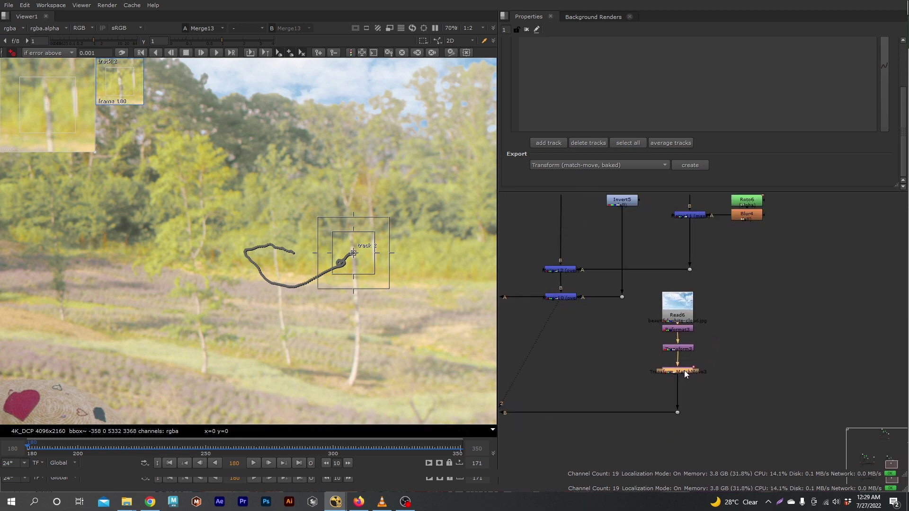
middle_drag(734, 365, 738, 365)
Fit the full frame in the Viewer, close the open node properties, and play the composite to check the sky's movement
key(f)
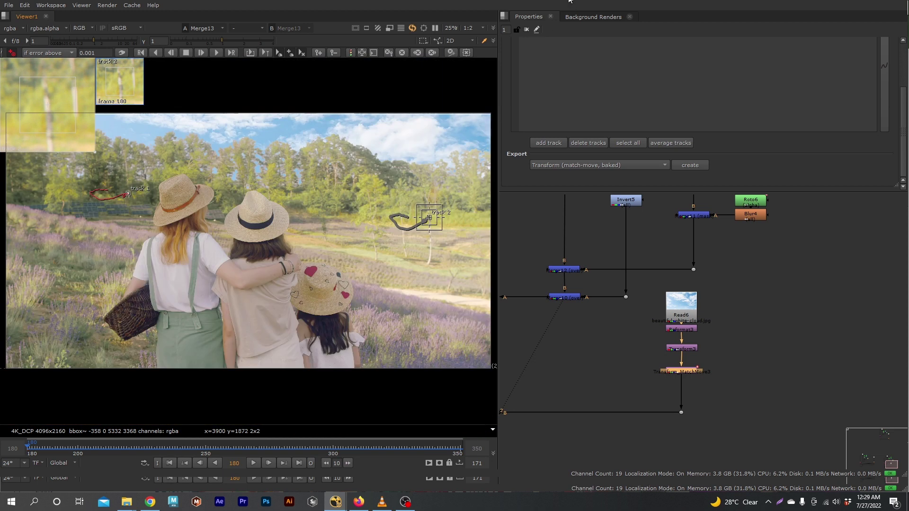
click(527, 29)
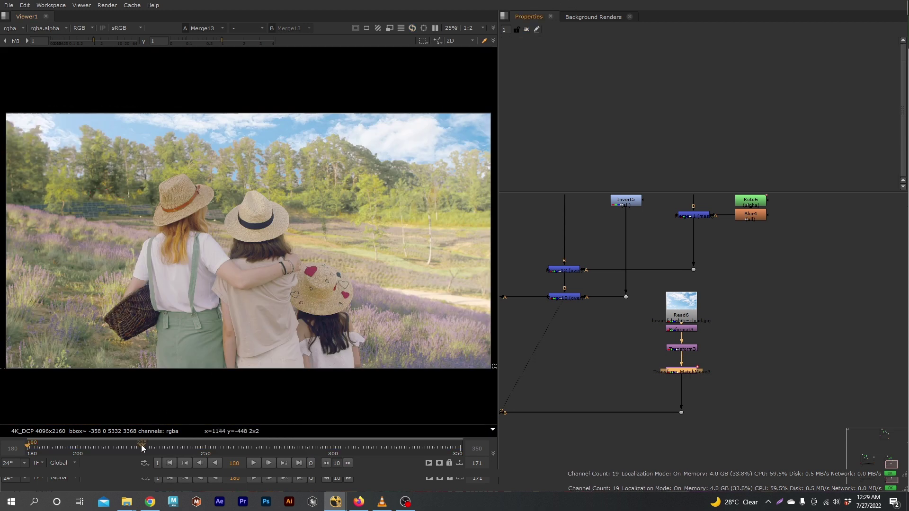
click(252, 464)
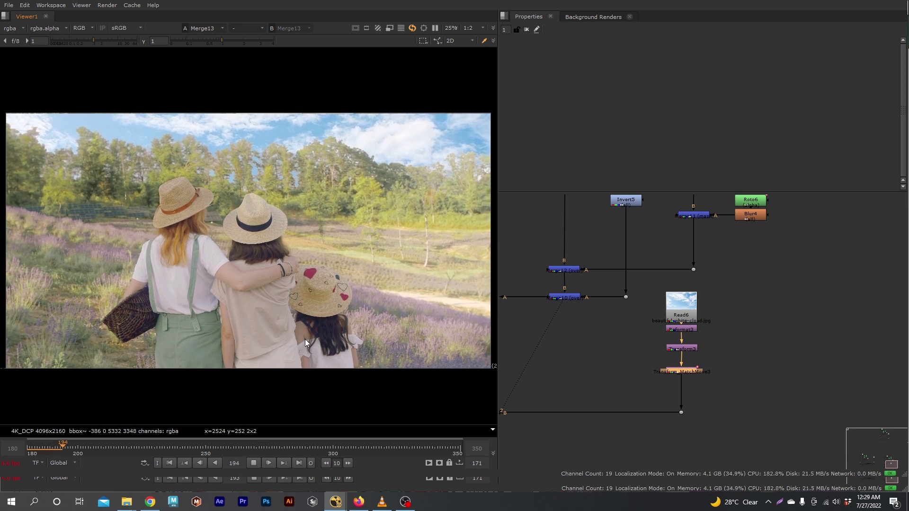
scroll(712, 365, up, 2)
middle_drag(699, 363, 822, 347)
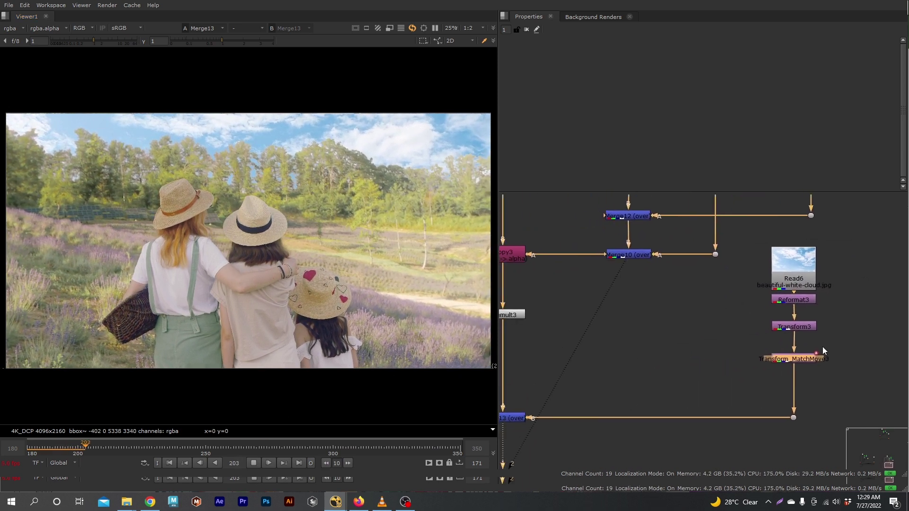
scroll(834, 346, down, 1)
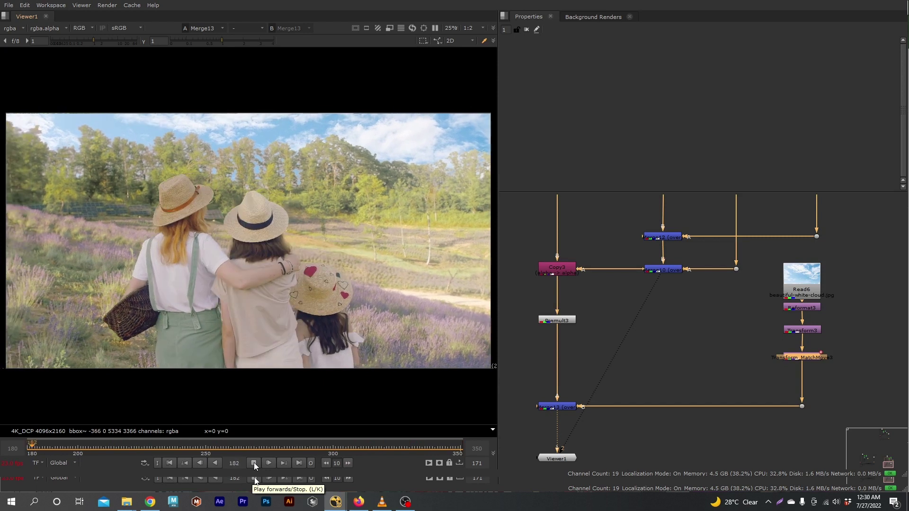
Move the match-move node closer to the Transform above it and insert a Grade node below it in the sky branch
middle_drag(816, 376, 793, 388)
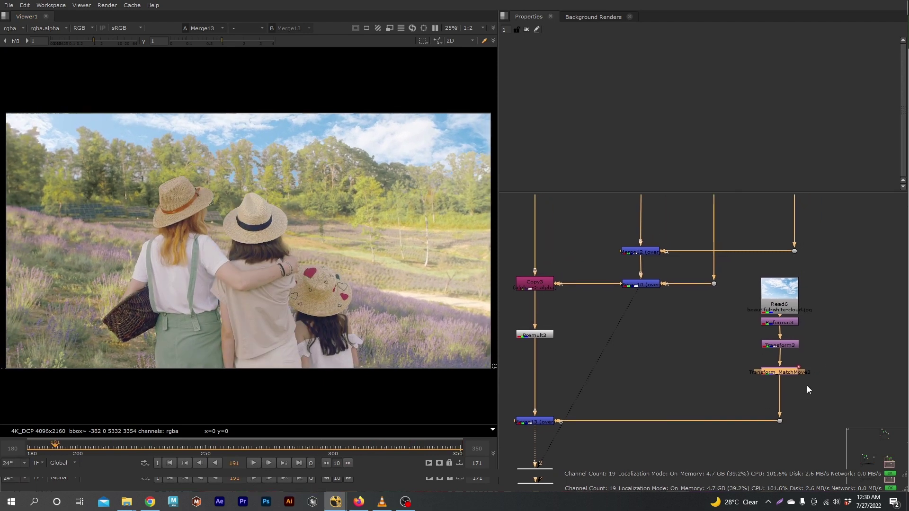
scroll(795, 373, up, 2)
drag(792, 369, 793, 353)
click(800, 376)
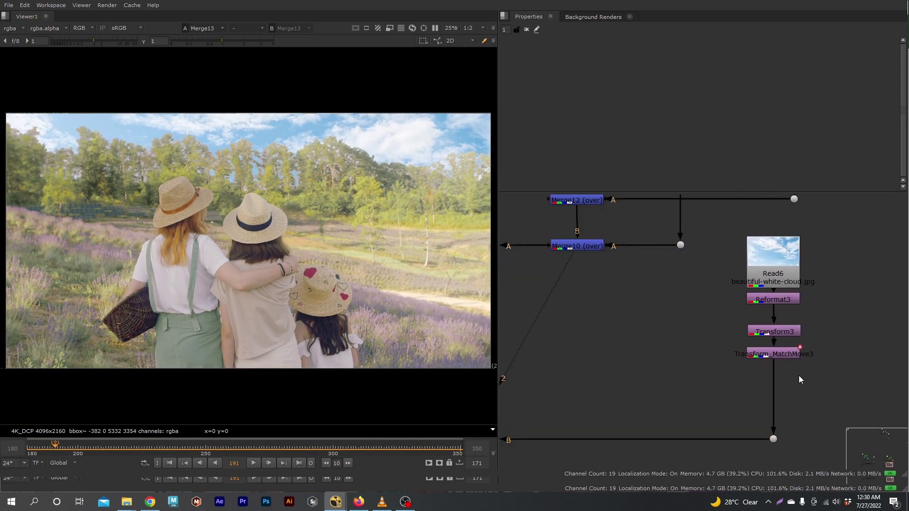
key(g)
drag(800, 377, 779, 382)
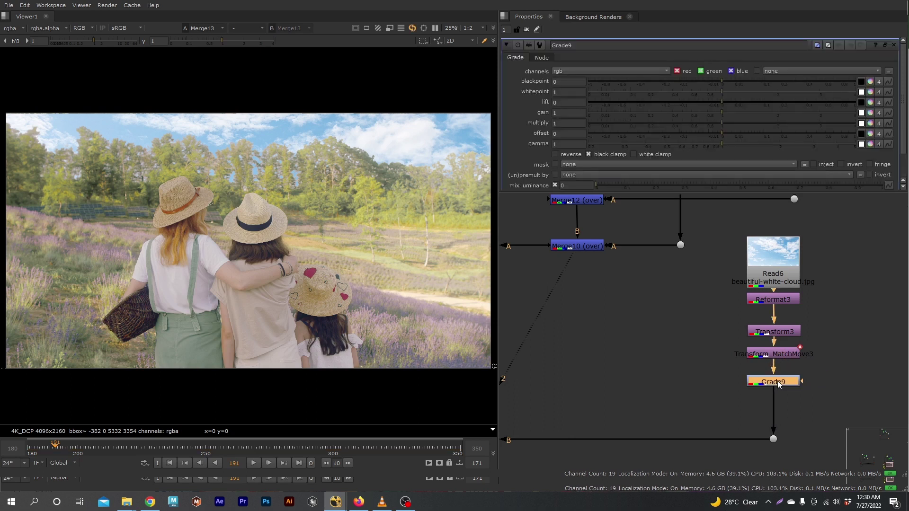
click(675, 382)
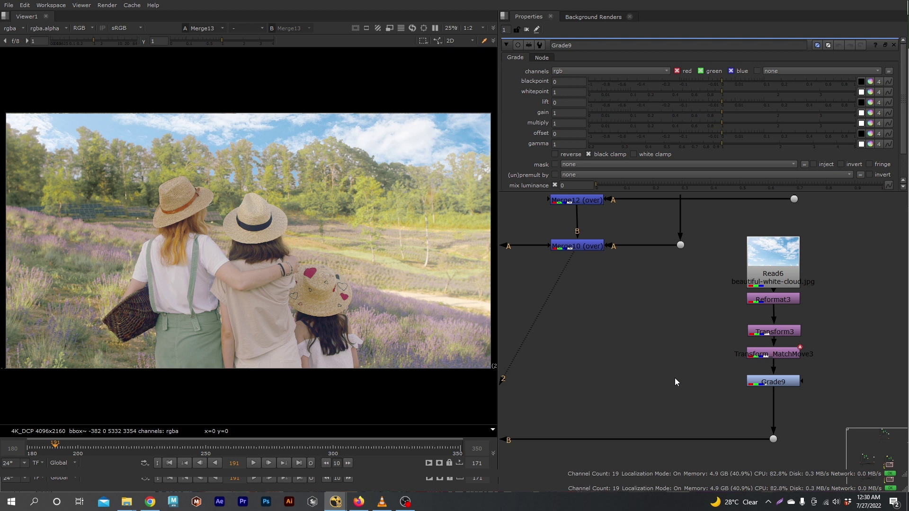
key(g)
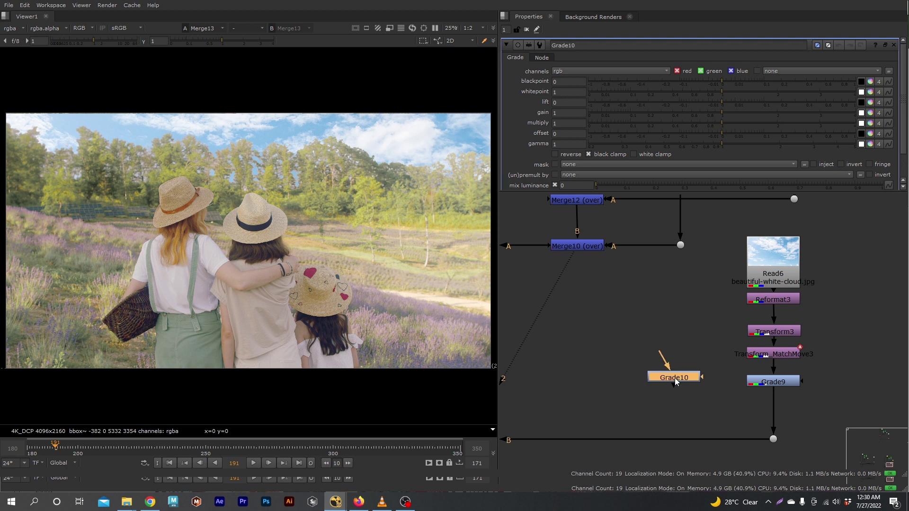
key(Delete)
Sample the sky Grade's blackpoint from the child's dark hair just under the brim of the heart-patterned hat
double_click(763, 383)
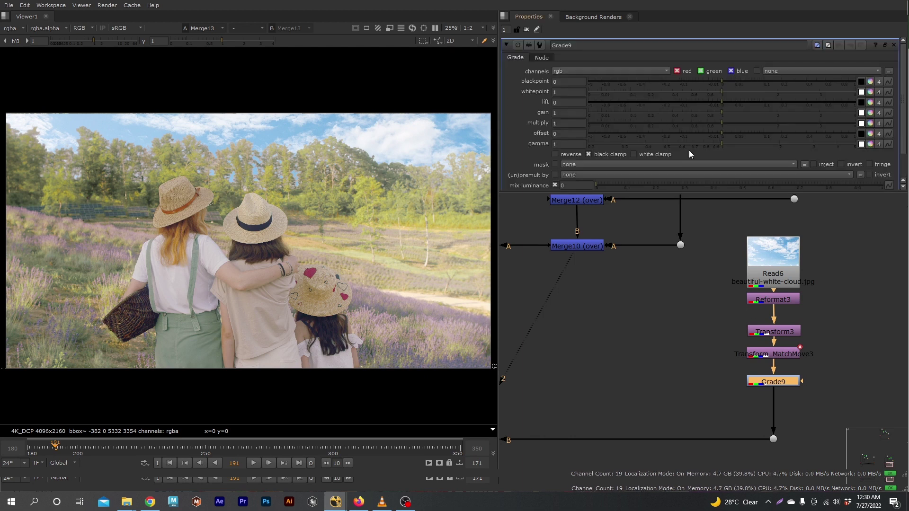
click(862, 83)
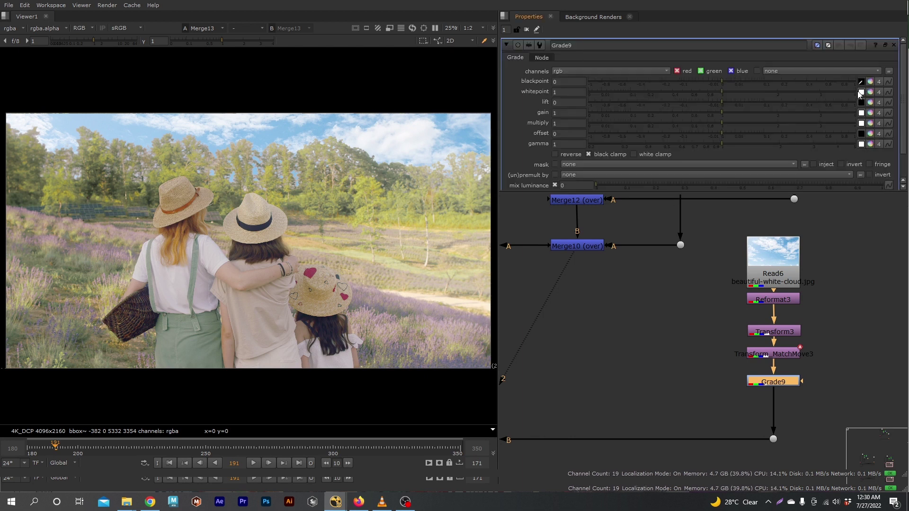
scroll(294, 307, up, 1)
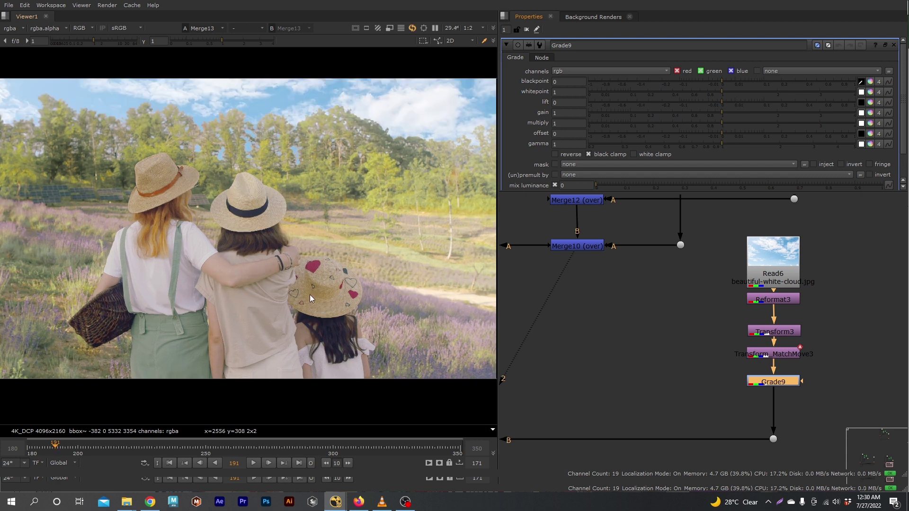
scroll(310, 294, up, 6)
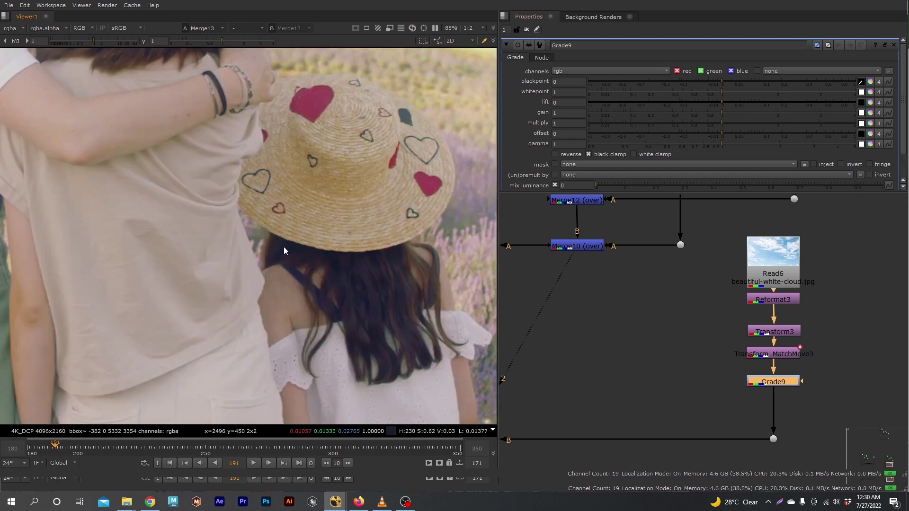
ctrl+shift+drag(284, 247, 288, 248)
scroll(303, 293, down, 3)
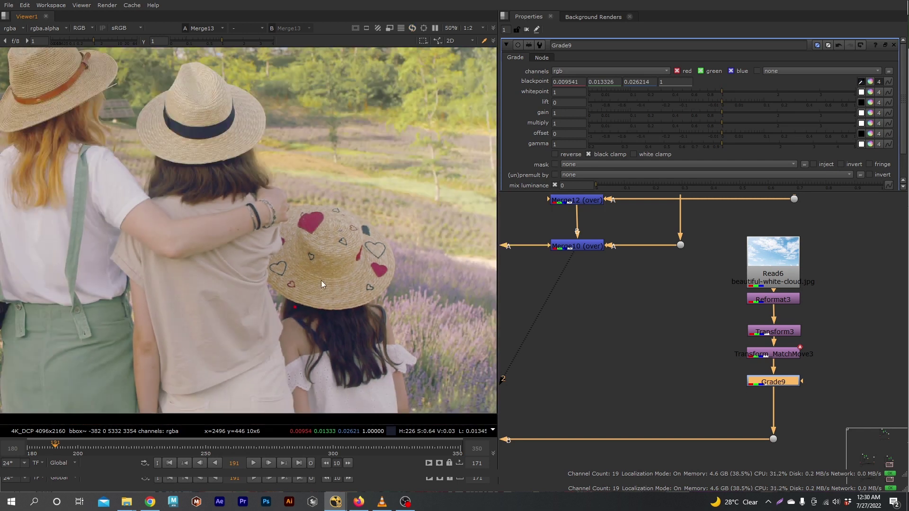
scroll(315, 284, down, 4)
Sample the sky Grade's whitepoint from the white shirt of the woman with the basket
click(861, 93)
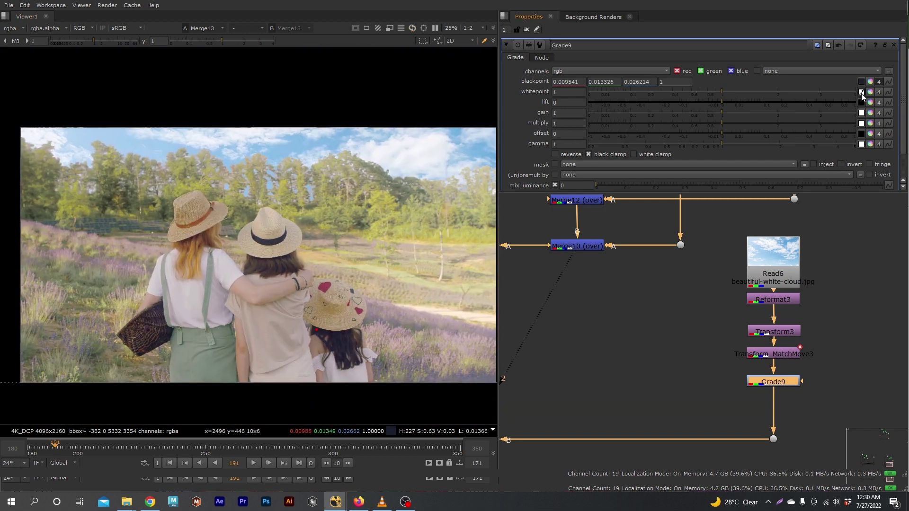
scroll(189, 299, up, 2)
ctrl+click(189, 291)
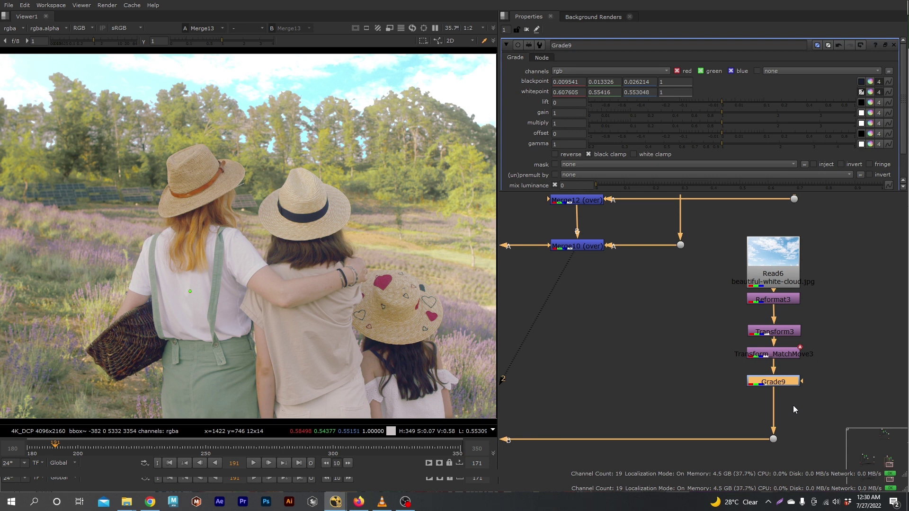
Add a second Grade below the first with gain 0.77, green gain 0.83 and gamma 0.91
key(g)
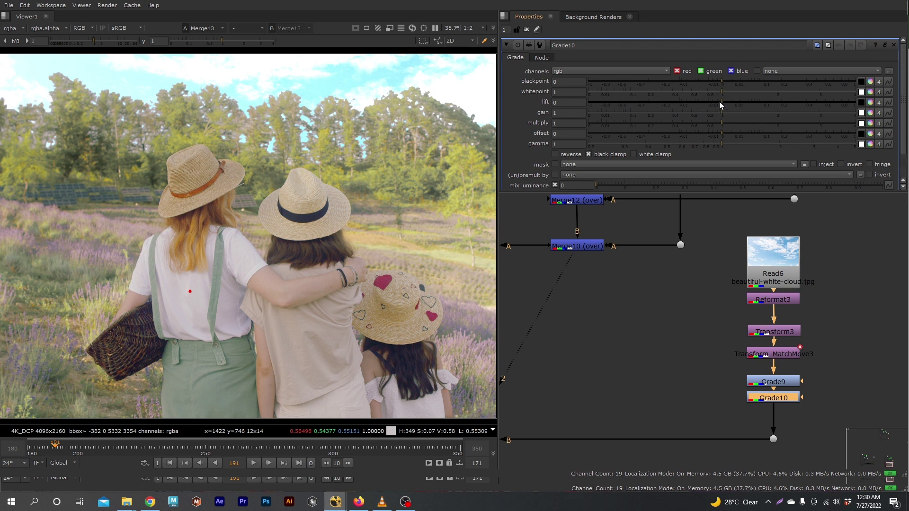
drag(717, 112, 706, 115)
key(minus)
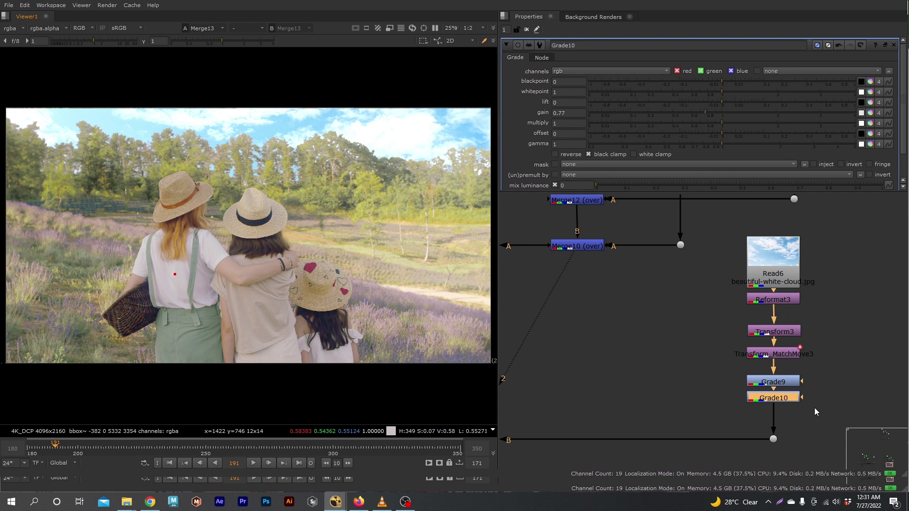
mouse_move(718, 144)
mouse_down()
mouse_move(706, 146)
mouse_move(714, 147)
mouse_up()
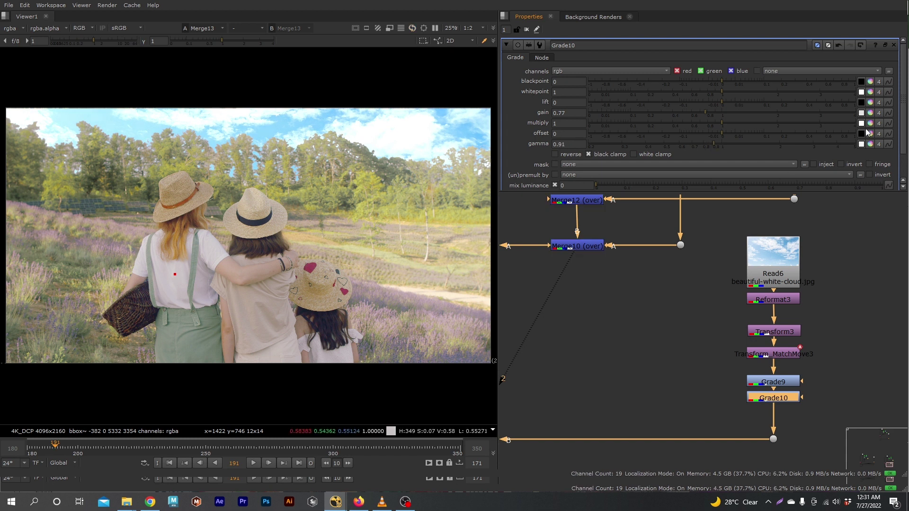
click(870, 113)
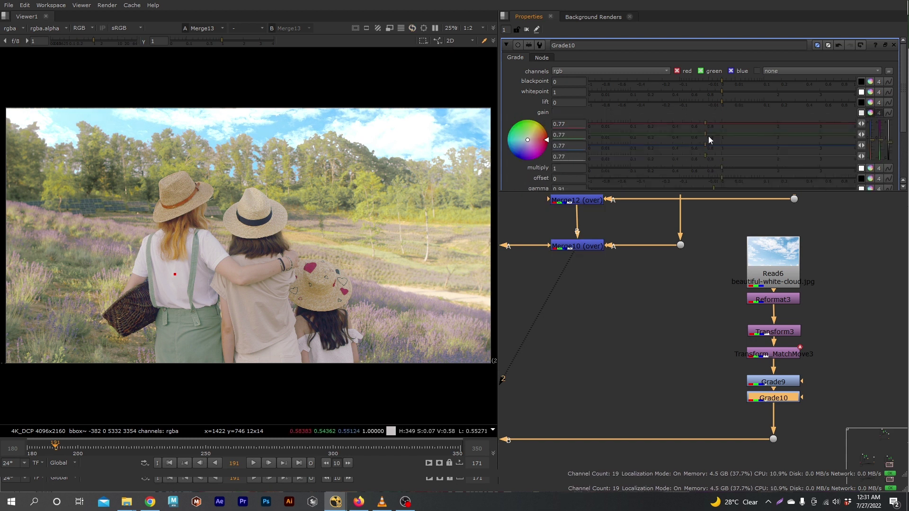
drag(707, 135, 711, 134)
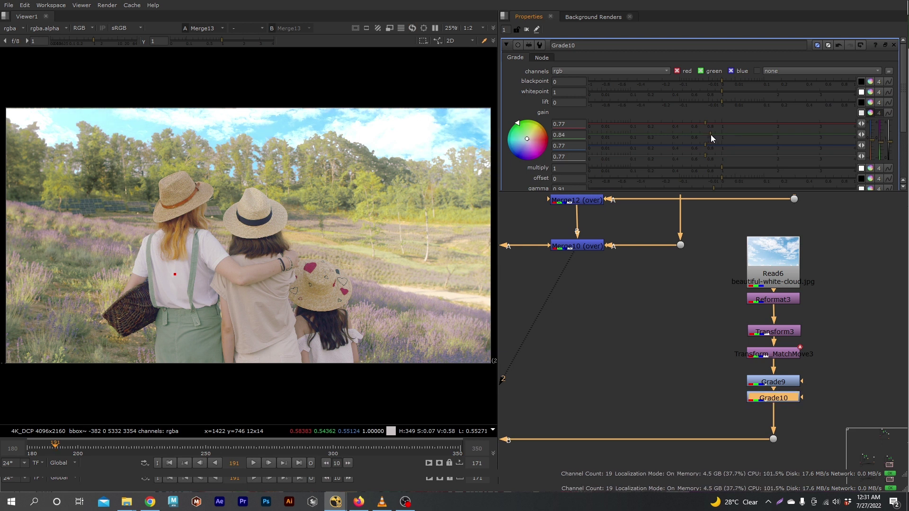
Toggle both sky Grade nodes off and on together to compare the sky with and without the correction
drag(720, 367, 810, 408)
key(d)
key(d)
key(d)
key(d)
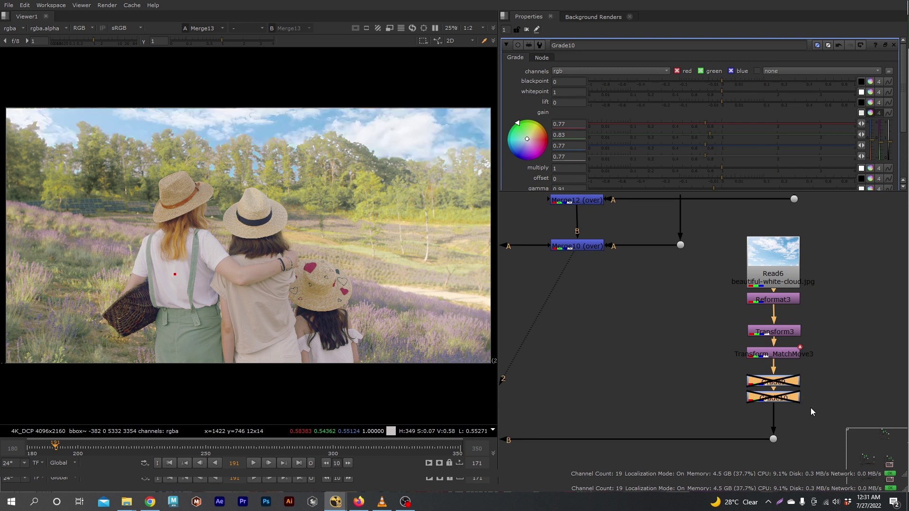
key(d)
scroll(806, 389, down, 1)
key(d)
key(d)
key(d)
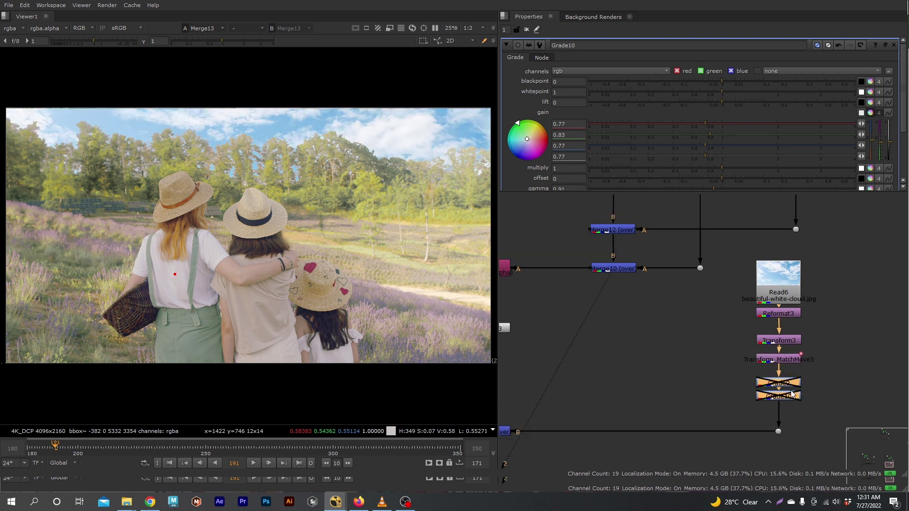
key(d)
key(d)
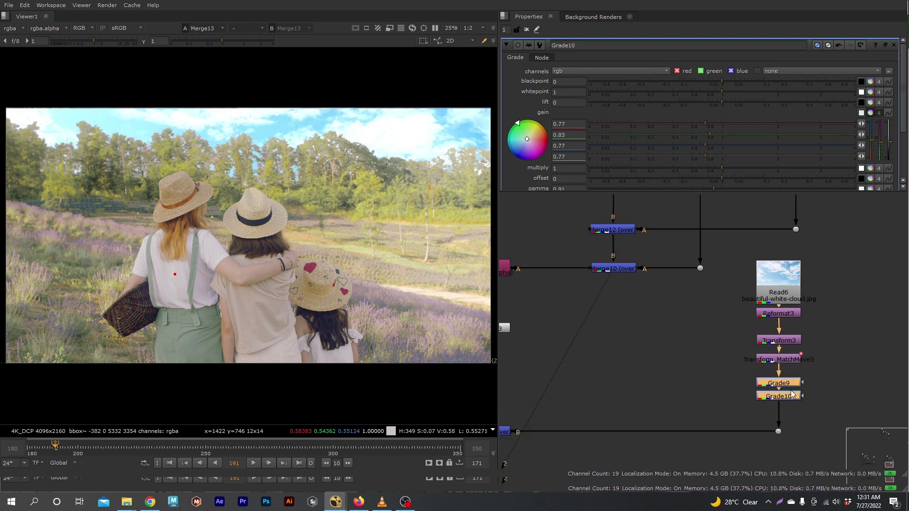
Set the multiply of the first sky Grade to 0.92
scroll(793, 394, up, 1)
double_click(787, 383)
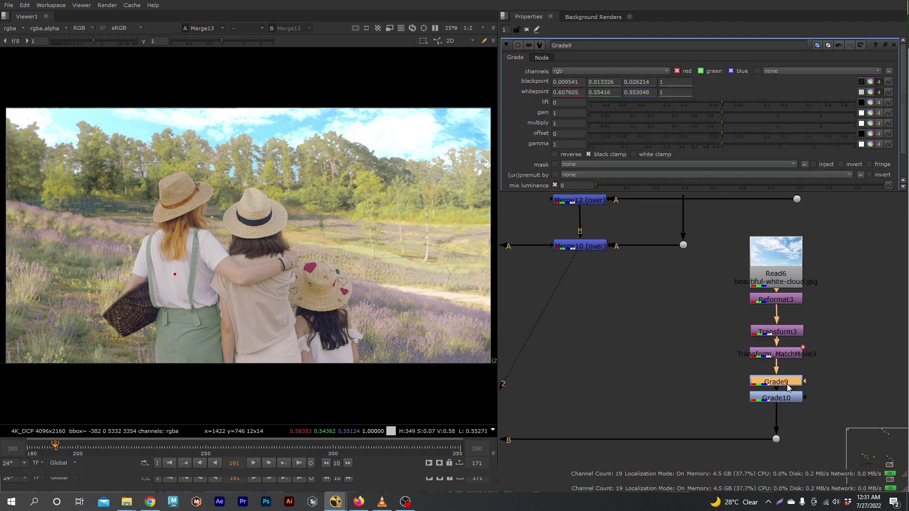
drag(722, 124, 717, 125)
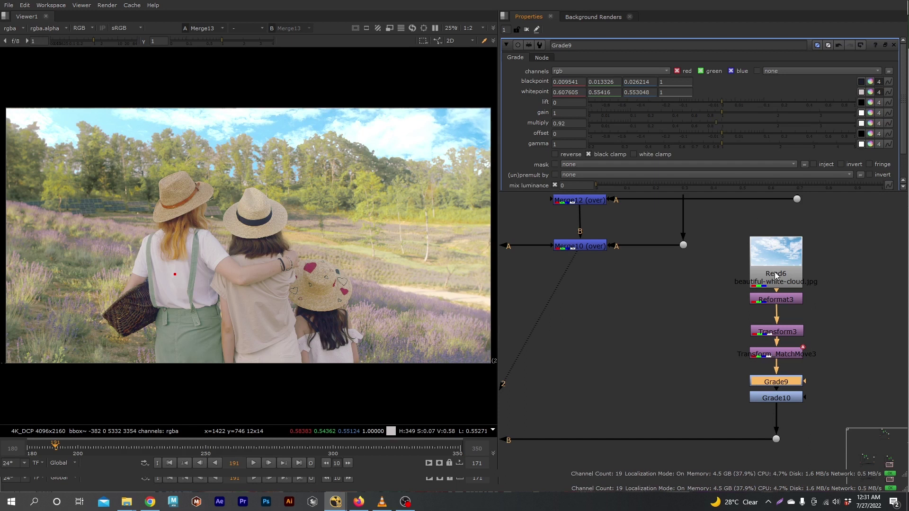
Copy the three stacked Grade nodes from the earlier sky branch above its Blur node
scroll(817, 368, down, 8)
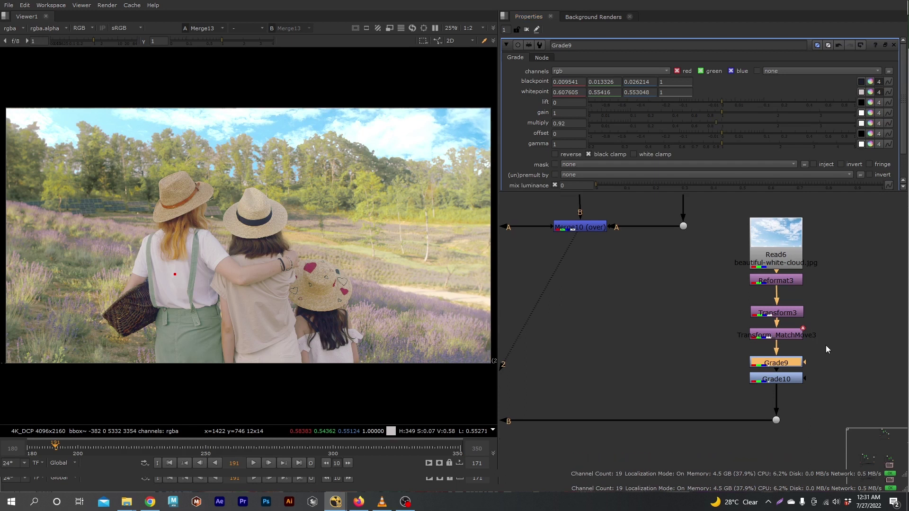
scroll(621, 316, up, 5)
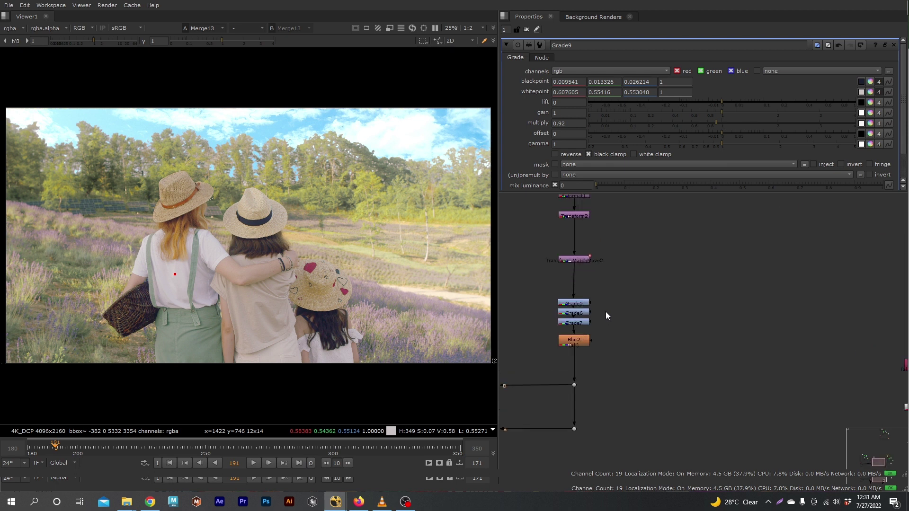
drag(534, 286, 618, 329)
scroll(619, 330, down, 4)
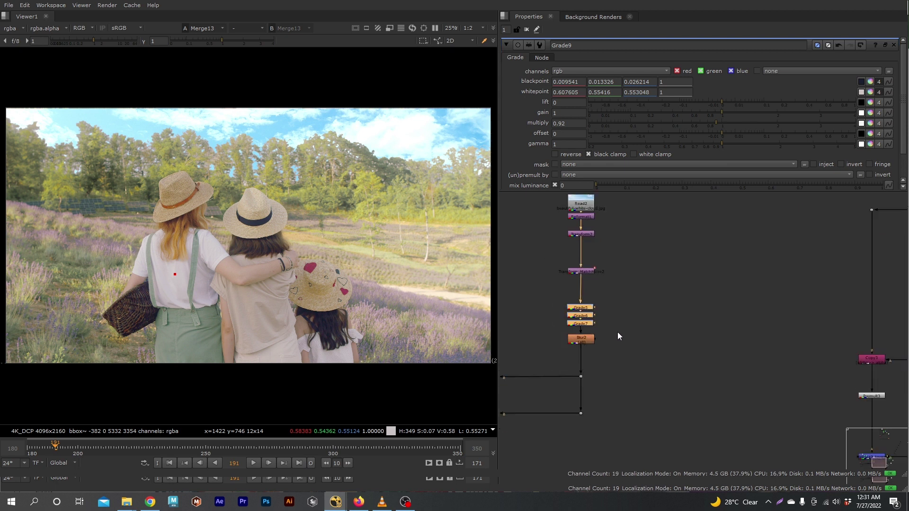
Delete both Grade nodes below Transform_MatchMove3 in the new sky branch
middle_drag(728, 353, 631, 352)
scroll(808, 376, up, 4)
scroll(771, 406, up, 1)
drag(762, 423, 687, 389)
key(Delete)
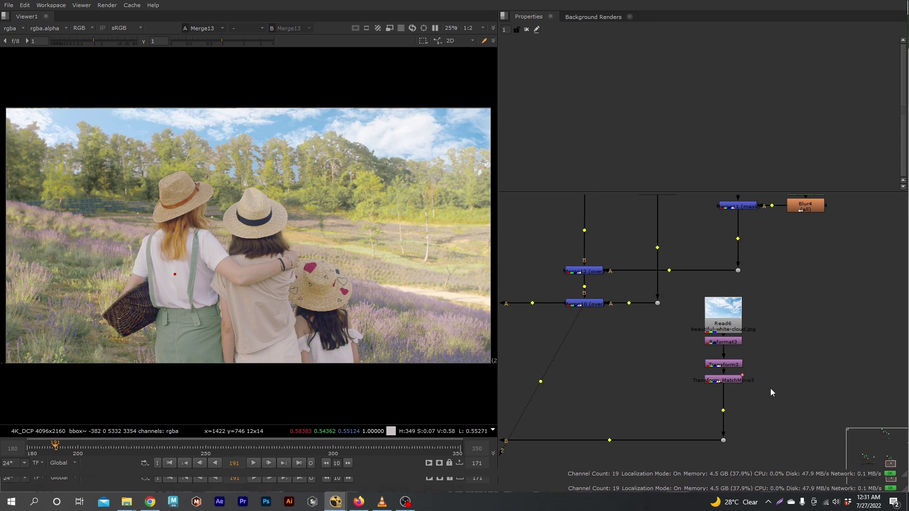
Paste the three copied Grade nodes and insert them into the new sky branch directly below Transform_MatchMove3
key(ctrl+v)
drag(771, 389, 731, 408)
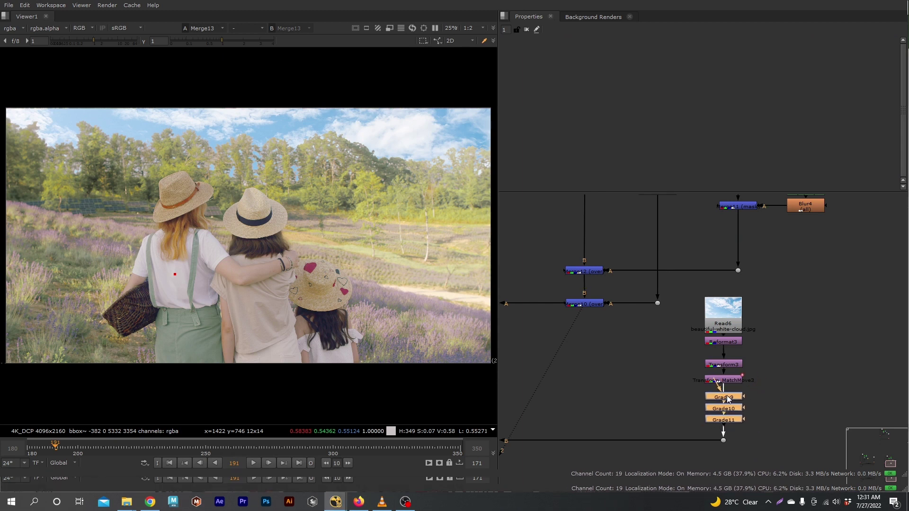
middle_drag(774, 419, 809, 393)
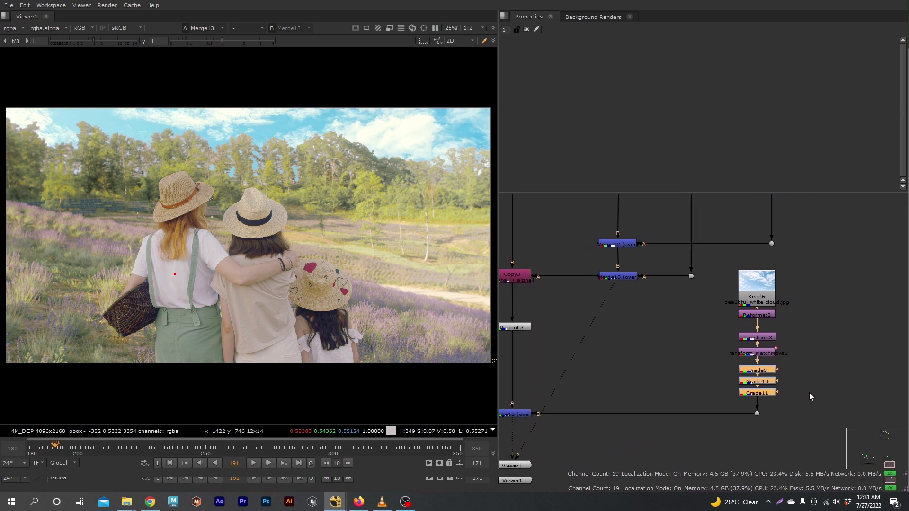
click(794, 400)
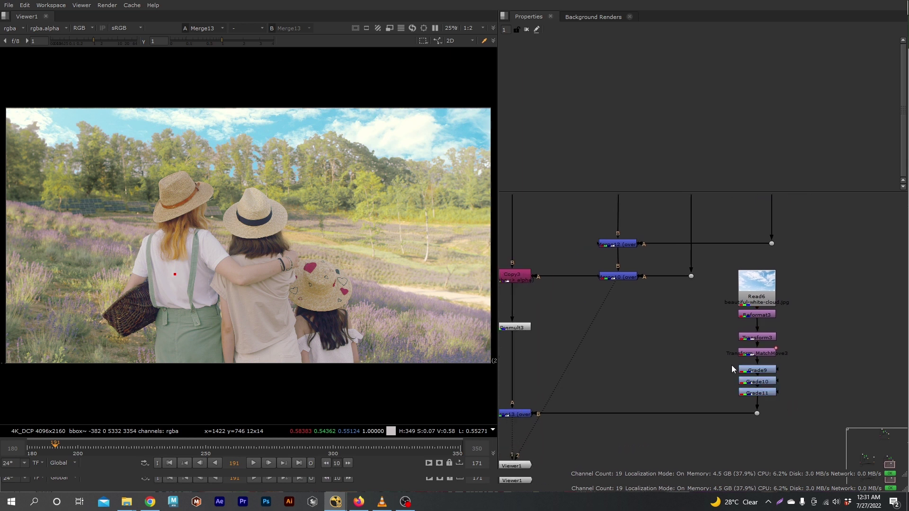
drag(720, 363, 791, 403)
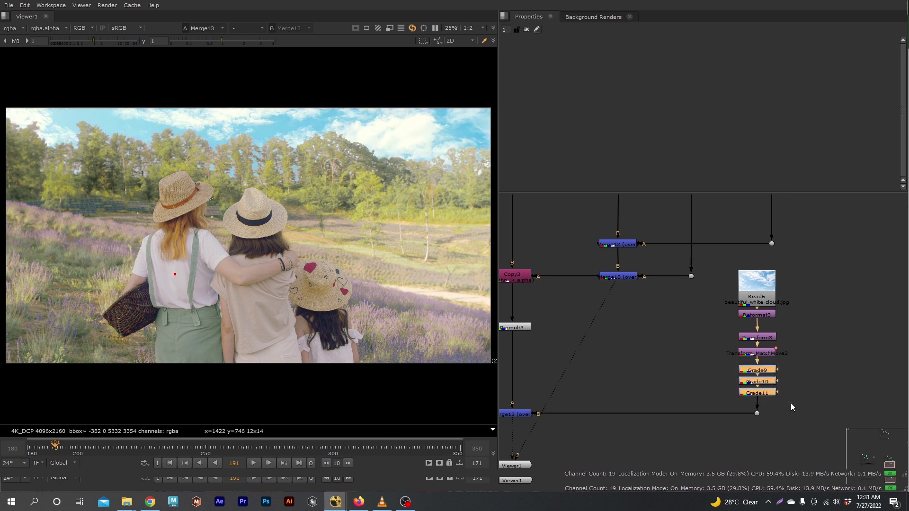
middle_drag(790, 402, 806, 380)
Add a Blur node below the third Grade in the sky branch and set its size to 5
scroll(806, 380, down, 2)
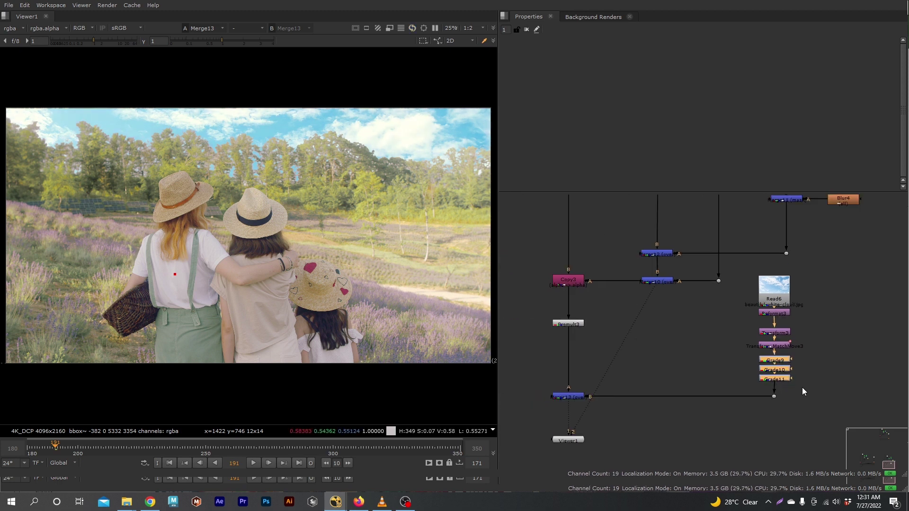
middle_drag(674, 417, 654, 383)
drag(814, 394, 581, 382)
click(810, 379)
key(b)
drag(809, 375, 783, 364)
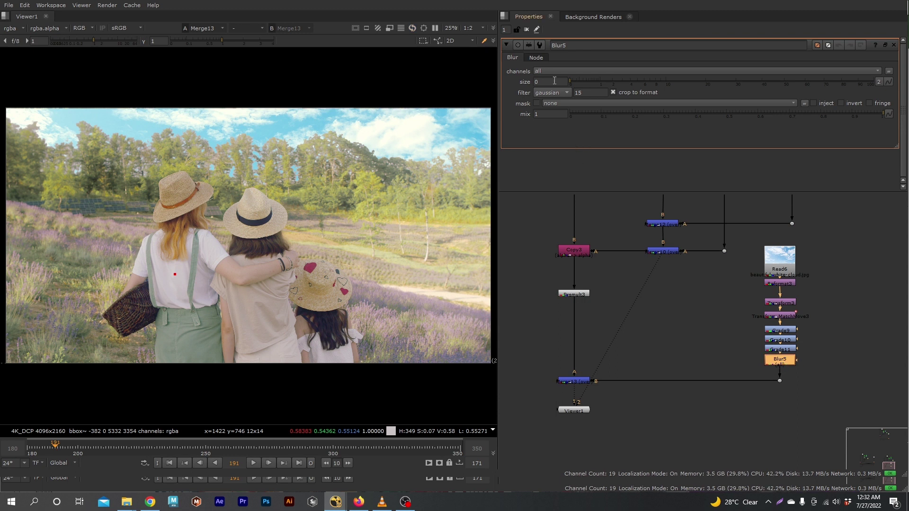
click(535, 82)
text(5)
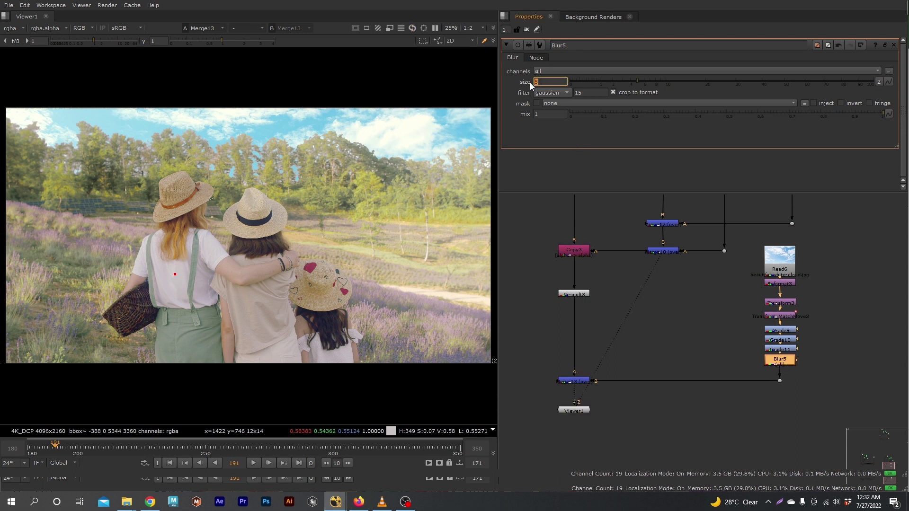
Move the Viewer node lower and tidy the sky branch into an even column, with its dot level with Merge13
click(777, 362)
drag(579, 411, 578, 454)
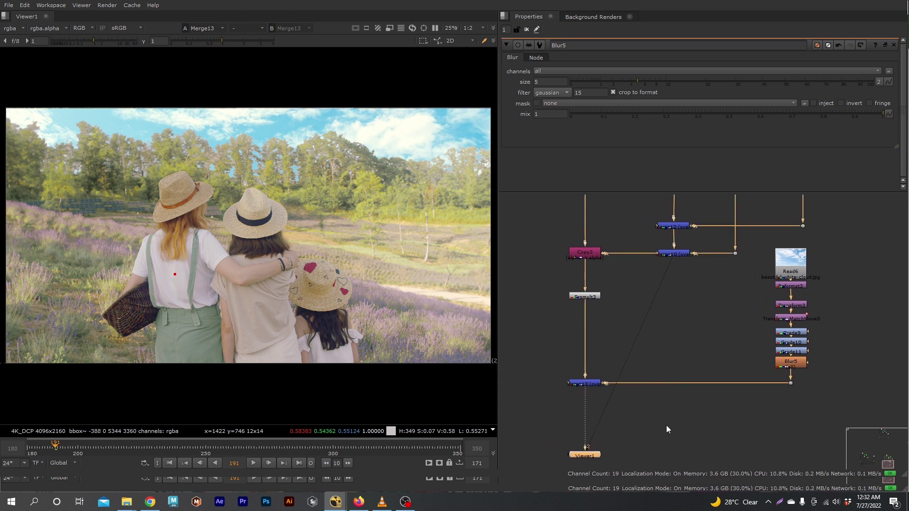
scroll(666, 430, down, 2)
drag(798, 404, 709, 346)
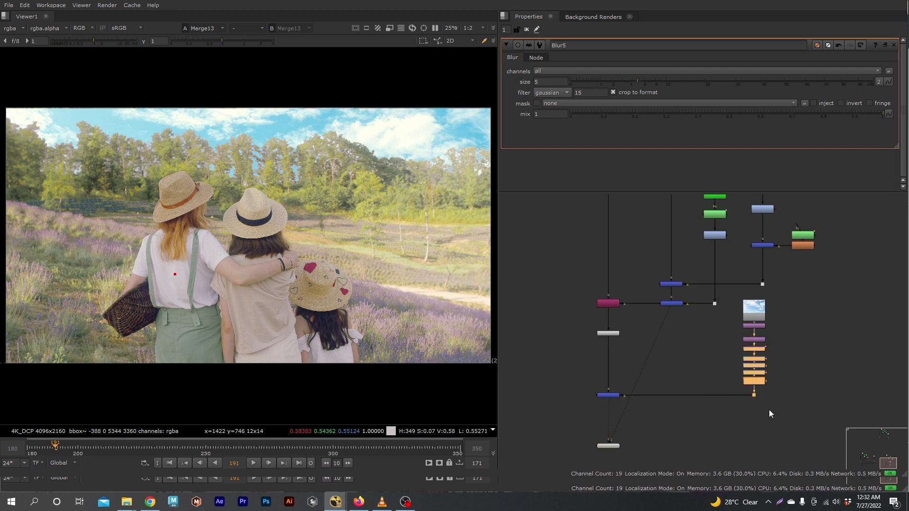
key(l)
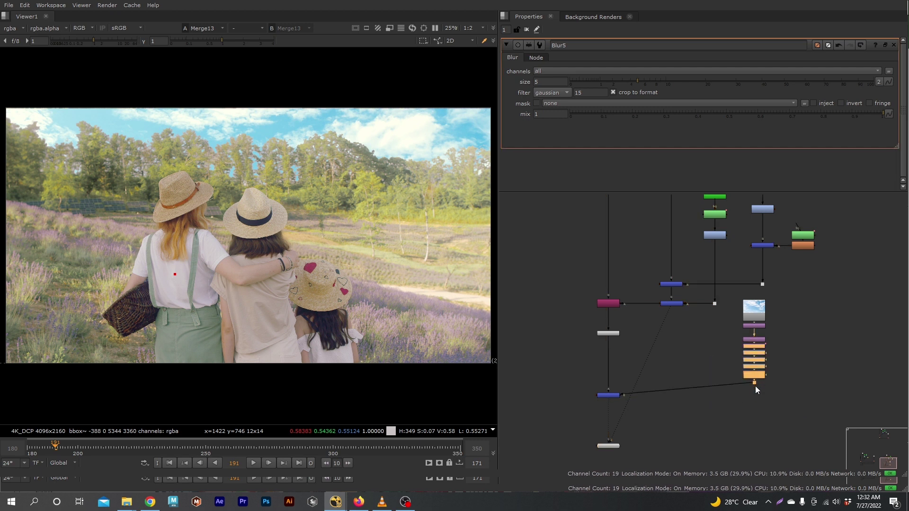
click(766, 388)
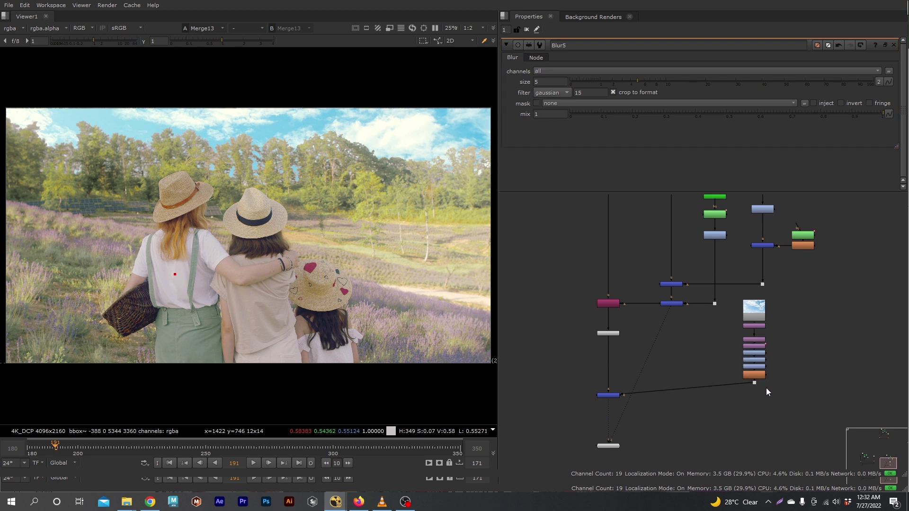
drag(754, 384, 754, 398)
scroll(755, 397, up, 3)
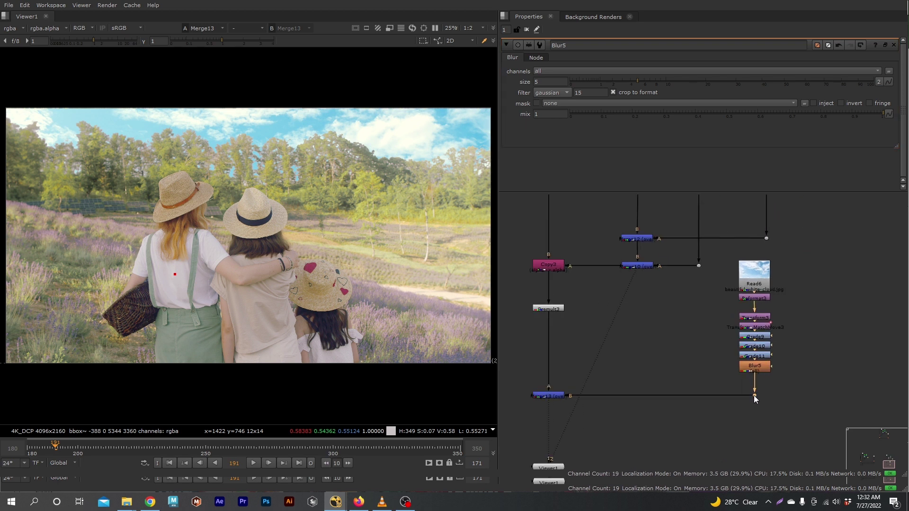
Paste a LightWrap node and connect its B input to the sky through a new dot below Blur5
click(672, 373)
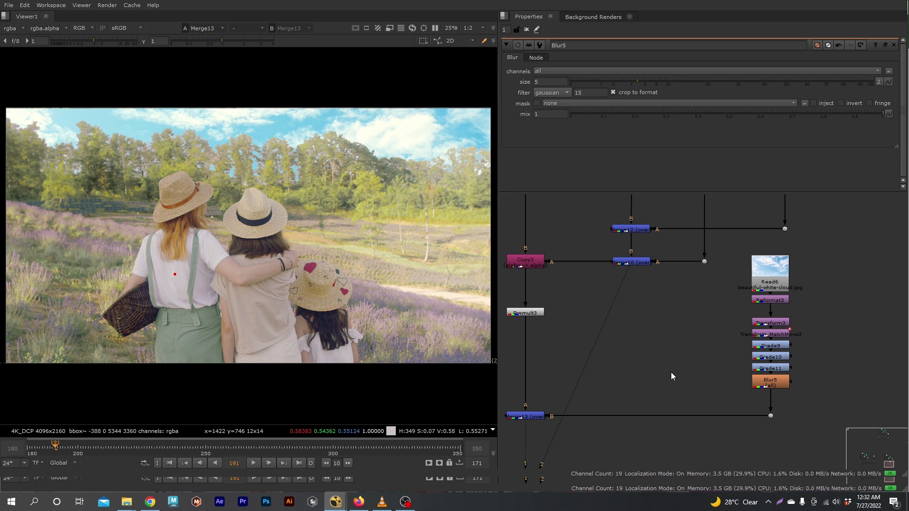
key(ctrl+v)
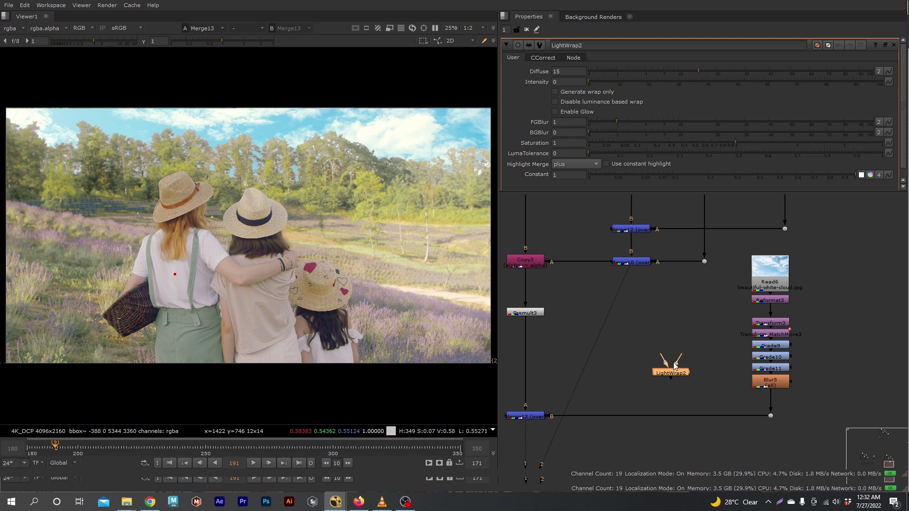
drag(663, 362, 771, 417)
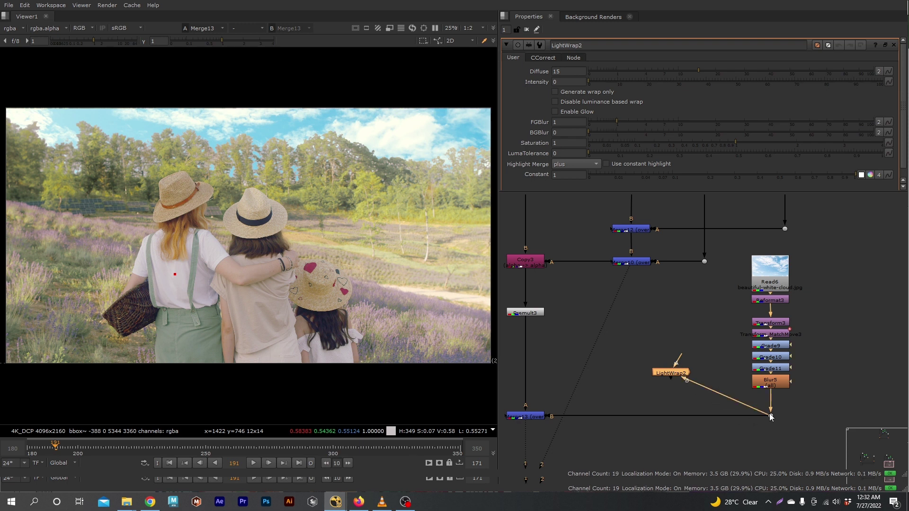
click(771, 404)
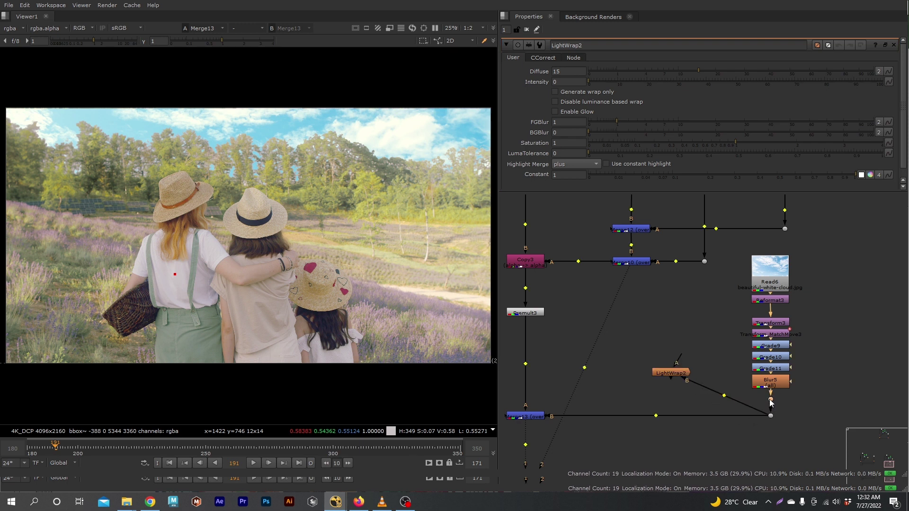
drag(766, 413, 765, 398)
Connect the LightWrap's A input to the Premult3 output through a dot above Merge13, aligning the node with that dot
middle_drag(639, 385, 670, 384)
ctrl+drag(557, 363, 558, 392)
drag(714, 375, 558, 392)
drag(615, 392, 616, 393)
middle_drag(621, 415, 632, 371)
Add a Merge below Merge13 with the LightWrap feeding its A input through a corner dot, and view its output
click(608, 425)
key(m)
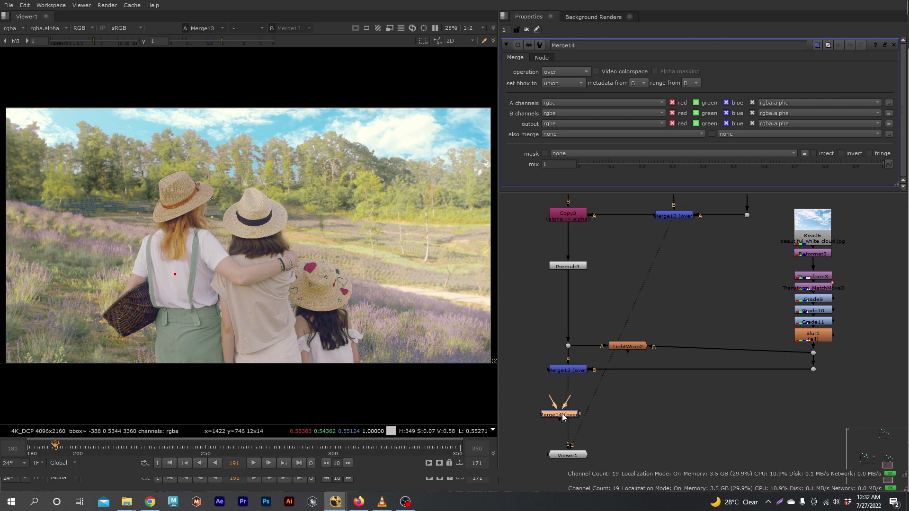
click(571, 419)
drag(570, 416, 627, 347)
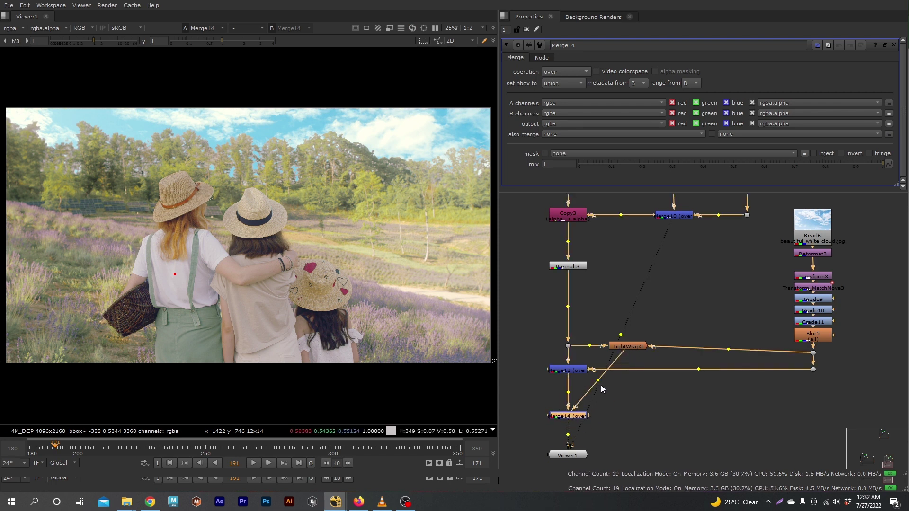
ctrl+drag(598, 383, 628, 416)
click(570, 419)
key(1)
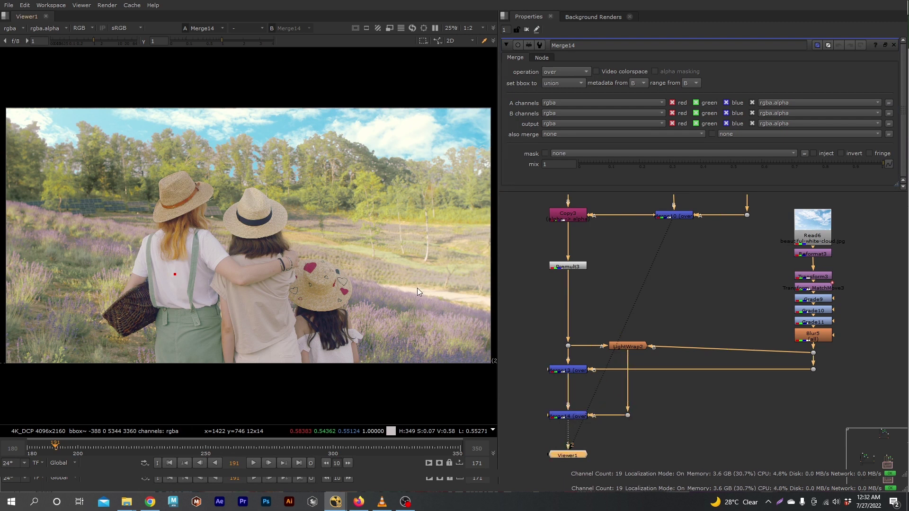
Raise the LightWrap's intensity to 2.8 and set the viewer's resolution ratio to 1:1
double_click(621, 347)
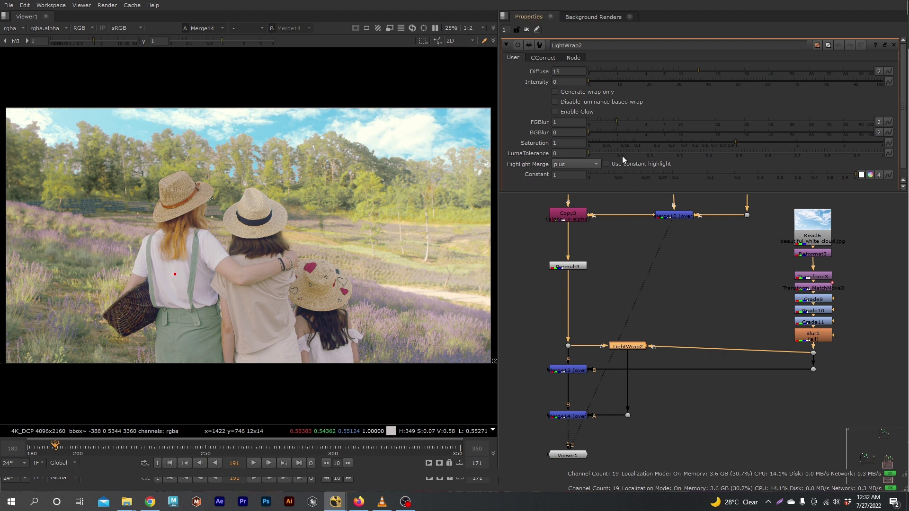
drag(590, 81, 597, 82)
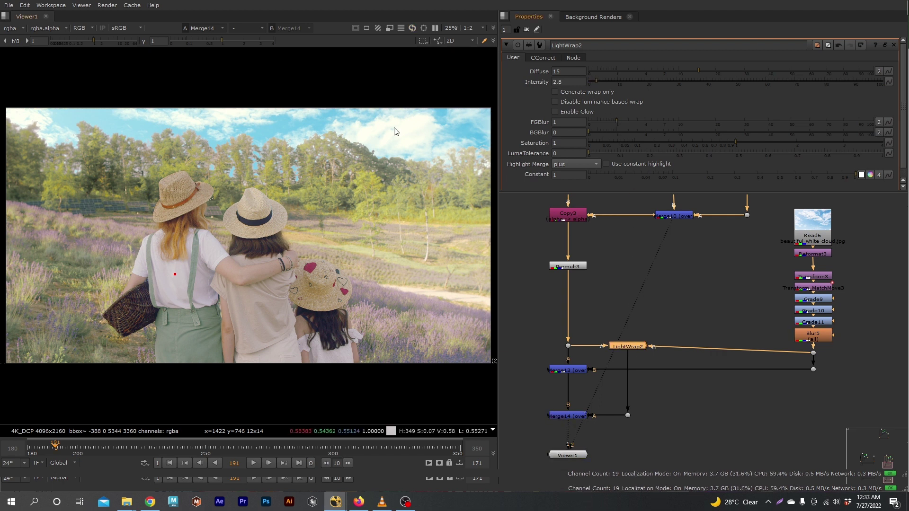
scroll(442, 167, up, 1)
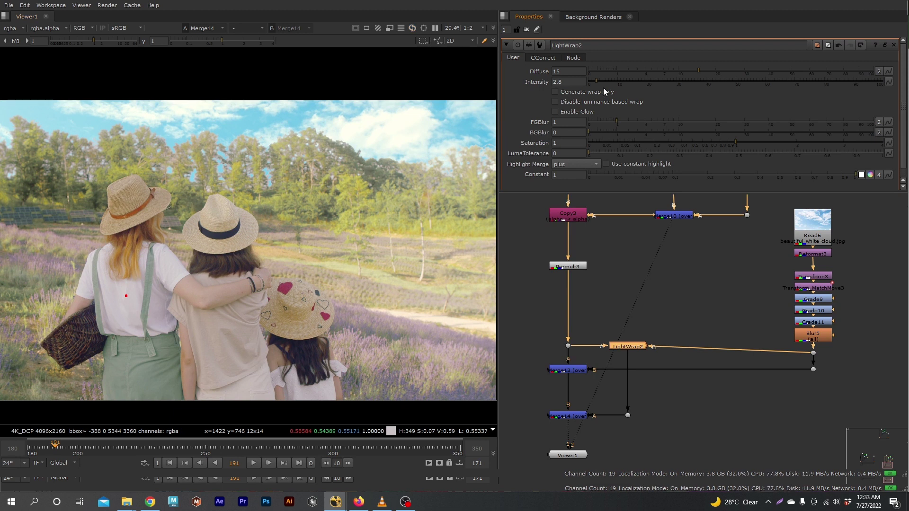
click(481, 30)
click(481, 38)
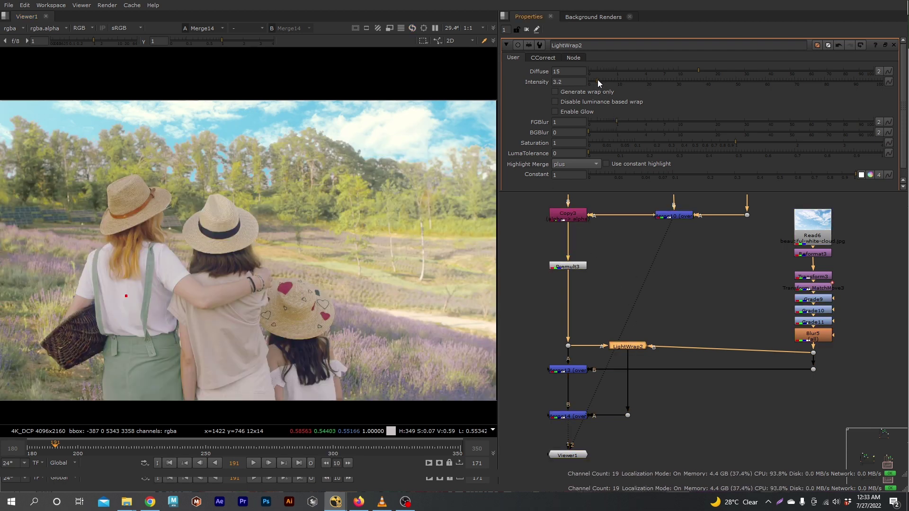
Try a LightWrap intensity of 13.4, settle on 2.8, and set its diffuse to 13.4
drag(597, 81, 628, 81)
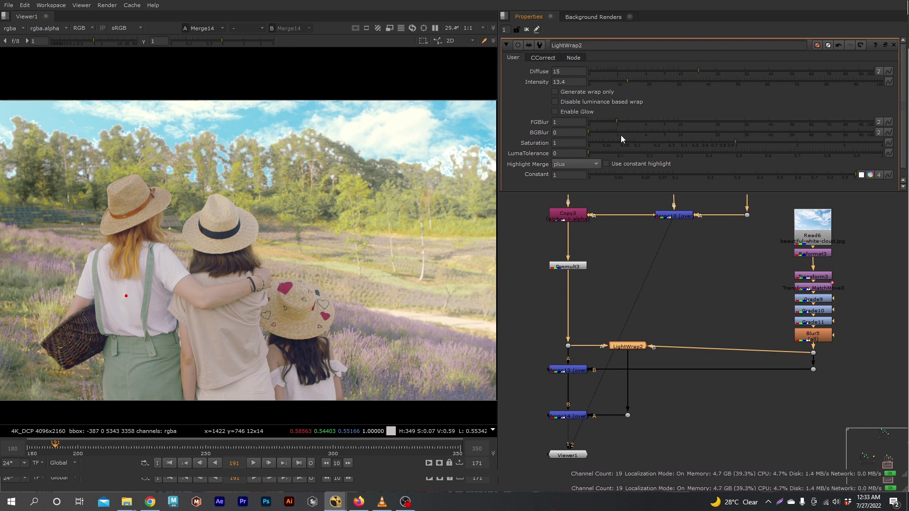
drag(625, 82, 596, 84)
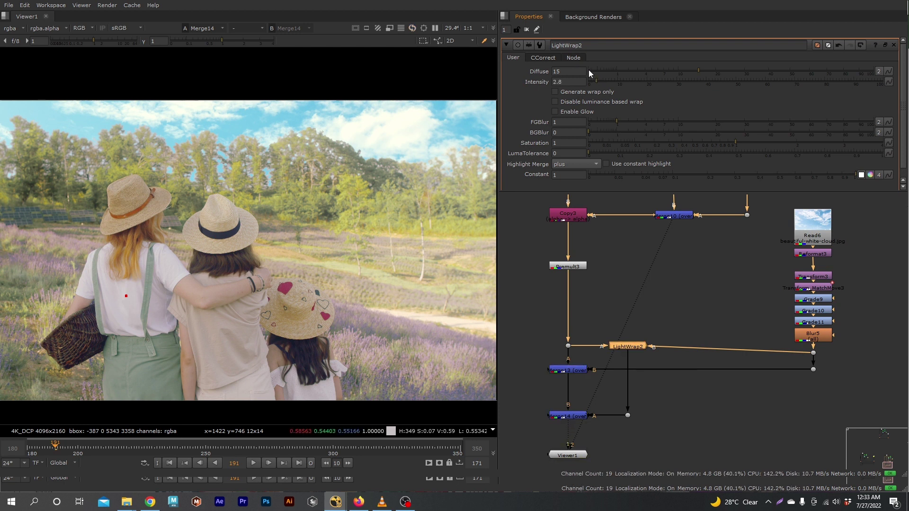
mouse_move(695, 70)
mouse_down()
mouse_move(652, 69)
mouse_move(693, 69)
mouse_up()
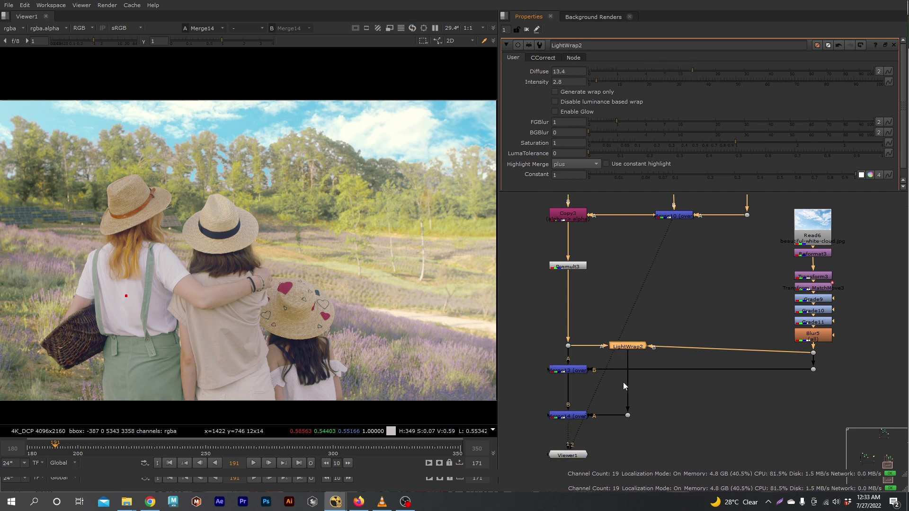
click(579, 417)
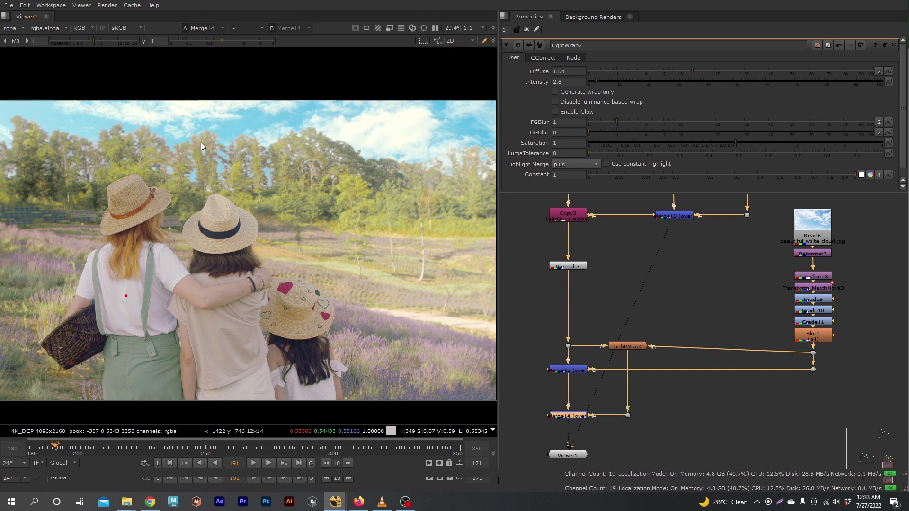
Insert an EdgeBlur node directly below Premult3, open its size for editing and fit the image in the viewer
middle_drag(590, 322, 628, 311)
click(628, 310)
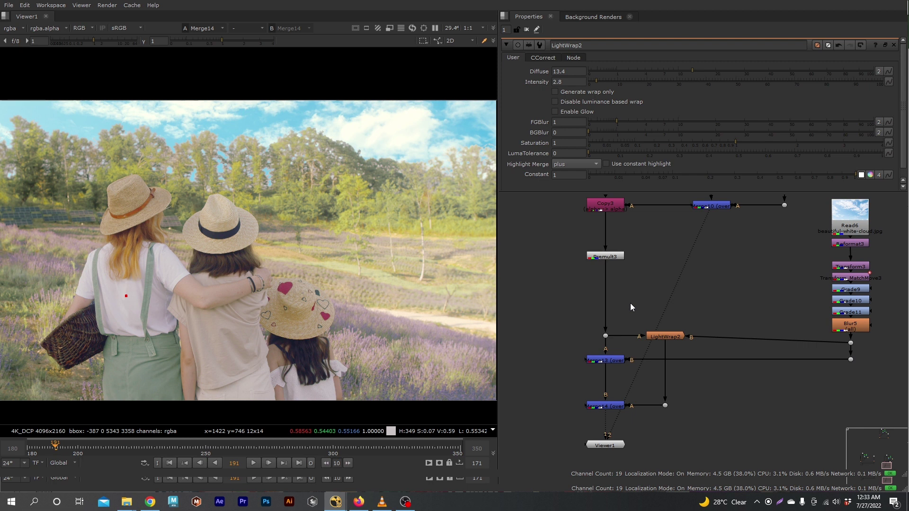
key(e)
drag(631, 307, 608, 281)
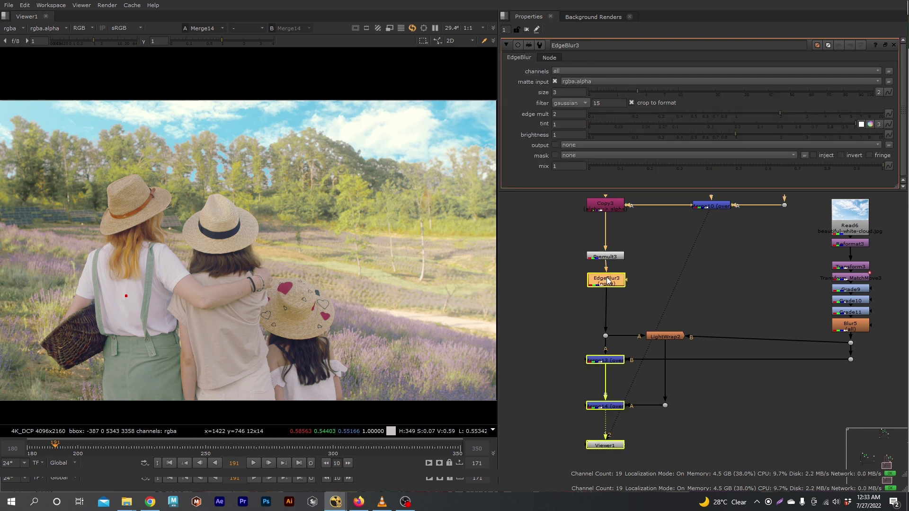
click(555, 93)
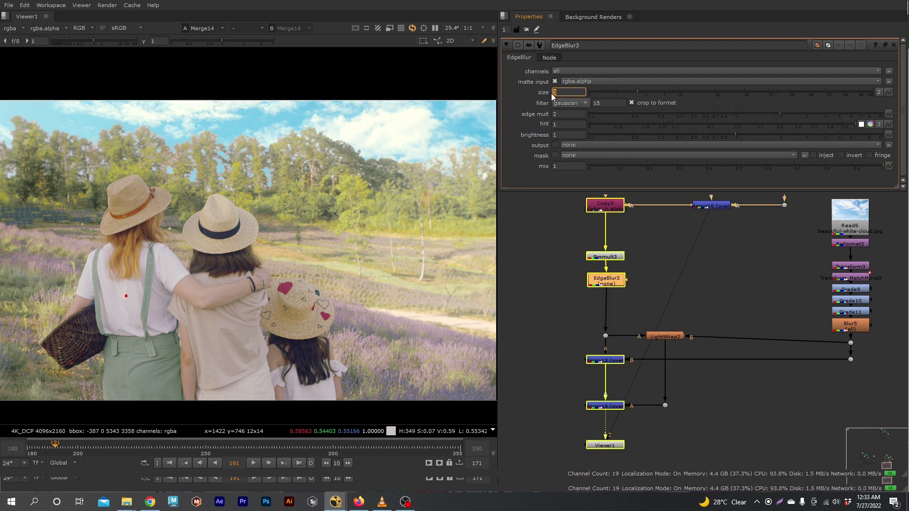
middle_click(311, 302)
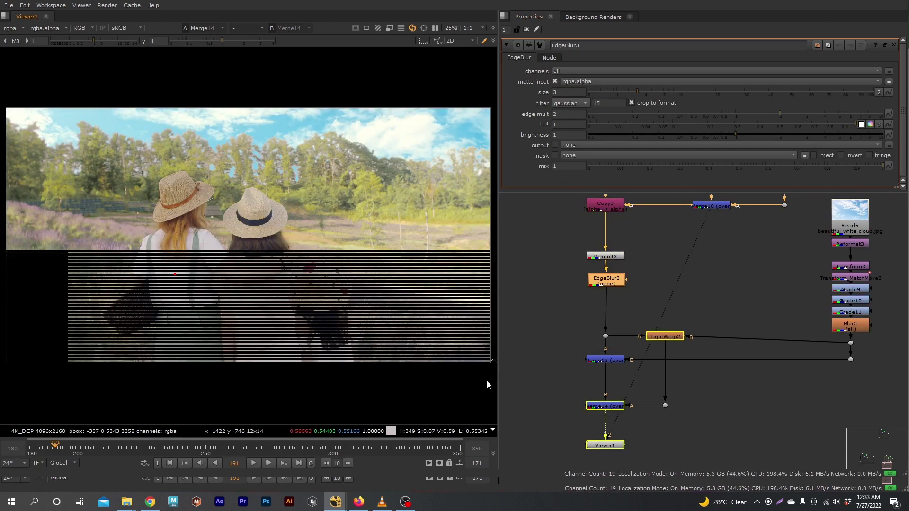
Review the whole node tree, from the source footage and matte branches down to the sky, LightWrap and final Merge
scroll(691, 405, down, 5)
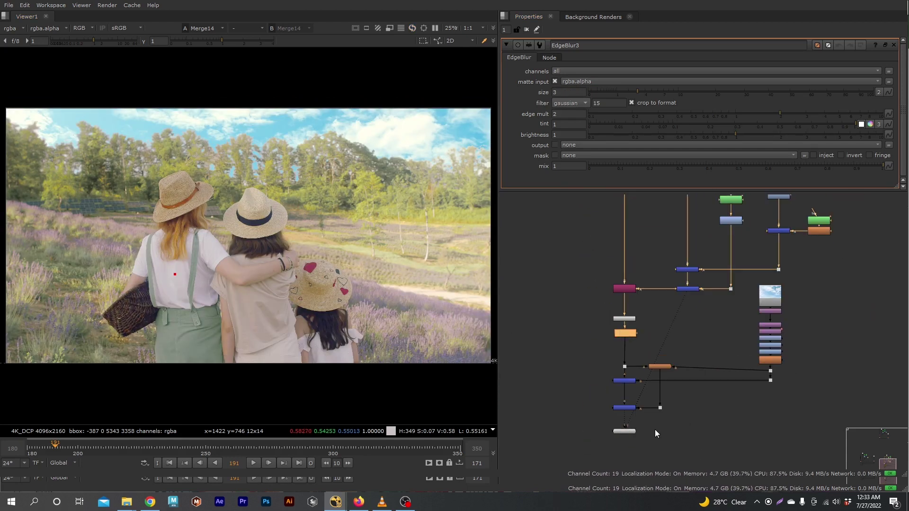
mouse_move(714, 361)
middle_down()
mouse_move(703, 375)
mouse_move(704, 348)
middle_up()
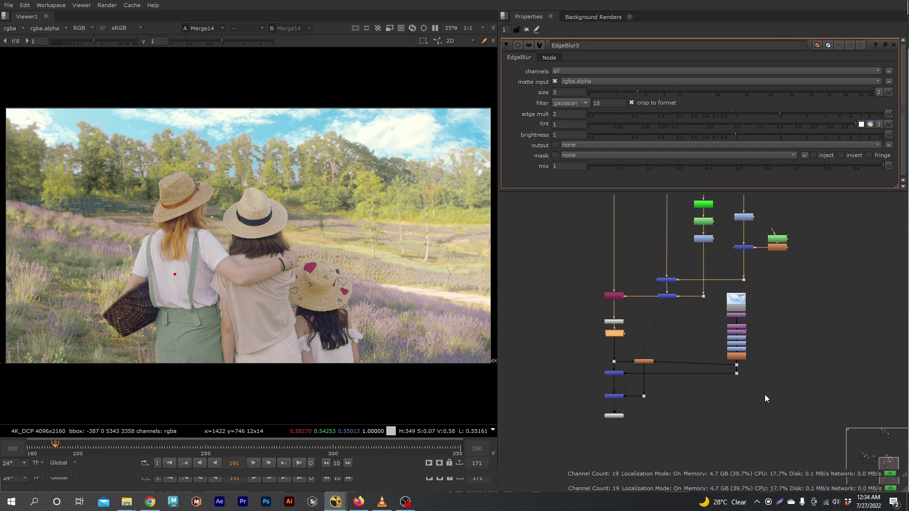
middle_drag(747, 374, 735, 397)
scroll(735, 397, down, 1)
drag(601, 231, 657, 458)
drag(647, 390, 657, 387)
scroll(647, 430, up, 3)
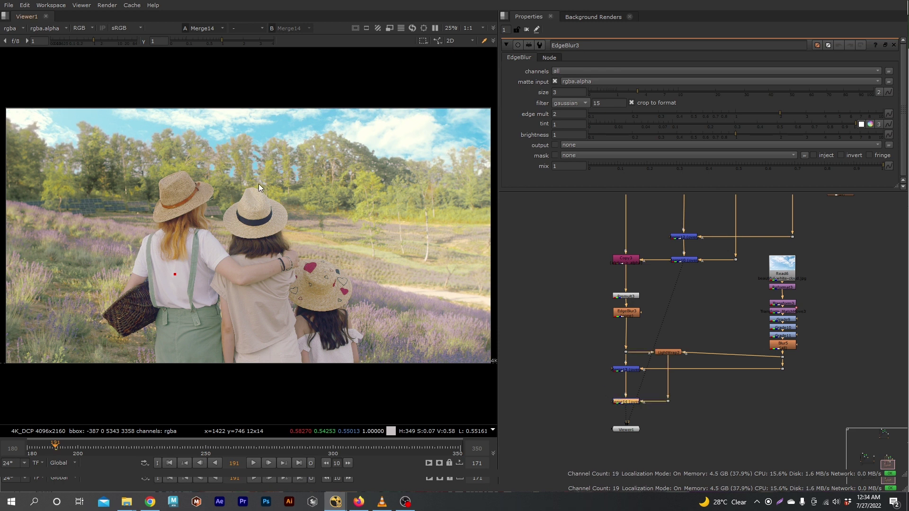
scroll(683, 400, down, 3)
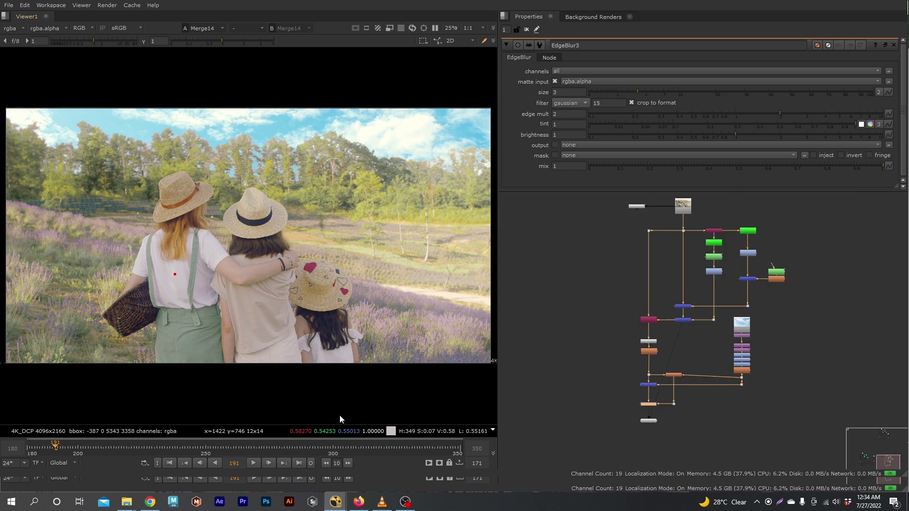
Play the composite from the first frame to check the replaced sky in motion, and stop playback at frame 240
click(169, 463)
click(253, 463)
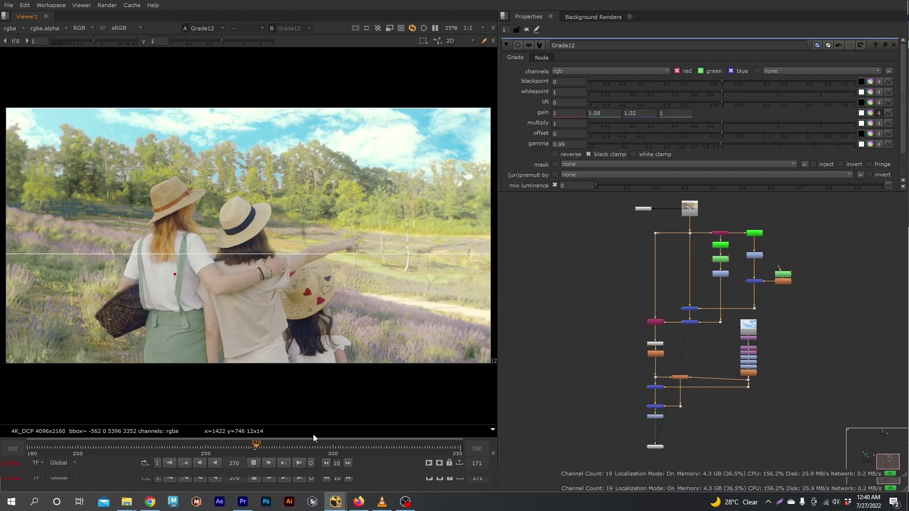
click(171, 463)
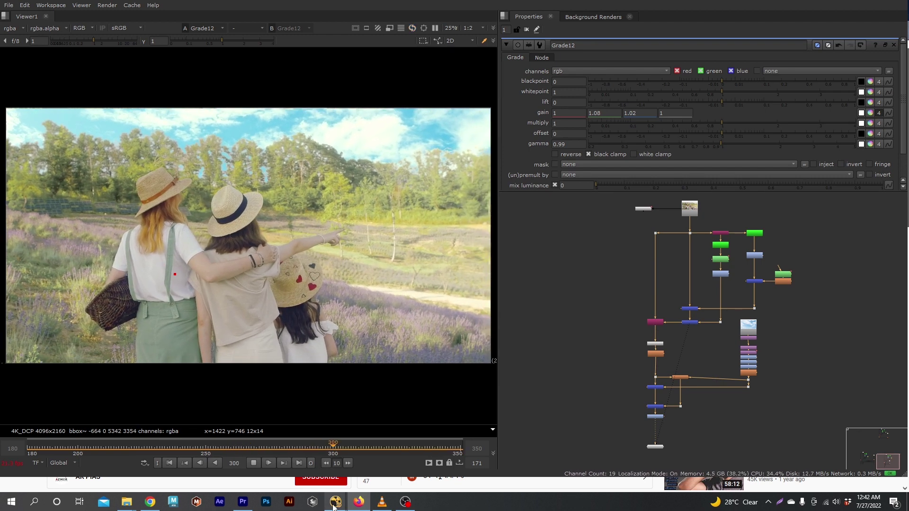
click(334, 506)
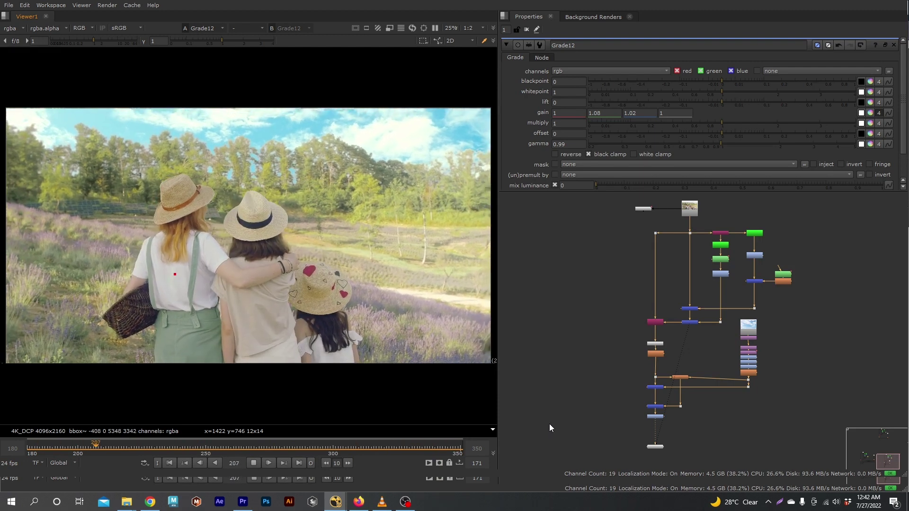
click(253, 463)
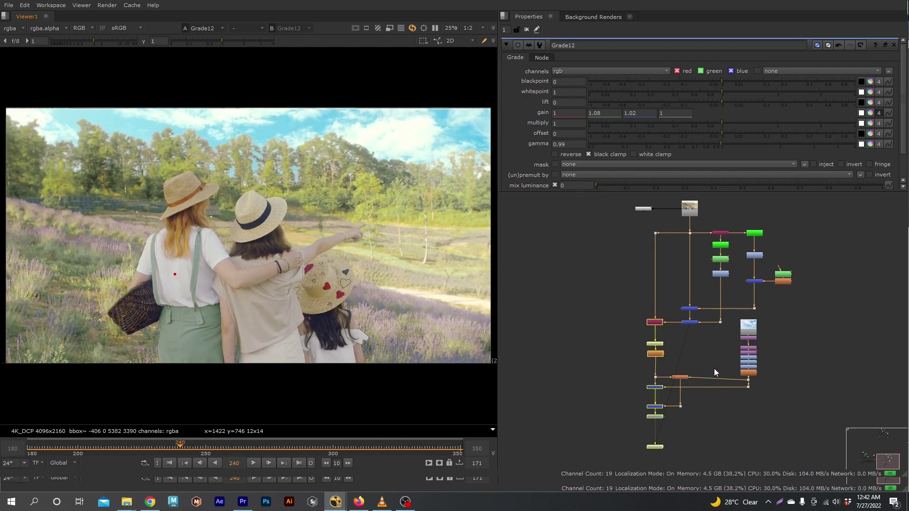
middle_drag(708, 334, 683, 345)
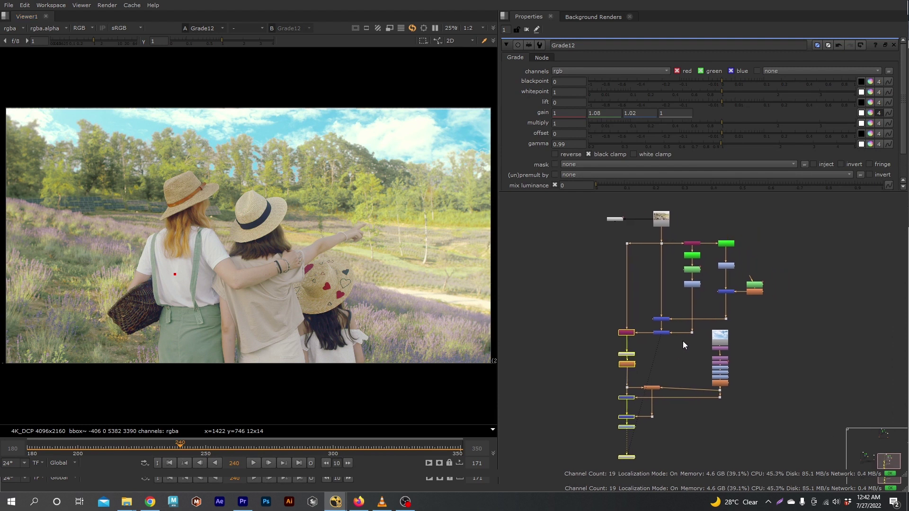
click(405, 501)
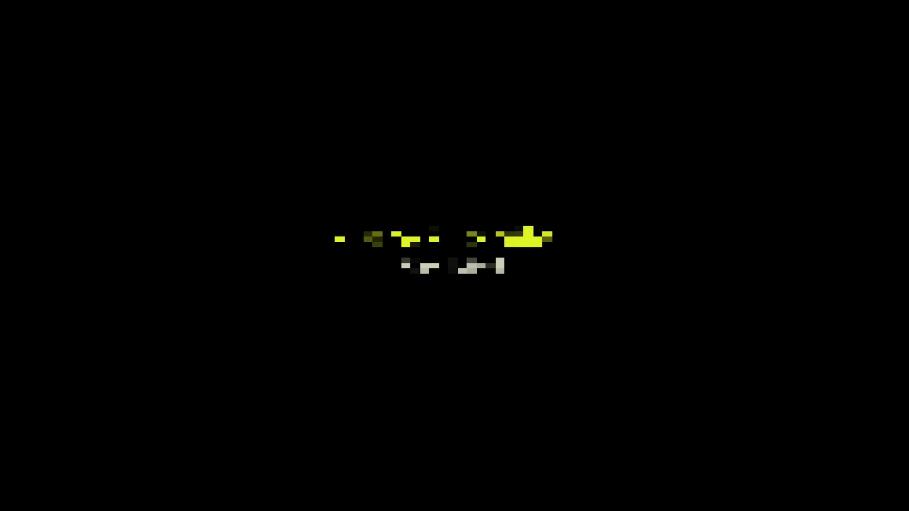